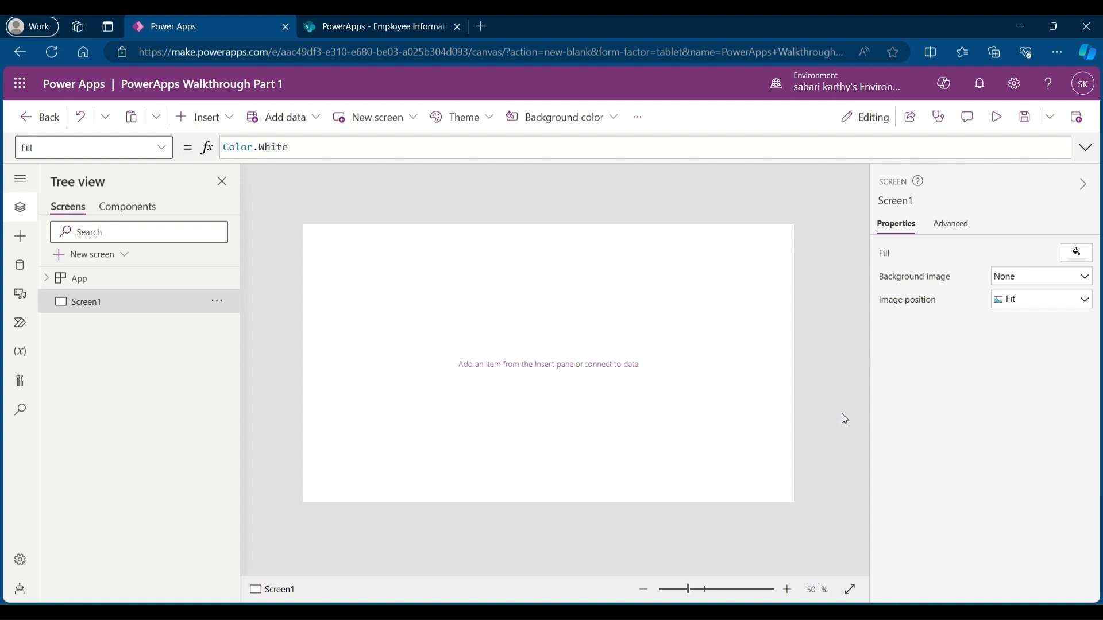
# Step: Insert a text label onto the blank screen and select it
pyautogui.click(227, 119)
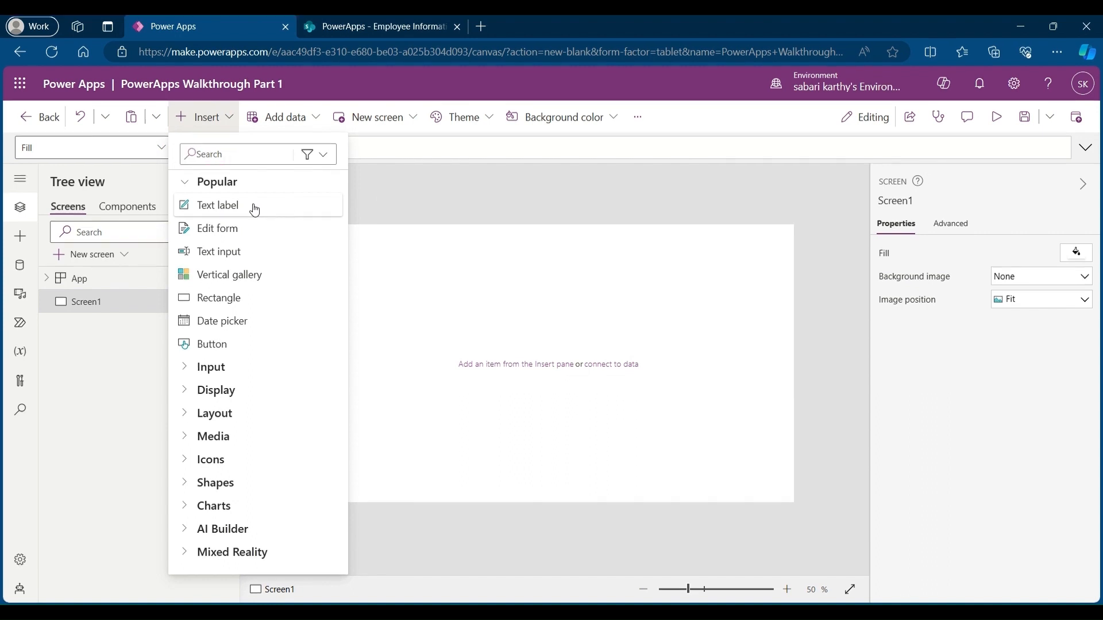
pyautogui.moveTo(258, 213); pyautogui.dragTo(453, 311)
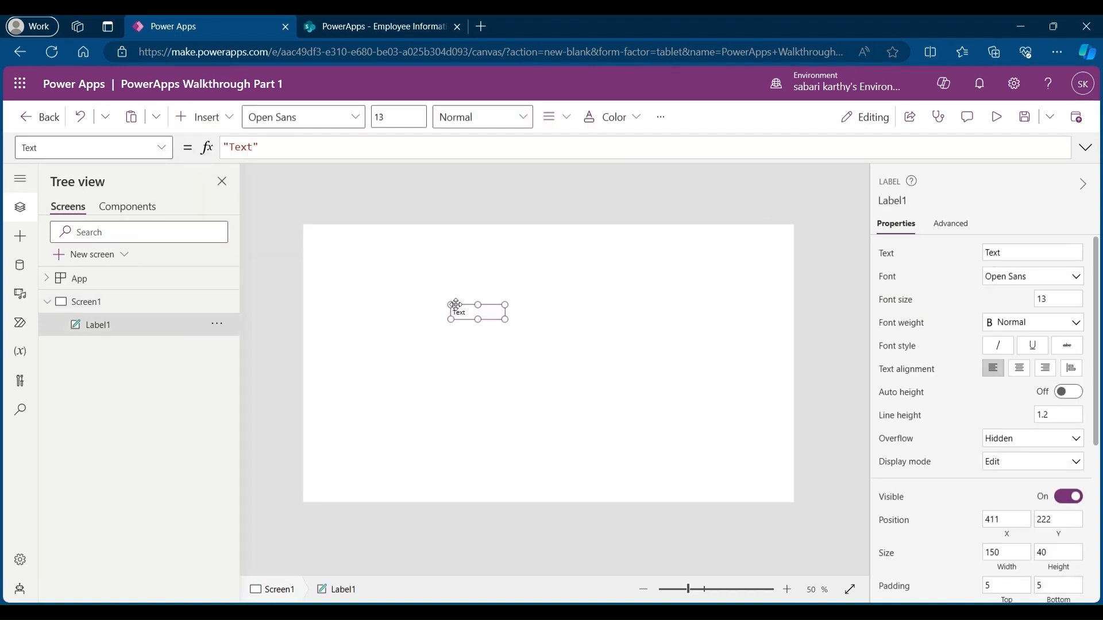
pyautogui.click(95, 304)
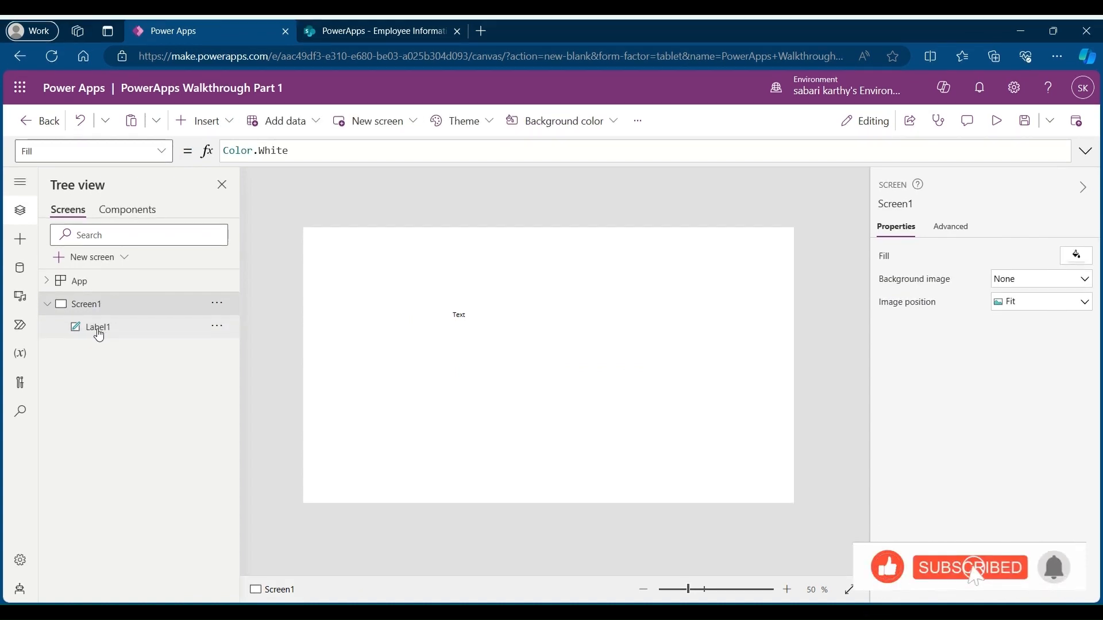
pyautogui.click(99, 333)
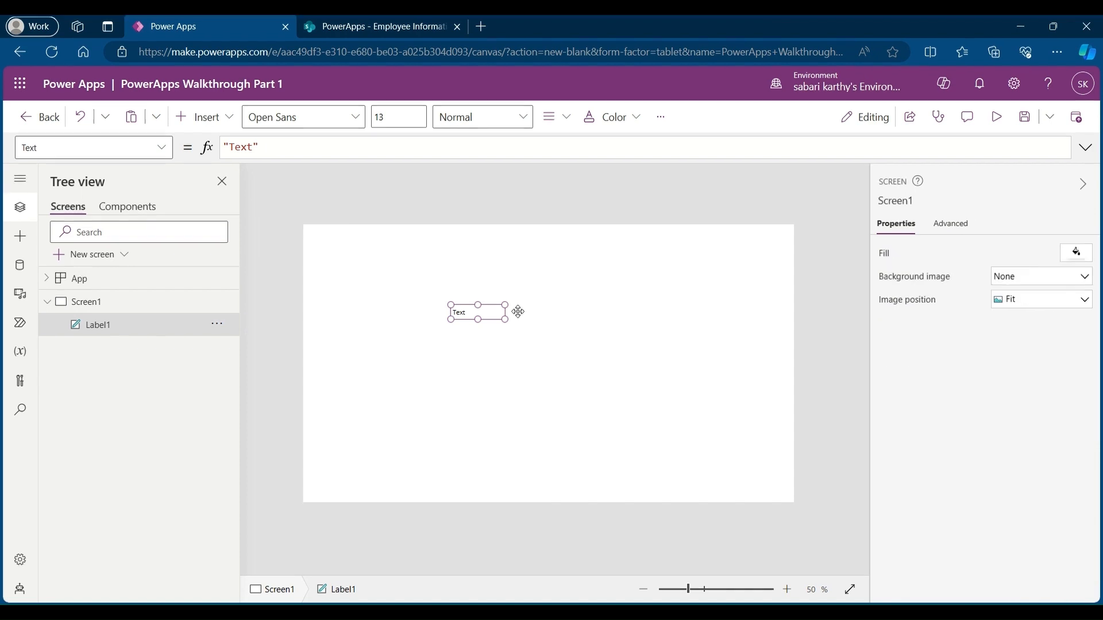
# Step: Browse the label's list of properties
pyautogui.scroll(-5, 936, 300)
pyautogui.scroll(3, 937, 302)
pyautogui.scroll(2, 936, 302)
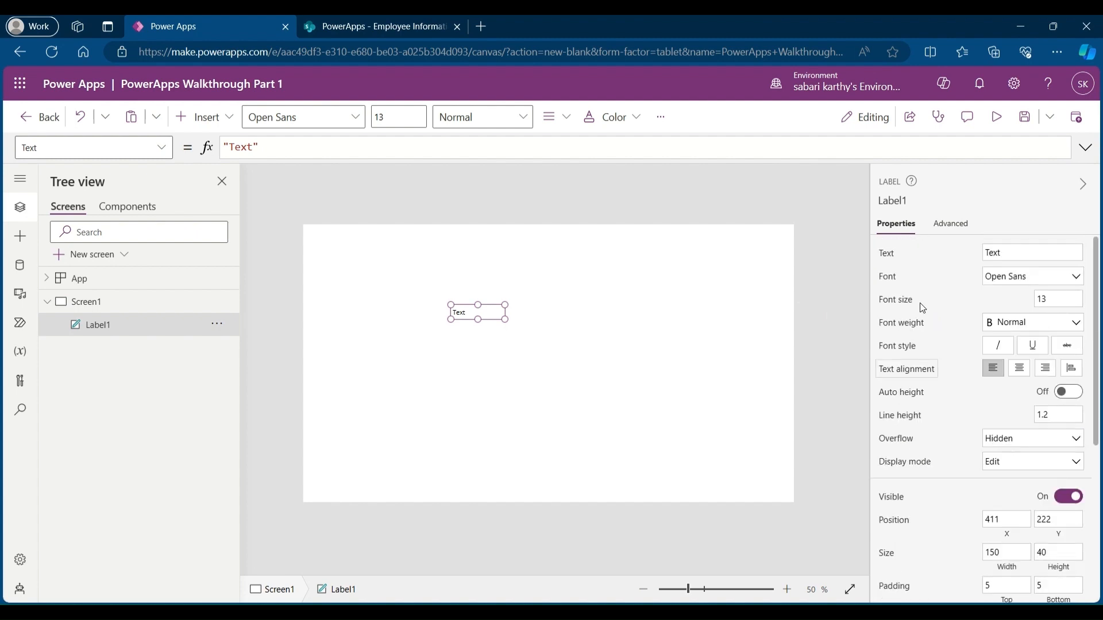
pyautogui.click(160, 148)
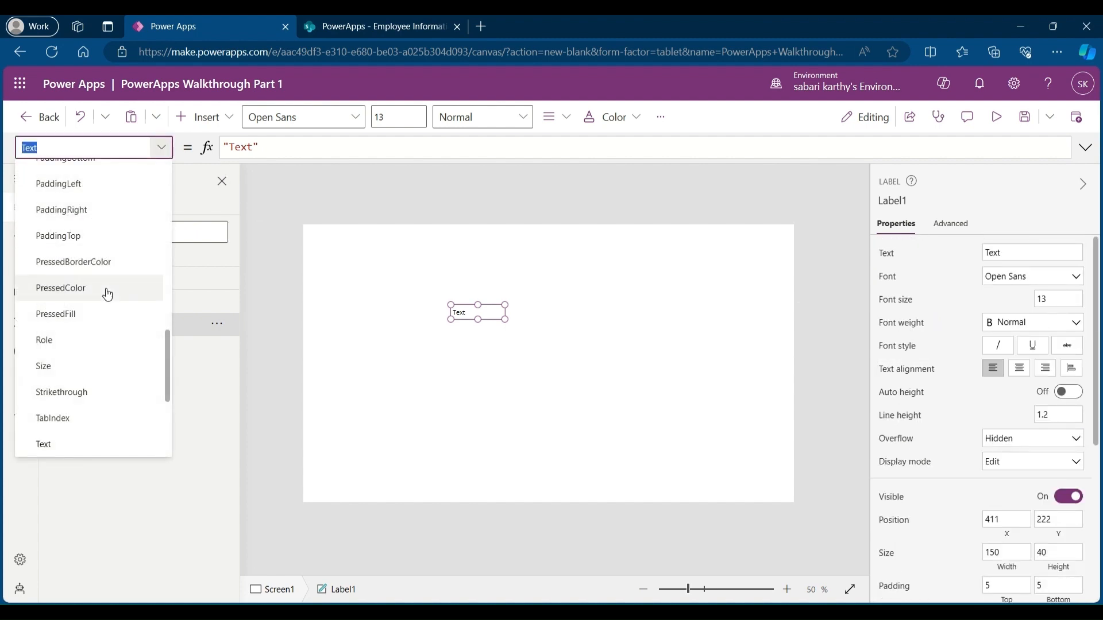
pyautogui.click(527, 355)
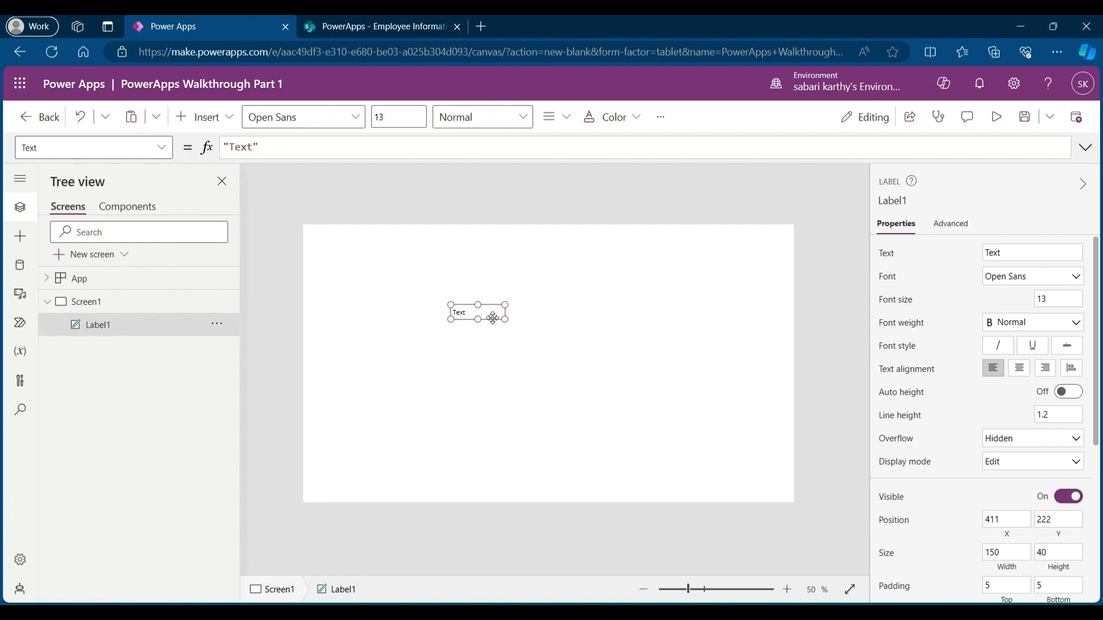
# Step: Stretch the label into a full-width header bar across the top and set its text to Employee Management
pyautogui.moveTo(488, 316); pyautogui.dragTo(794, 256)
pyautogui.click(1020, 253)
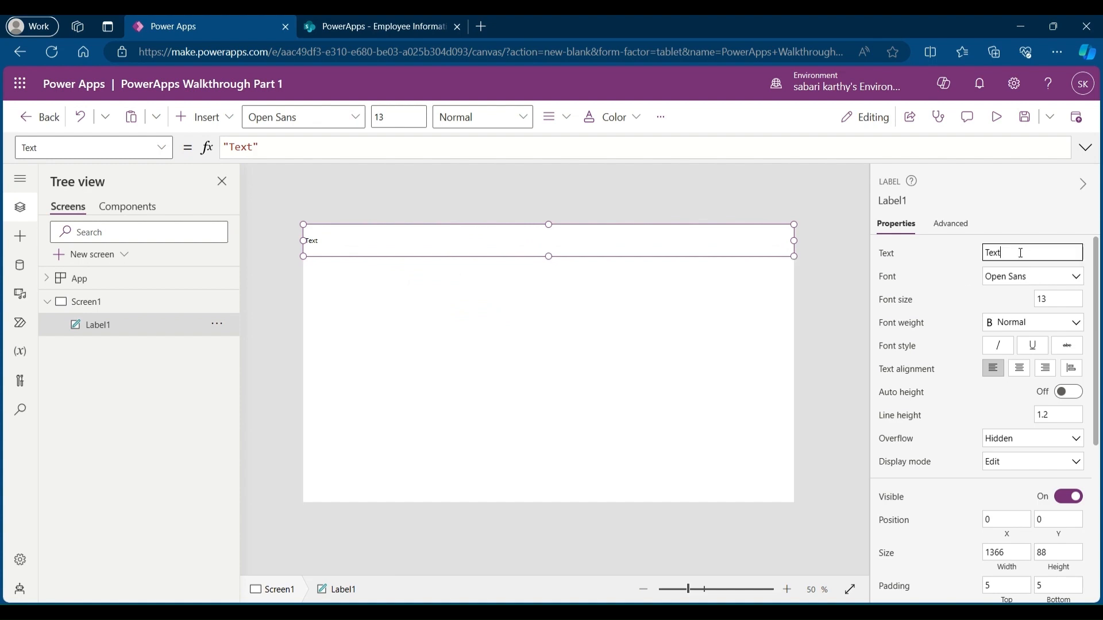
pyautogui.doubleClick(1020, 253)
pyautogui.write('Employee Management')
# Step: Set the header label's font size to 30 and center-align its text
pyautogui.click(1067, 294)
pyautogui.write('30')
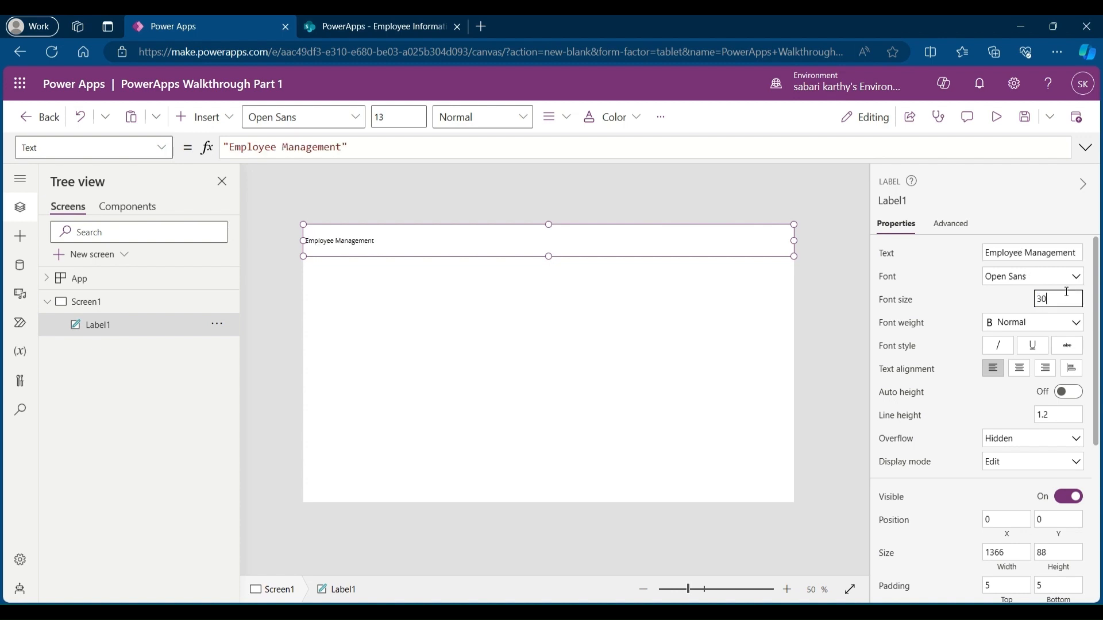
pyautogui.click(1031, 370)
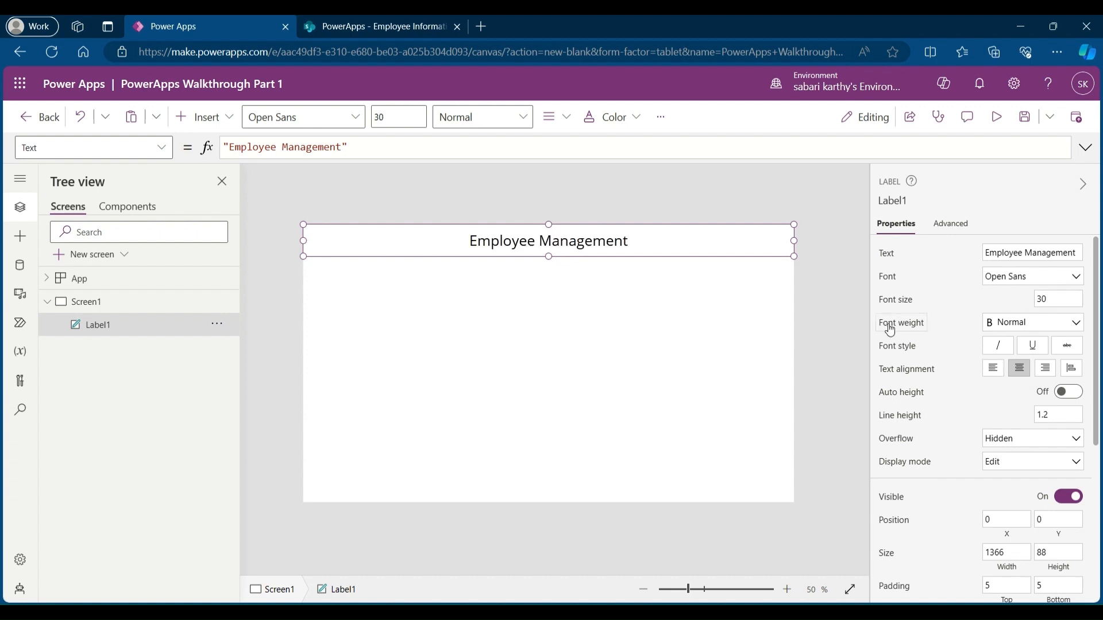
# Step: Set the header label's font weight to Semibold
pyautogui.click(1022, 323)
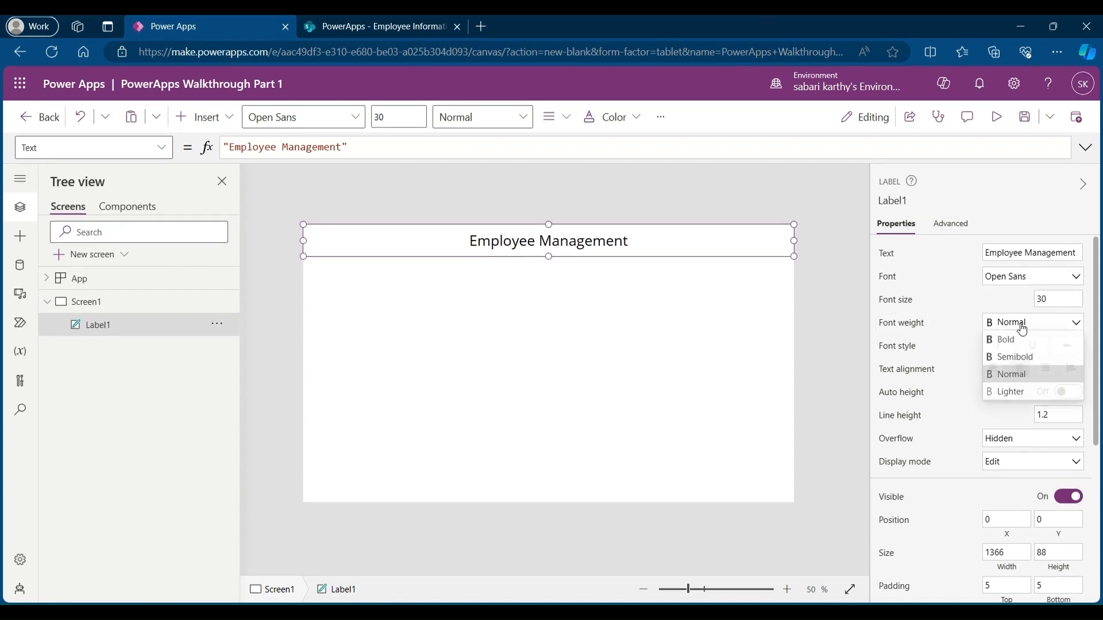
pyautogui.click(1016, 362)
pyautogui.scroll(-5, 974, 401)
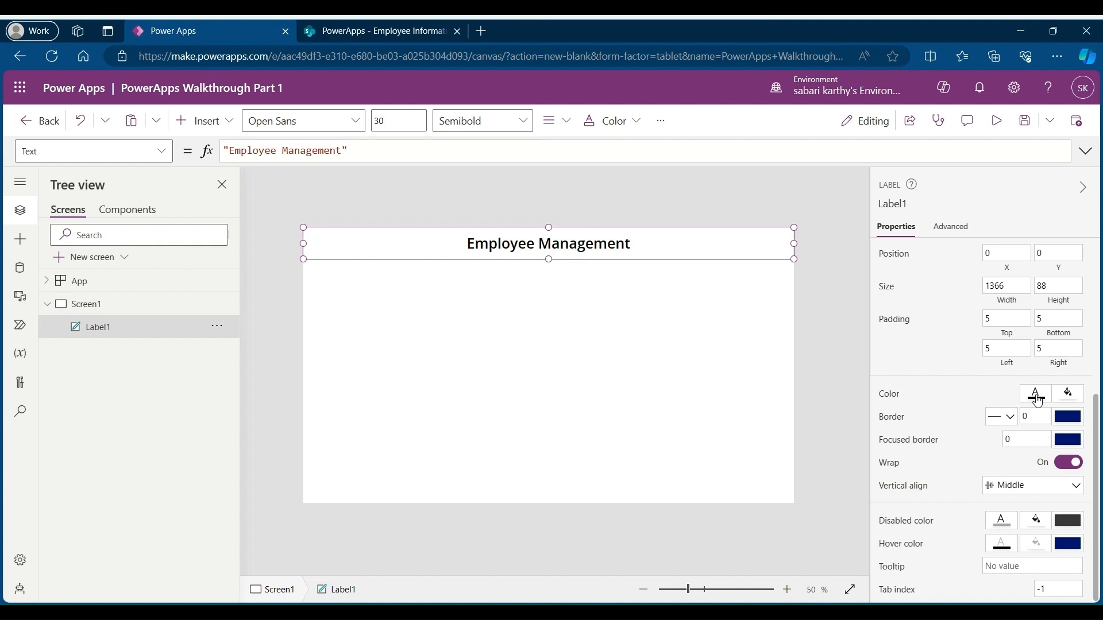
# Step: Give the header label a dark red fill and white text colour
pyautogui.click(1069, 395)
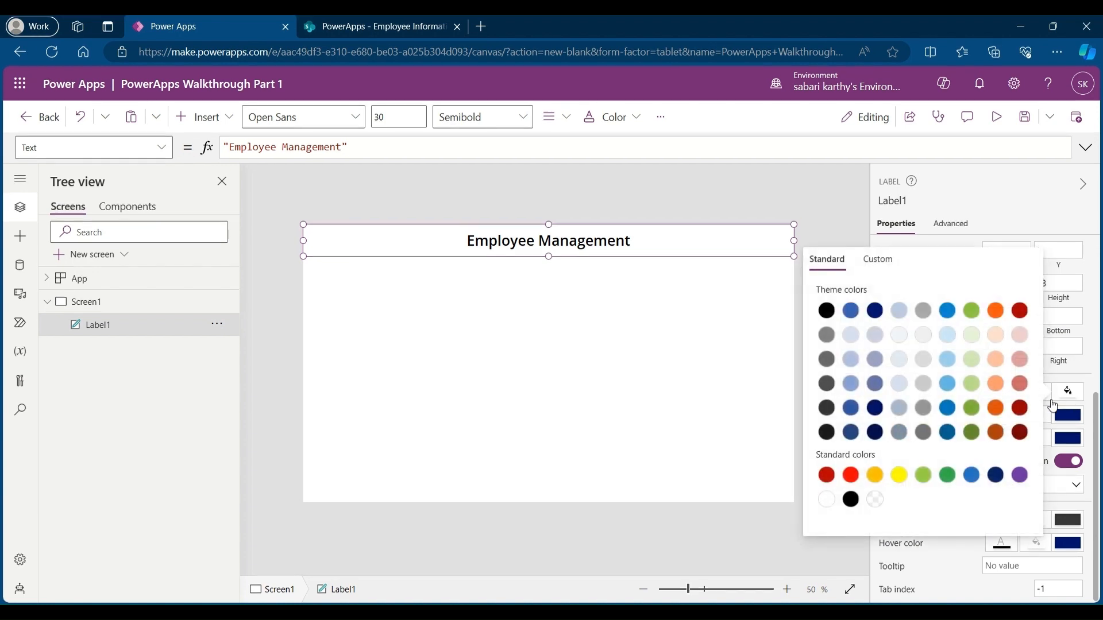
pyautogui.click(1019, 407)
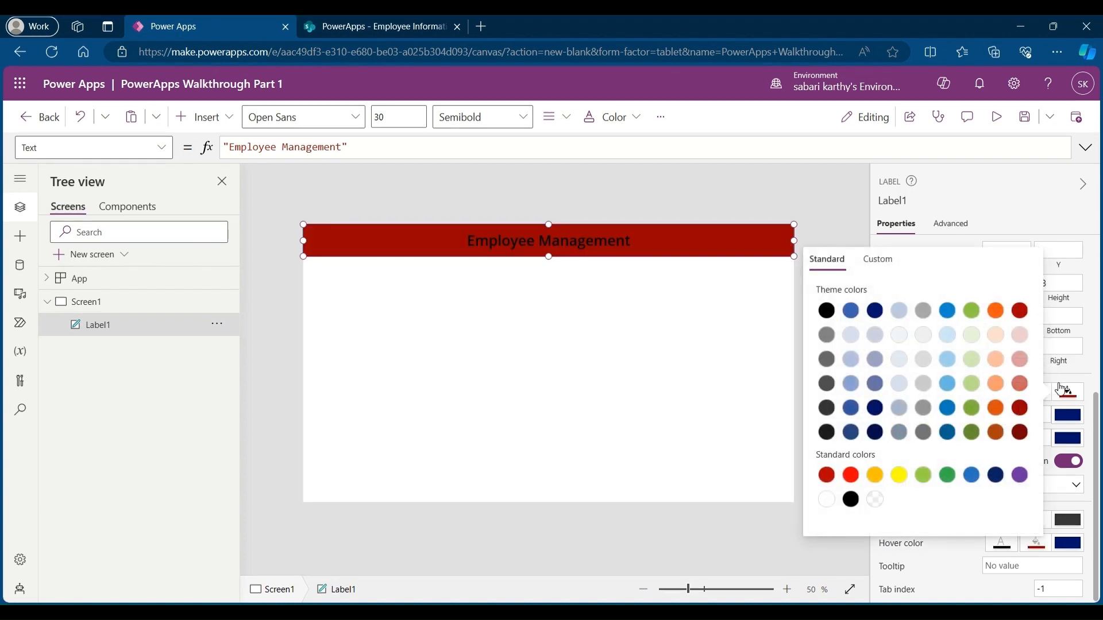
pyautogui.click(1063, 389)
pyautogui.click(1037, 393)
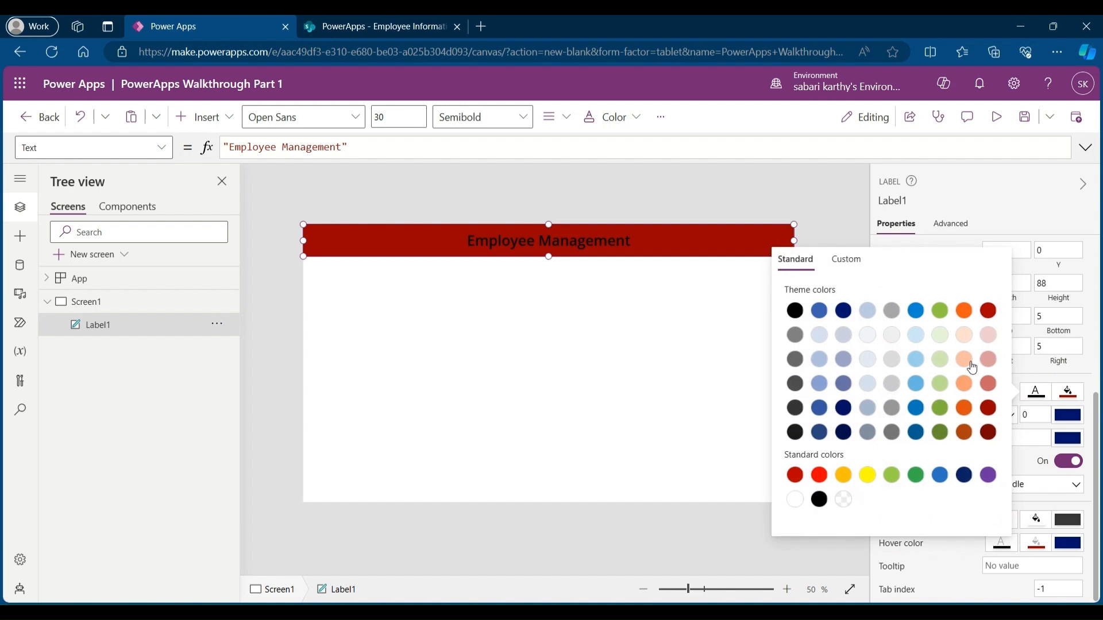
pyautogui.click(795, 500)
pyautogui.click(711, 348)
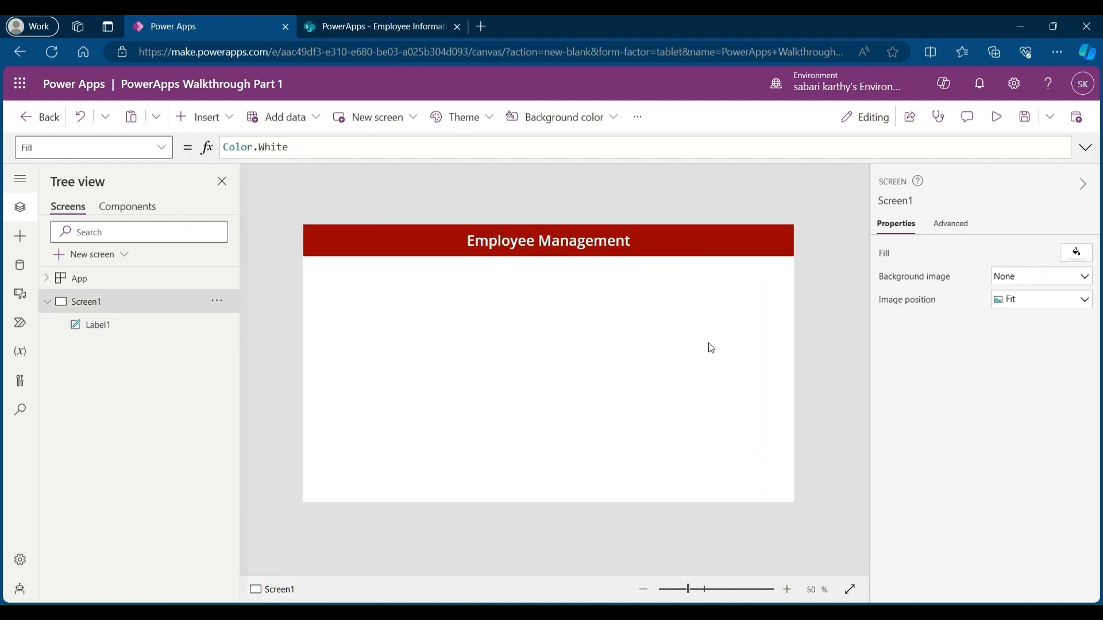
# Step: Review the header label's property list again
pyautogui.click(661, 241)
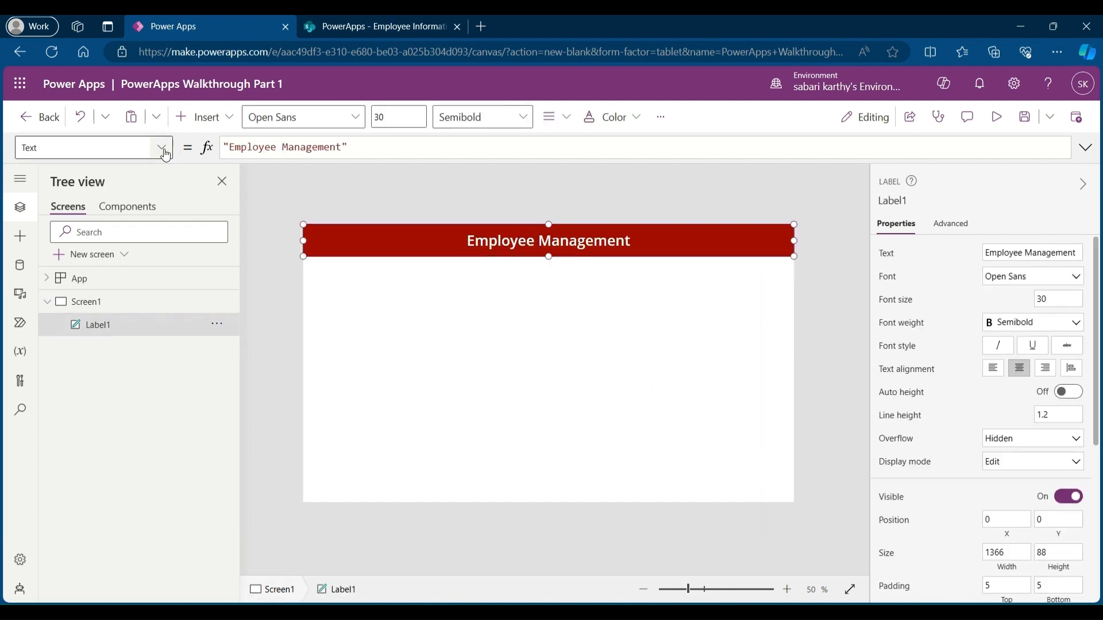
pyautogui.click(161, 147)
pyautogui.scroll(-3, 86, 251)
pyautogui.scroll(-1, 86, 251)
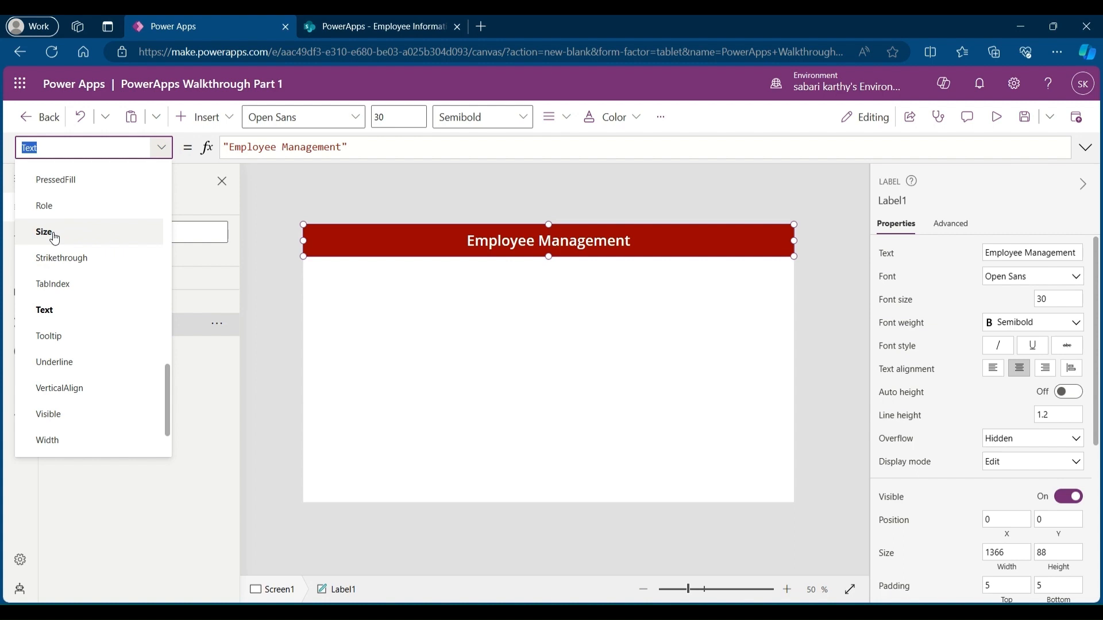
pyautogui.click(390, 306)
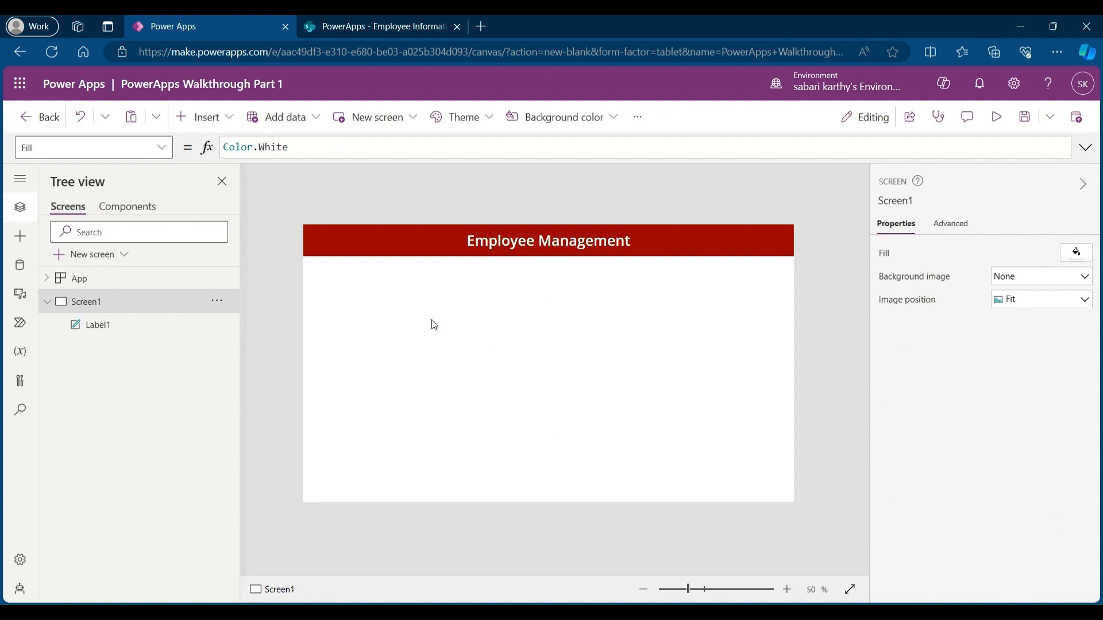
# Step: Rename Screen1 to HomeScreen
pyautogui.doubleClick(104, 302)
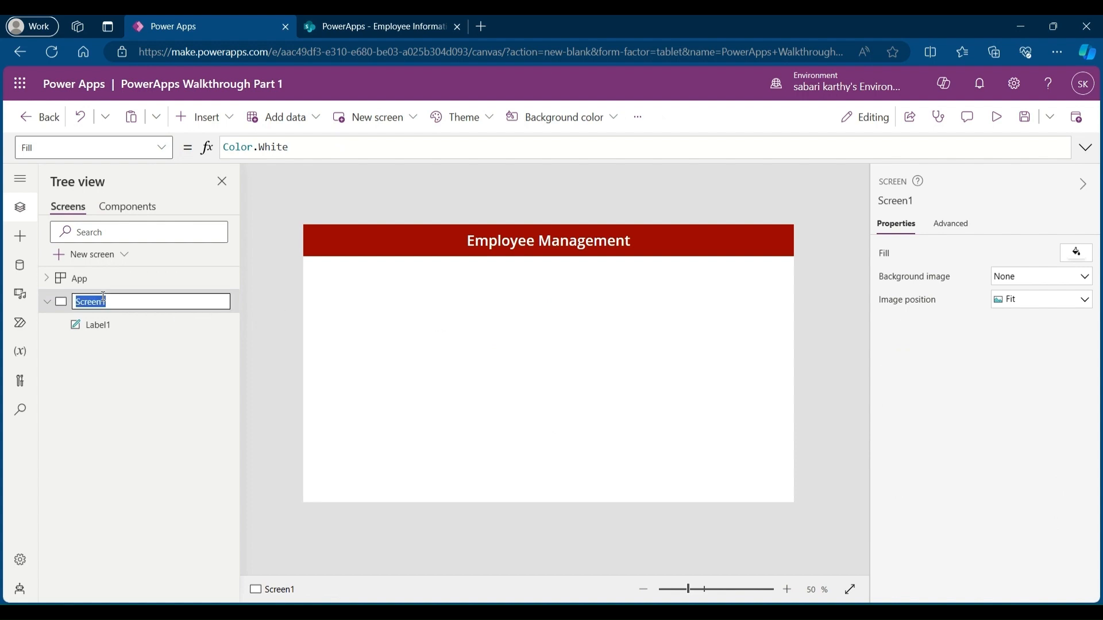
pyautogui.write('HomeScreen')
# Step: Rename the header label to lblHdr
pyautogui.click(136, 326)
pyautogui.doubleClick(137, 329)
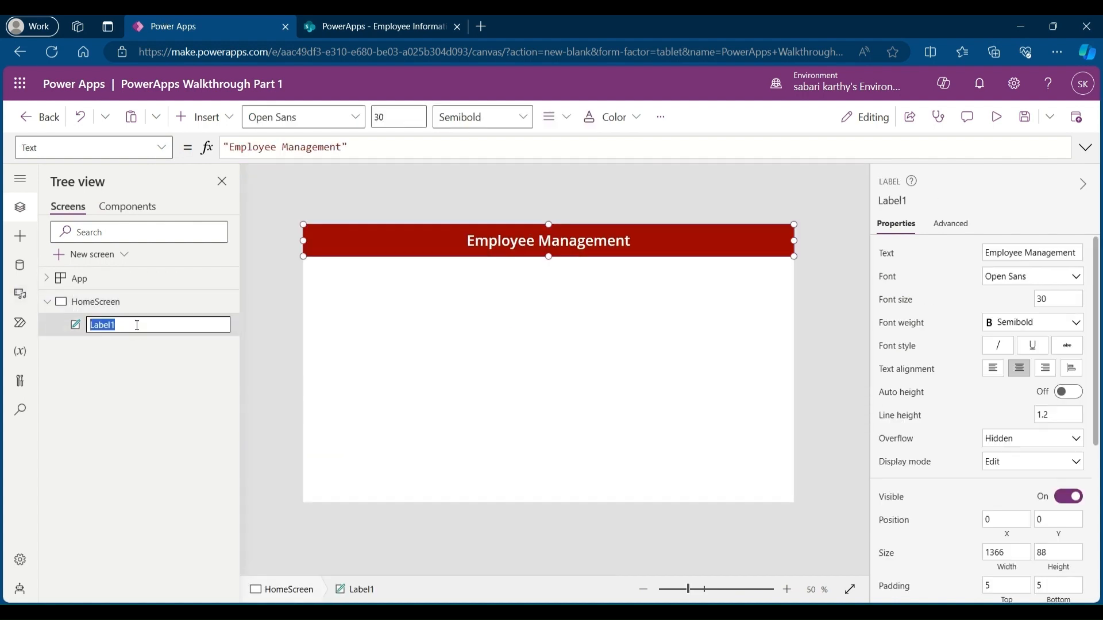
pyautogui.write('lblHdr')
pyautogui.press('Return')
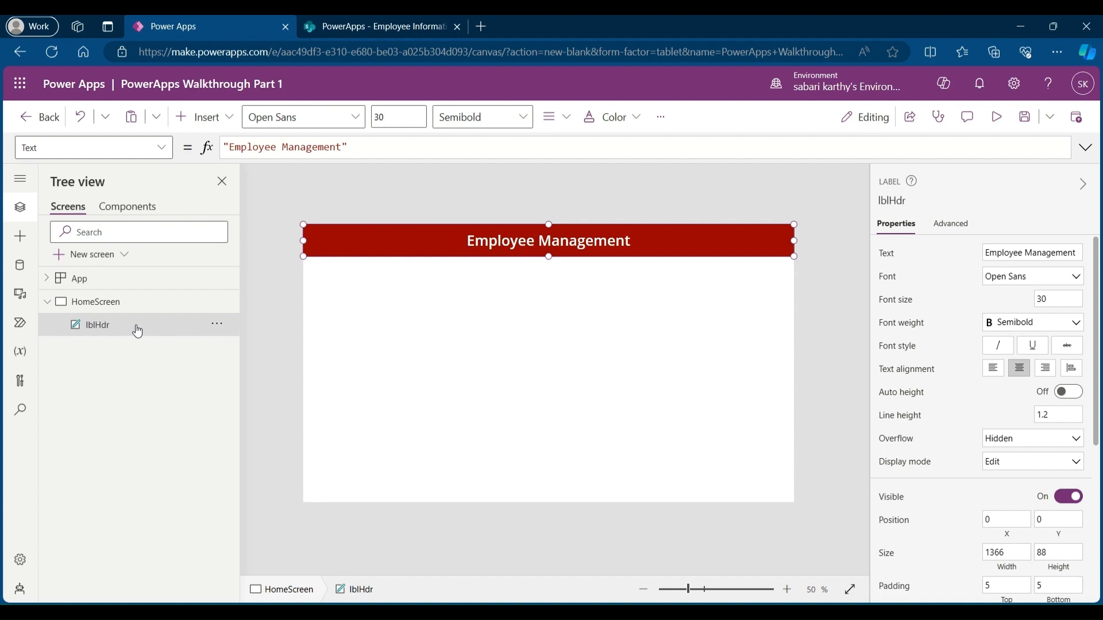
# Step: Add a new blank screen and name it Add/View
pyautogui.click(87, 256)
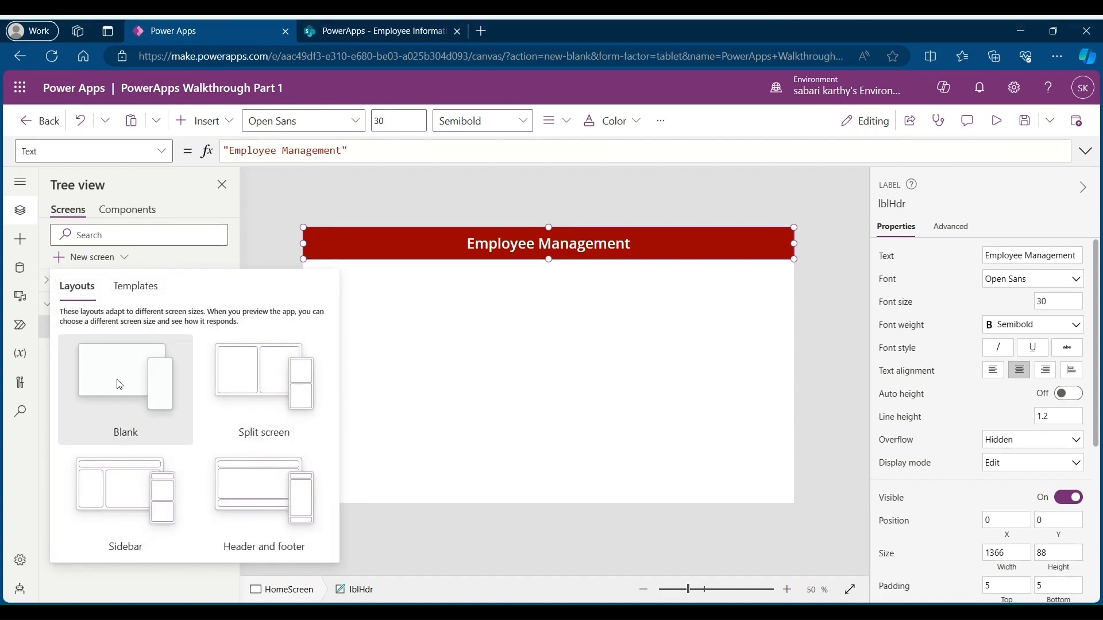
pyautogui.click(117, 384)
pyautogui.doubleClick(92, 349)
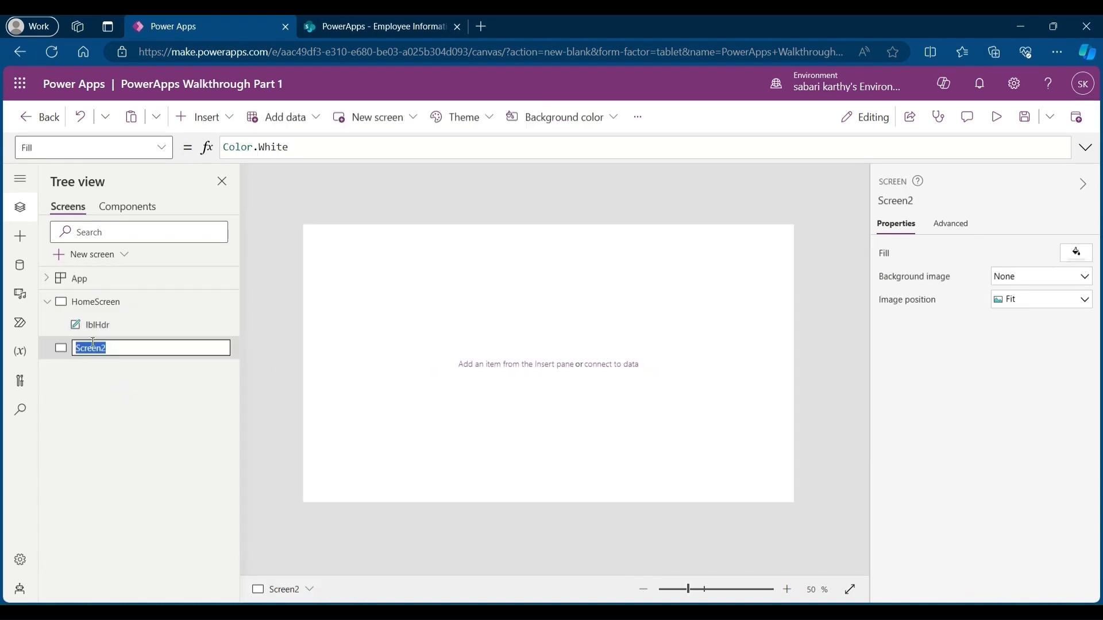
pyautogui.write('AddView')
pyautogui.press('Return')
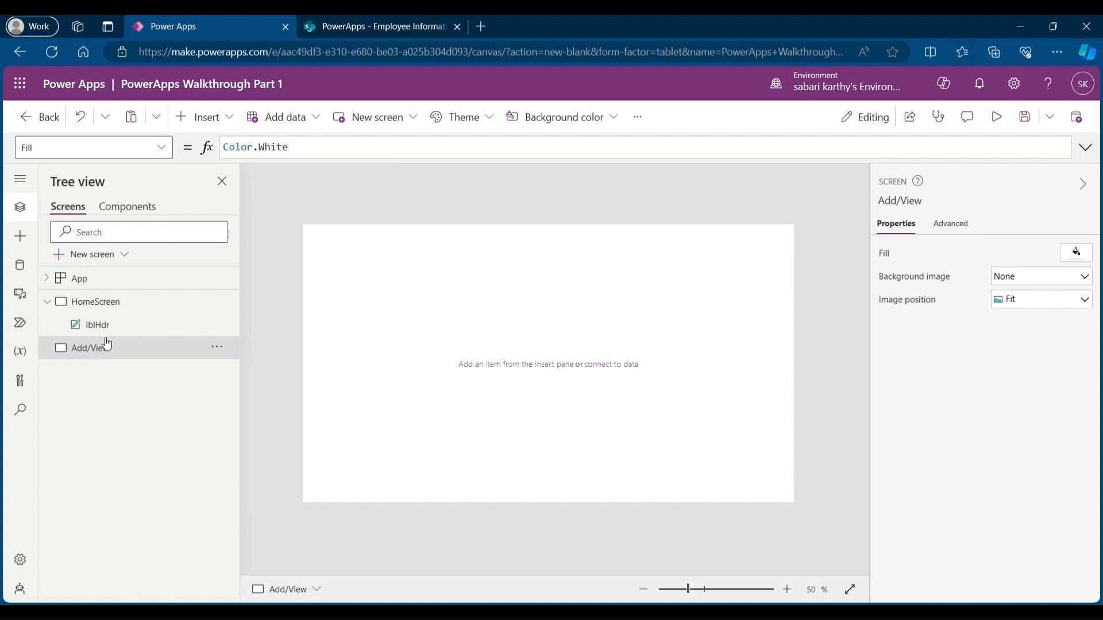
# Step: Copy the lblHdr header from HomeScreen and paste it onto the Add/View screen
pyautogui.click(123, 332)
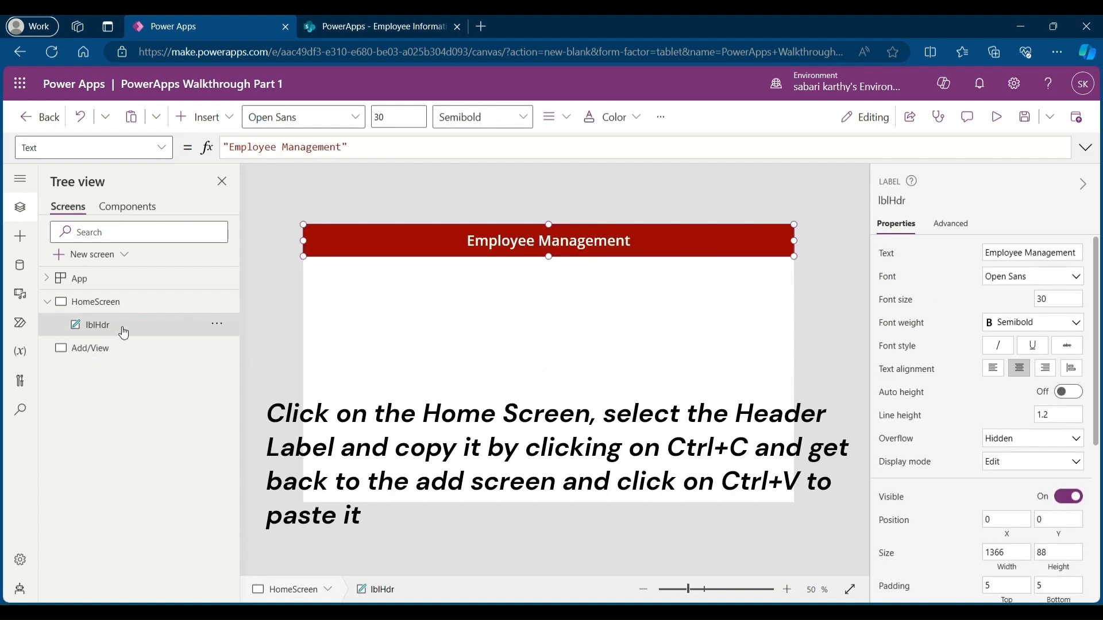
pyautogui.click(107, 349)
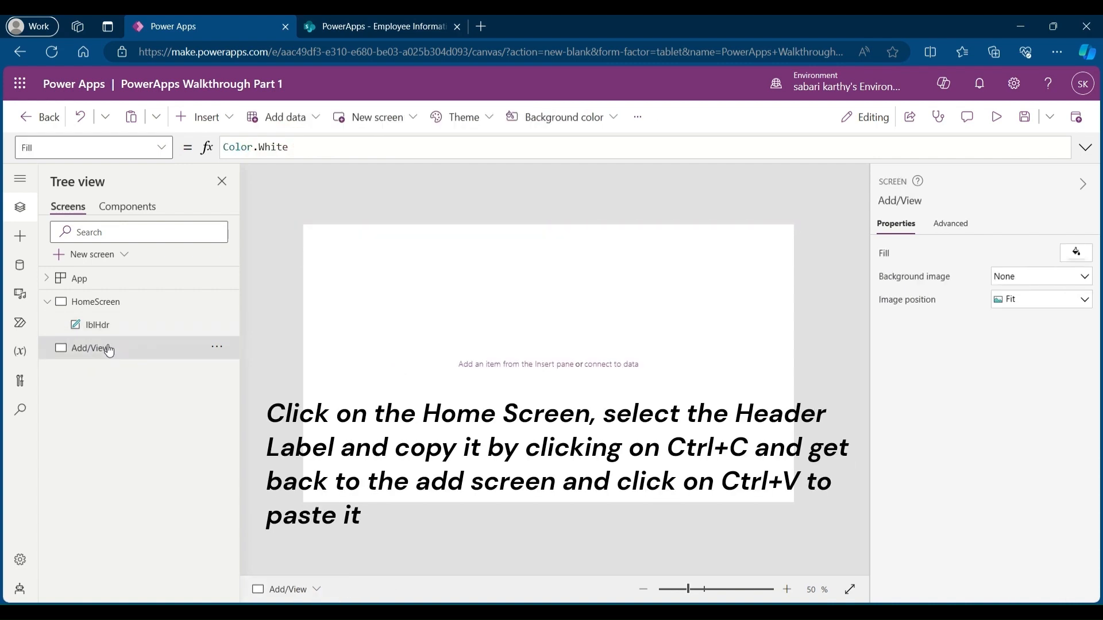
pyautogui.hotkey('ctrl', 'v')
# Step: Change the pasted header's text to Add/View Data
pyautogui.click(1022, 253)
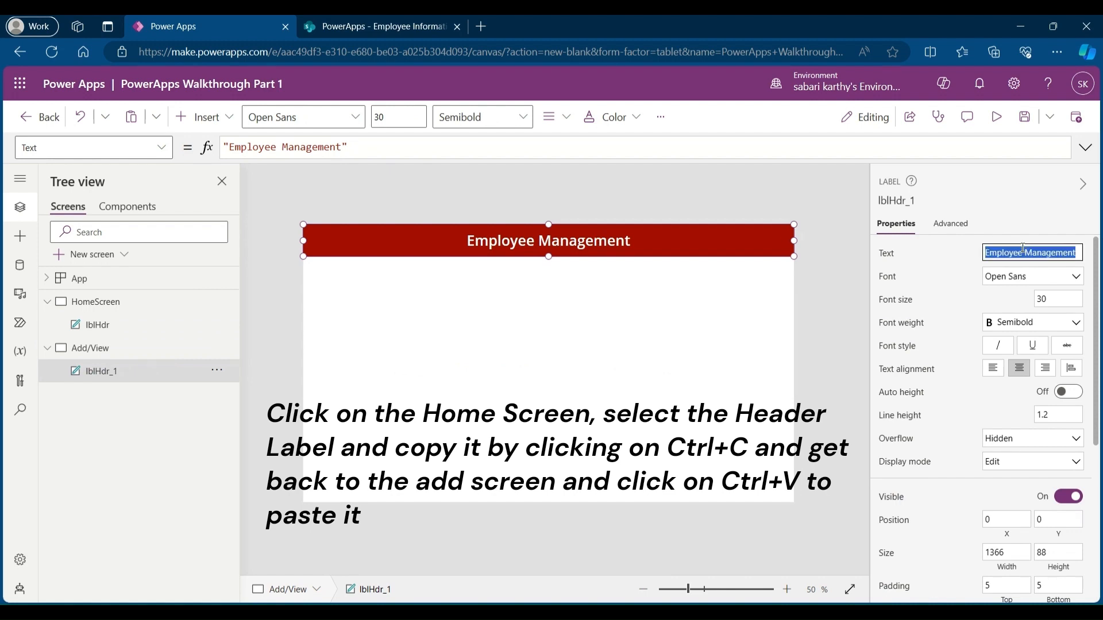
pyautogui.write('Add/')
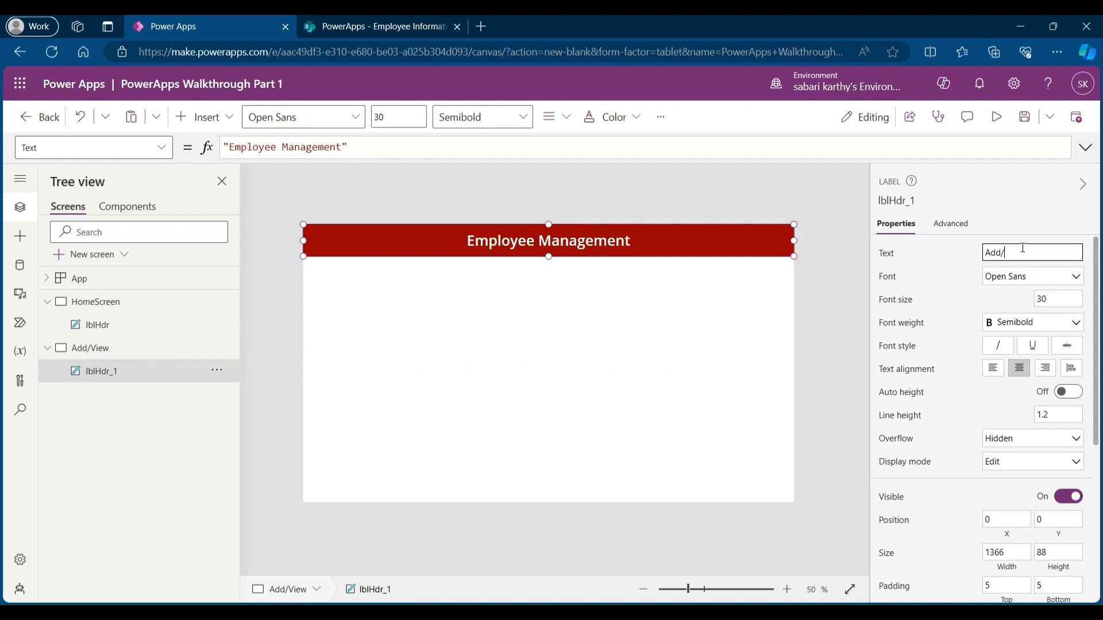
pyautogui.write('View Data')
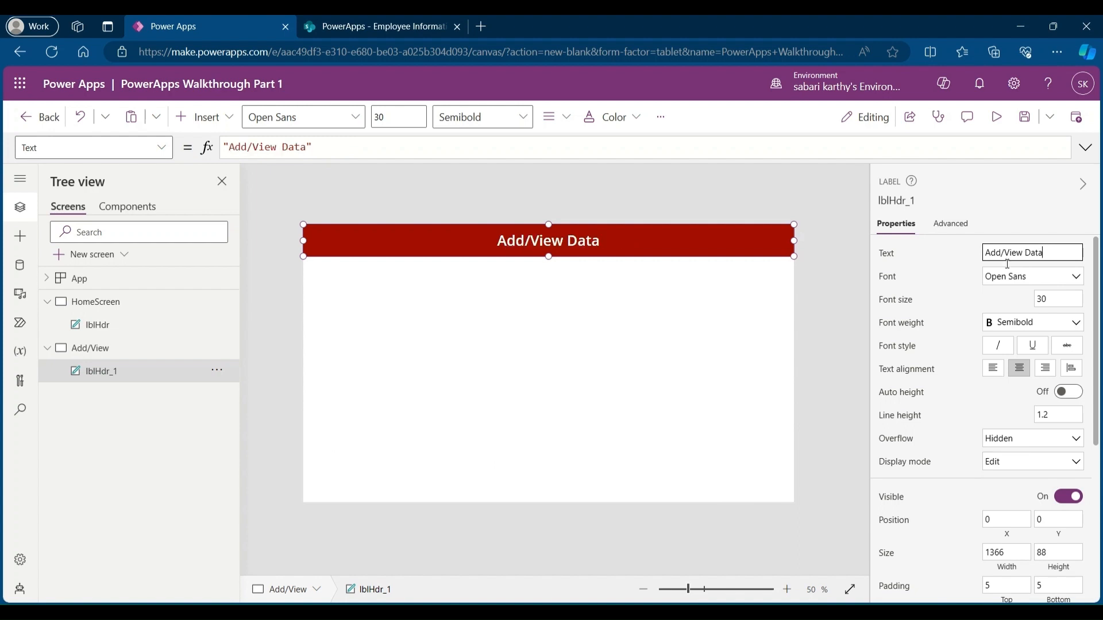
pyautogui.click(733, 374)
# Step: Return to HomeScreen, insert a button and move it to about the middle of the screen
pyautogui.click(119, 330)
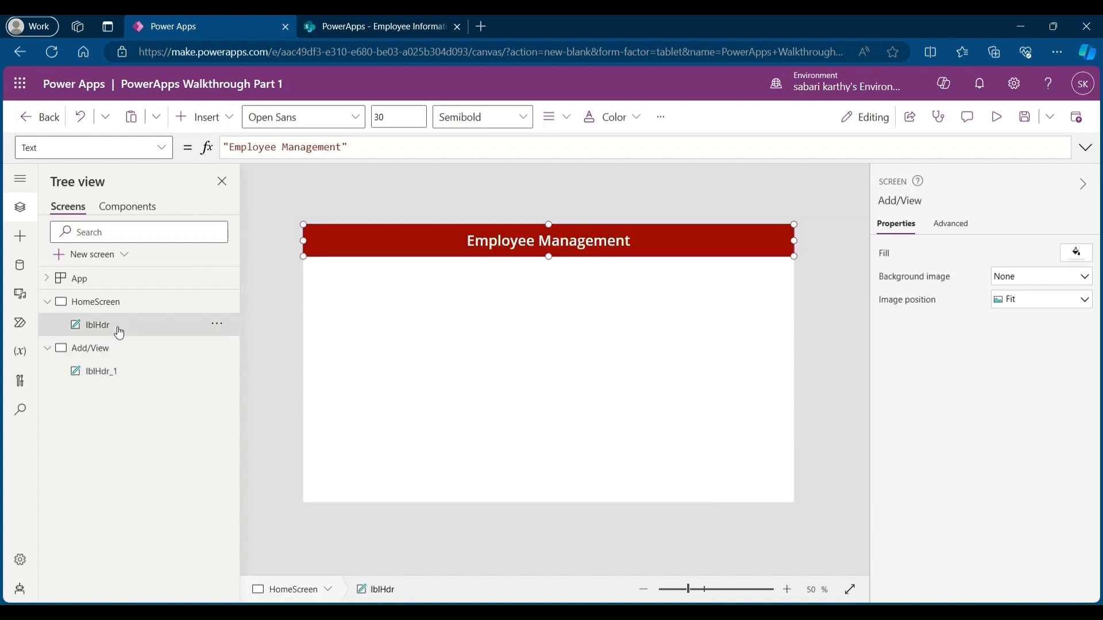
pyautogui.click(116, 301)
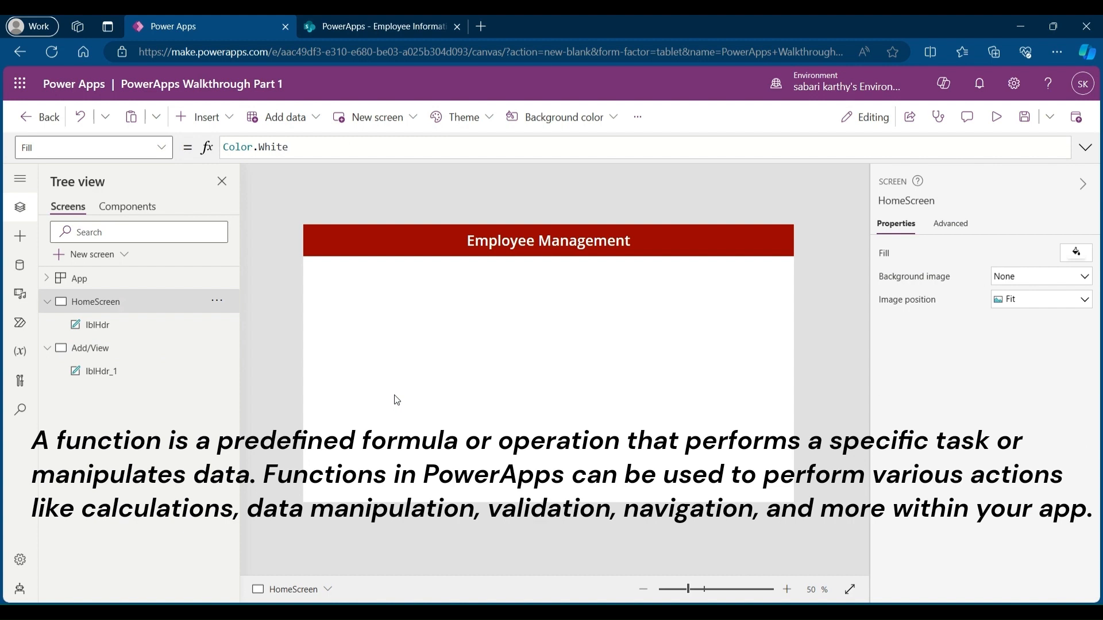
pyautogui.click(198, 117)
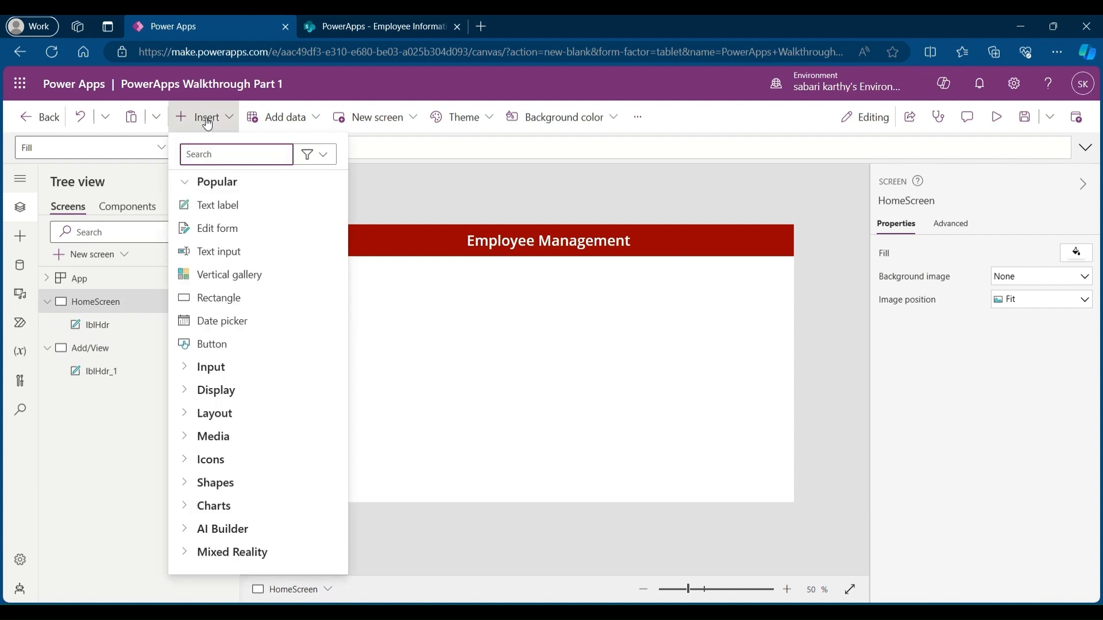
pyautogui.click(237, 342)
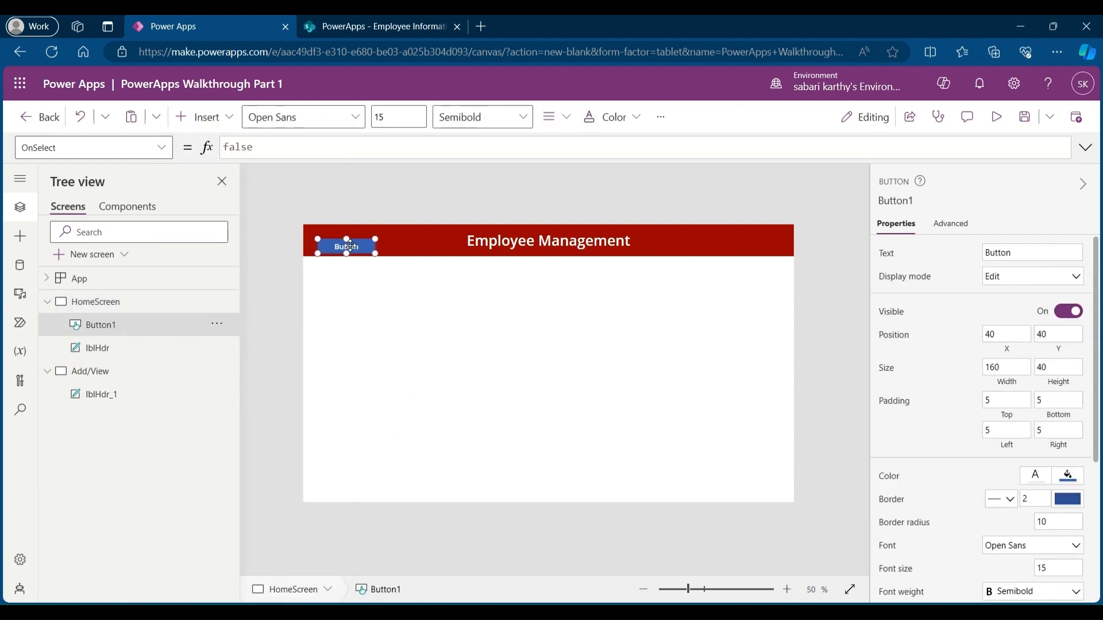
pyautogui.moveTo(356, 246); pyautogui.dragTo(507, 391)
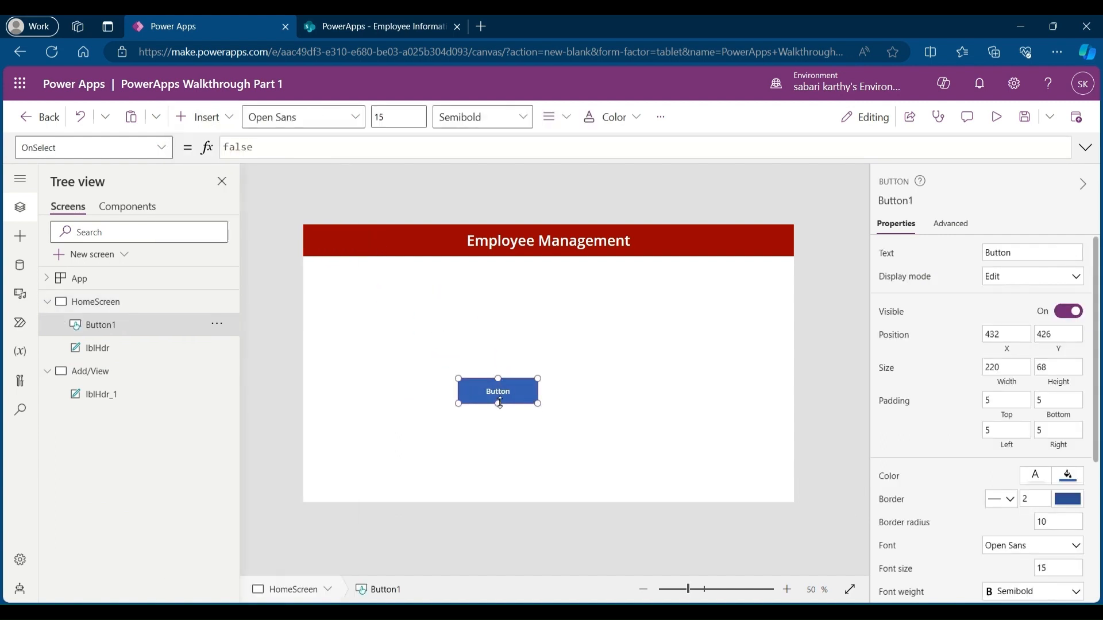
# Step: Set the button's text to Add/View and rename the button BtnAdd/View
pyautogui.doubleClick(1000, 253)
pyautogui.write('Add/View')
pyautogui.hotkey('ctrl', 'a')
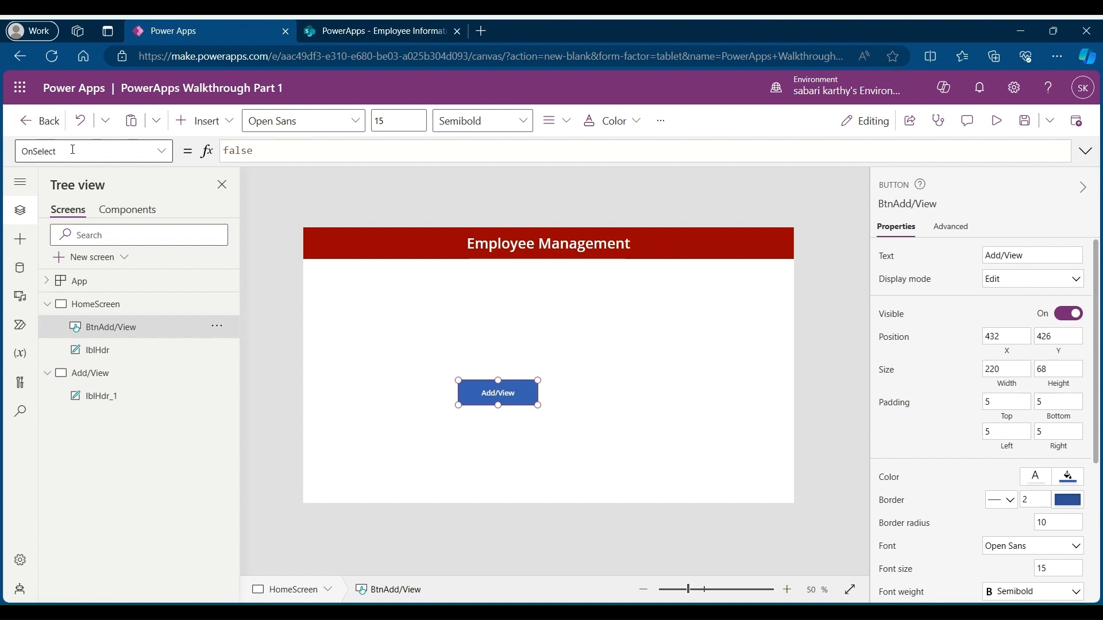
# Step: Set the button's OnSelect formula to Navigate('Add/View',ScreenTransition.Fade)
pyautogui.doubleClick(238, 148)
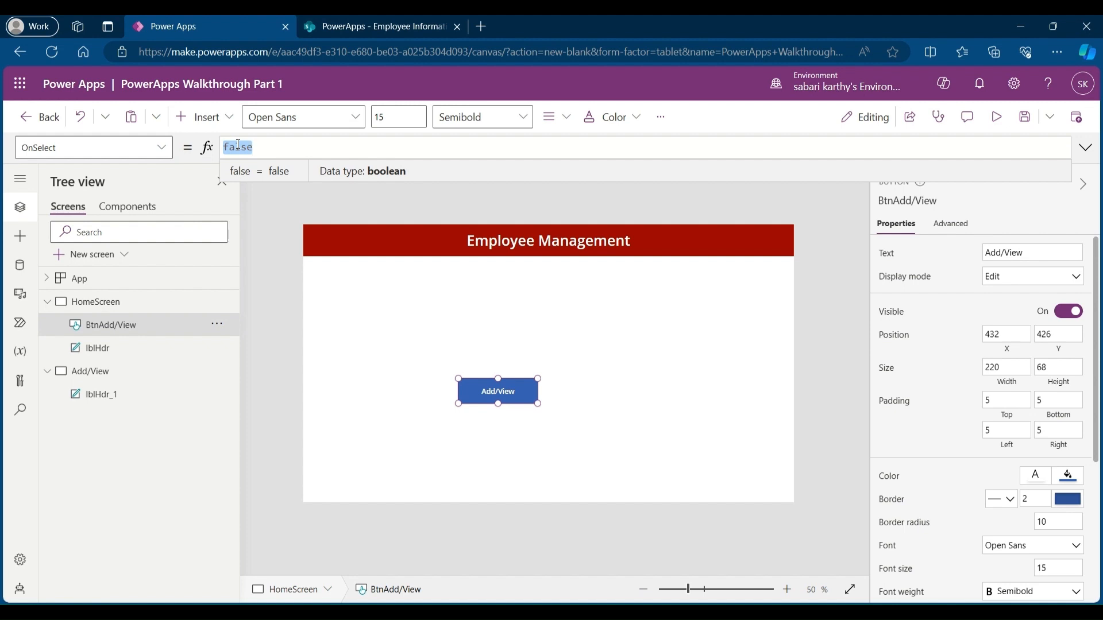
pyautogui.write('Navigate')
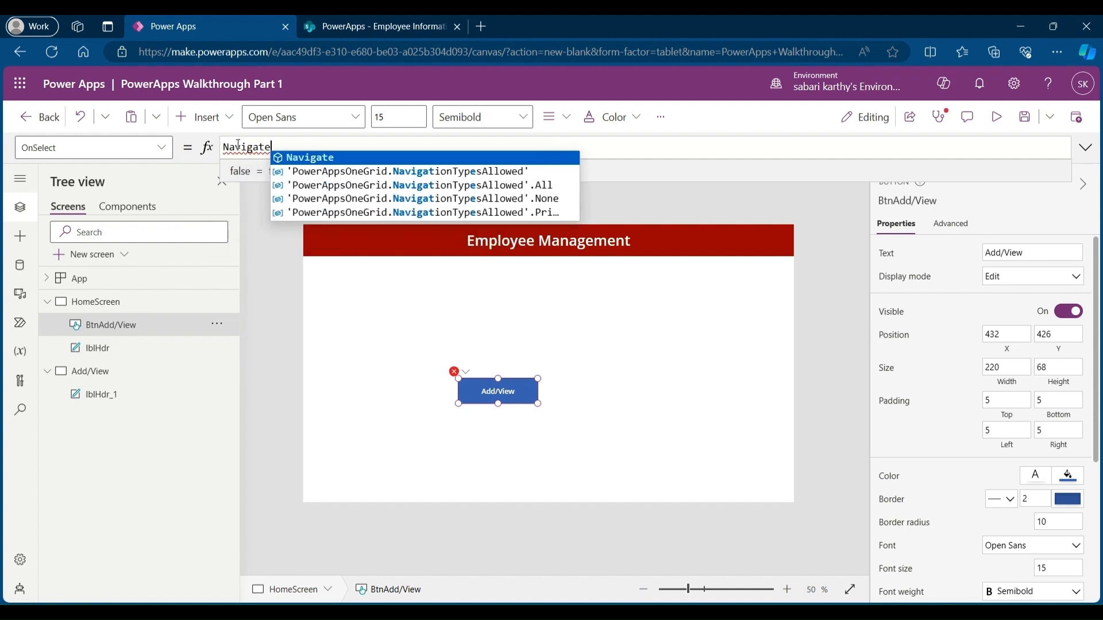
pyautogui.write('(')
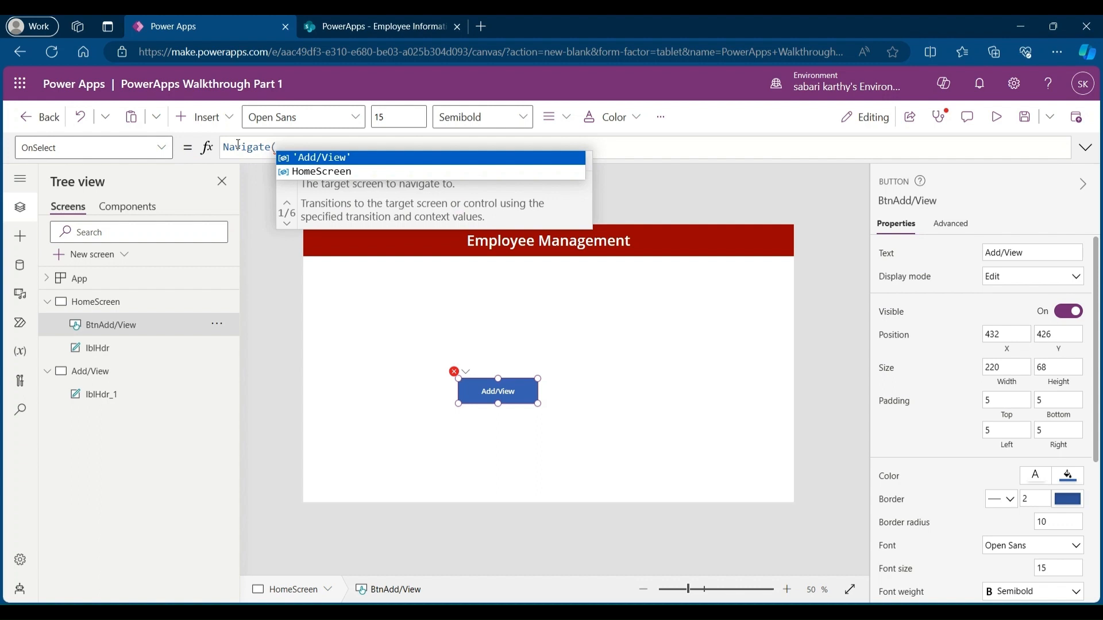
pyautogui.click(316, 158)
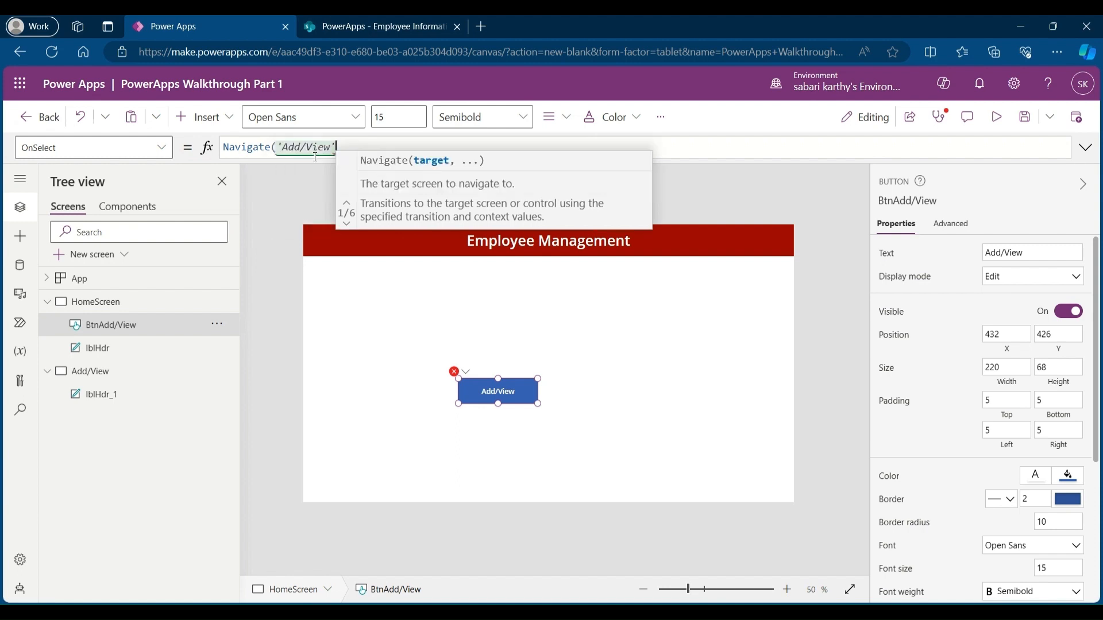
pyautogui.write(',ScreenTransition.Fade')
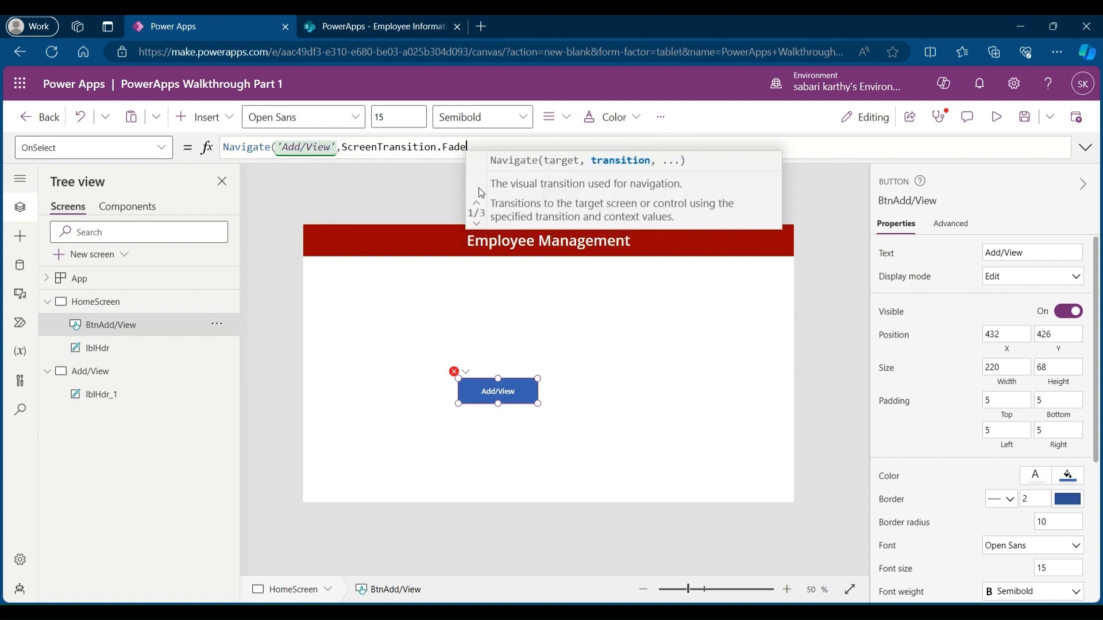
pyautogui.click(478, 185)
pyautogui.write(')')
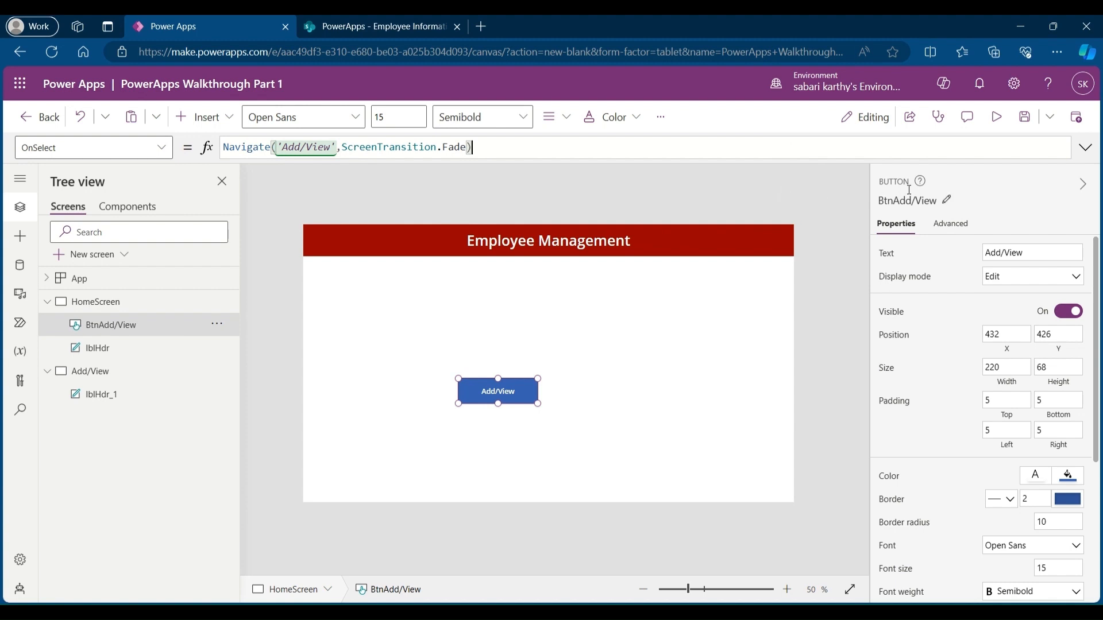
# Step: Preview the app and test that the Add/View button opens the Add/View Data screen
pyautogui.click(998, 121)
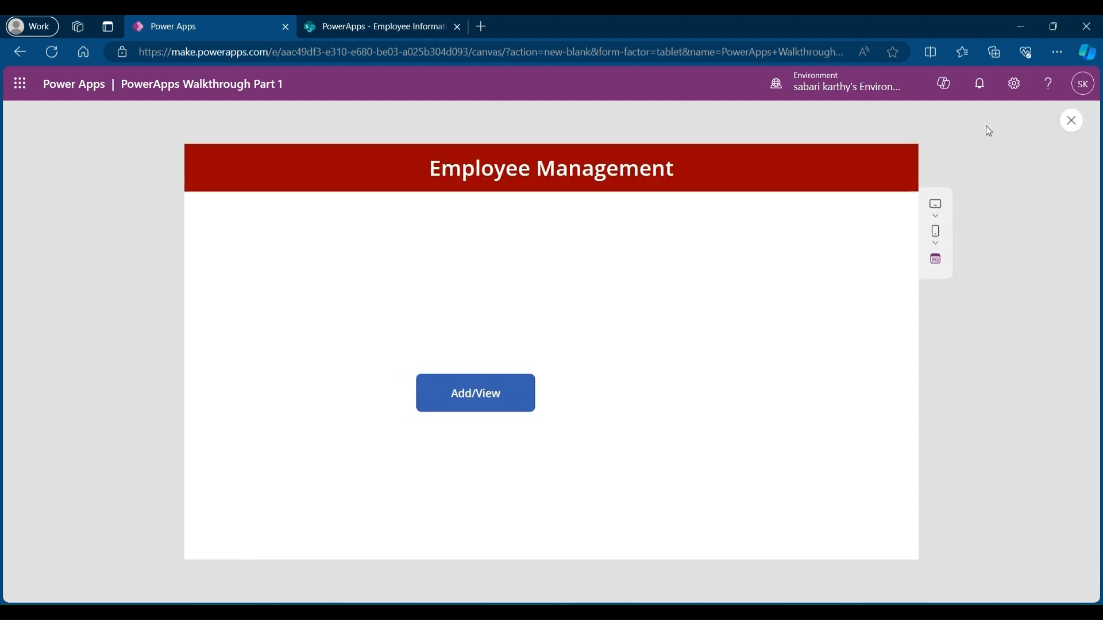
pyautogui.click(479, 400)
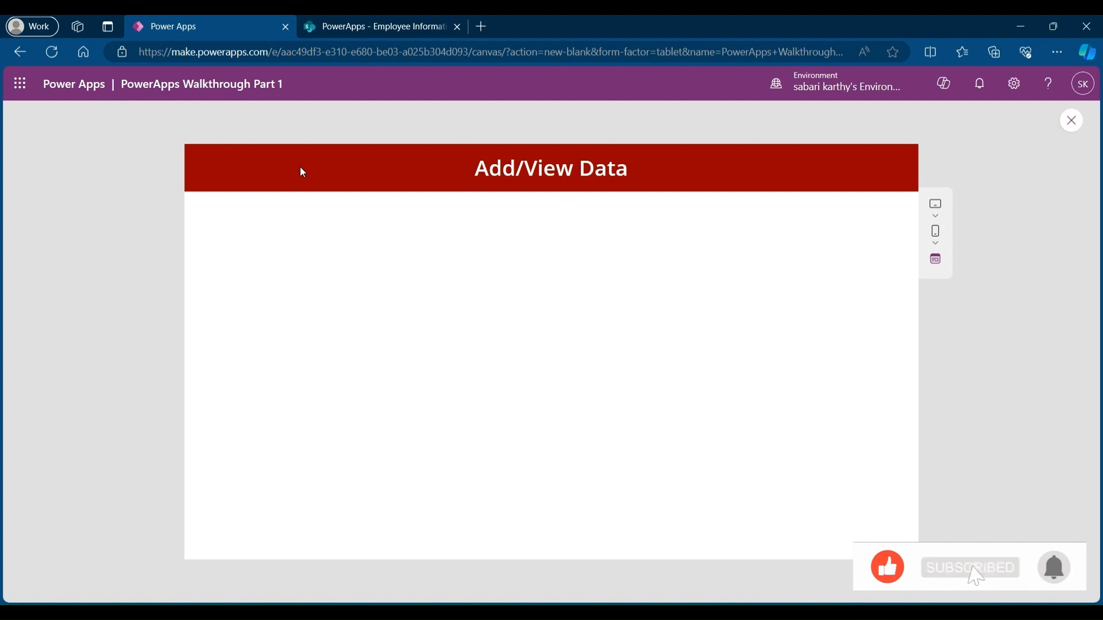
pyautogui.click(1072, 120)
# Step: Insert a Home icon on the Add/View screen and move it to the header's left corner
pyautogui.click(692, 407)
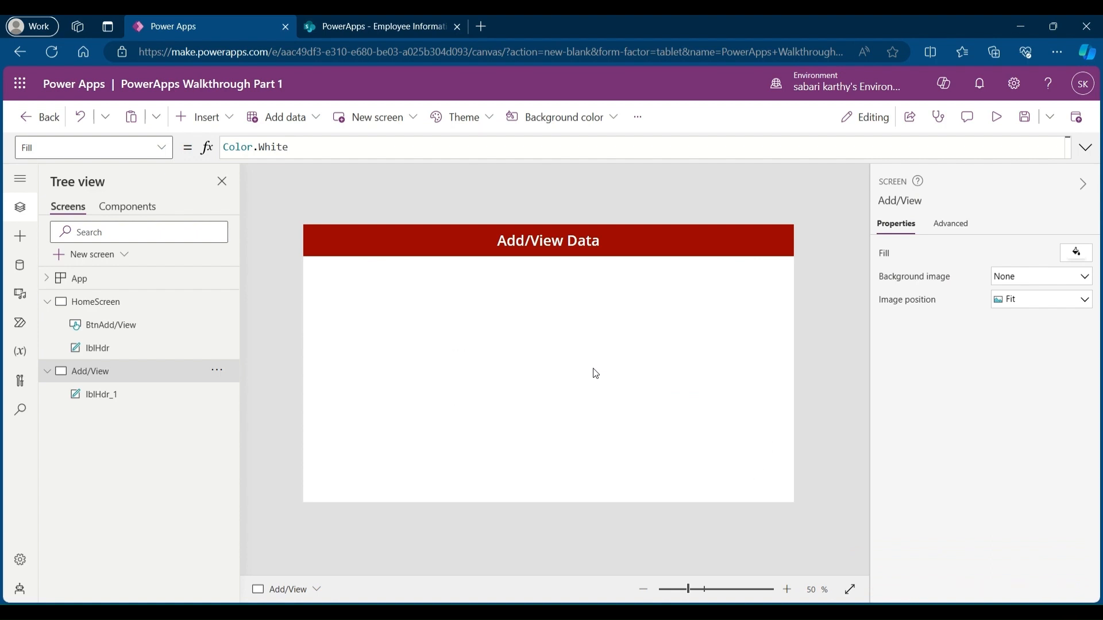
pyautogui.click(222, 120)
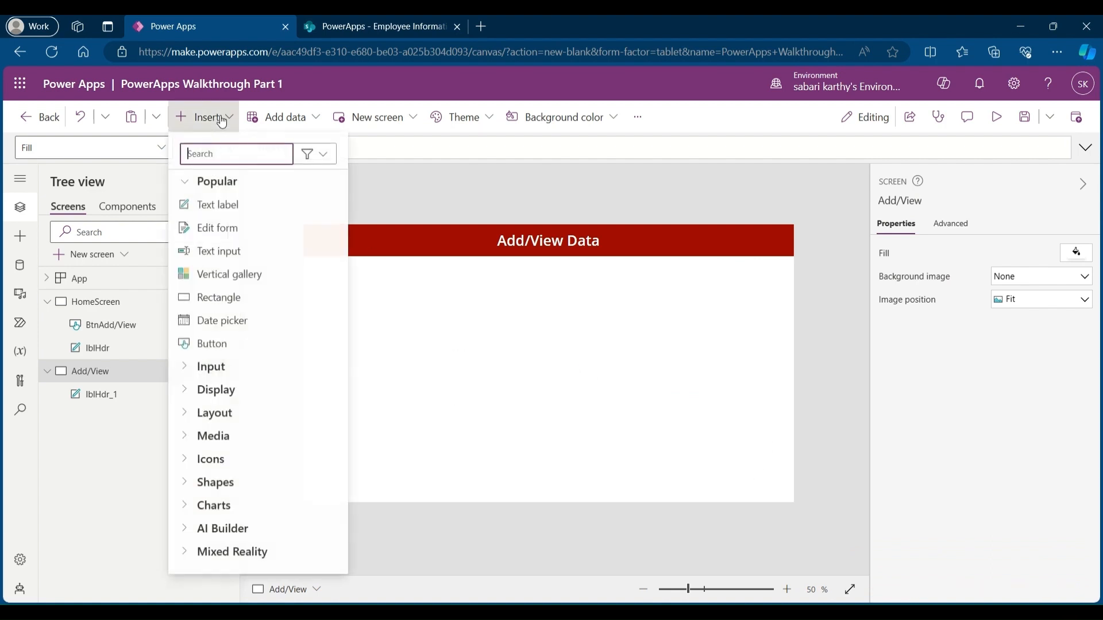
pyautogui.click(184, 185)
pyautogui.click(185, 299)
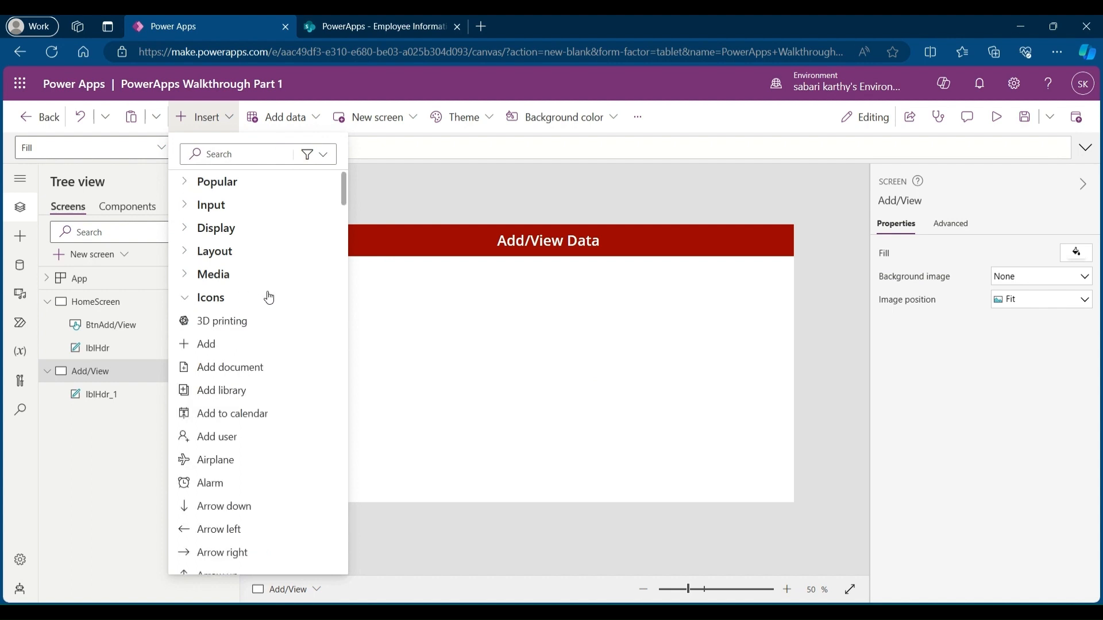
pyautogui.scroll(-20, 269, 297)
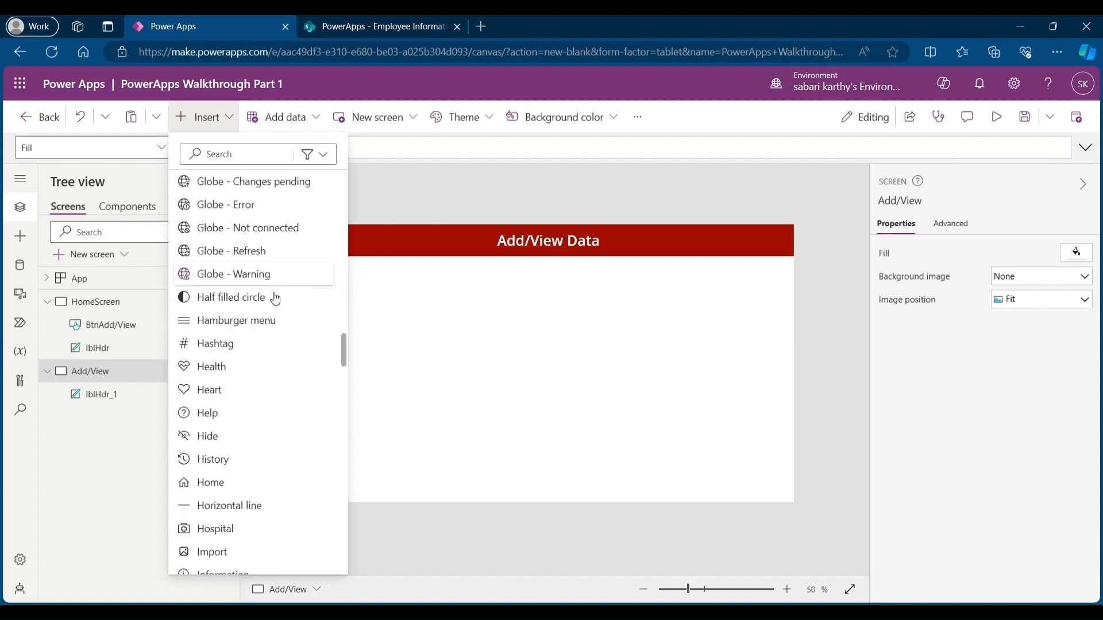
pyautogui.scroll(-5, 273, 298)
pyautogui.scroll(4, 270, 301)
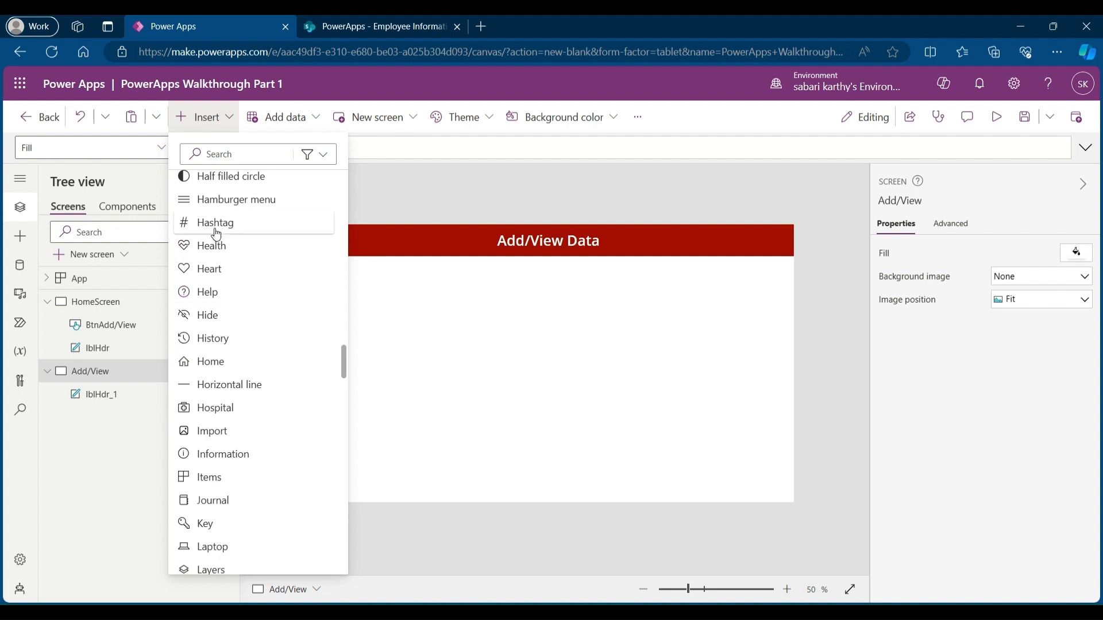
pyautogui.click(215, 365)
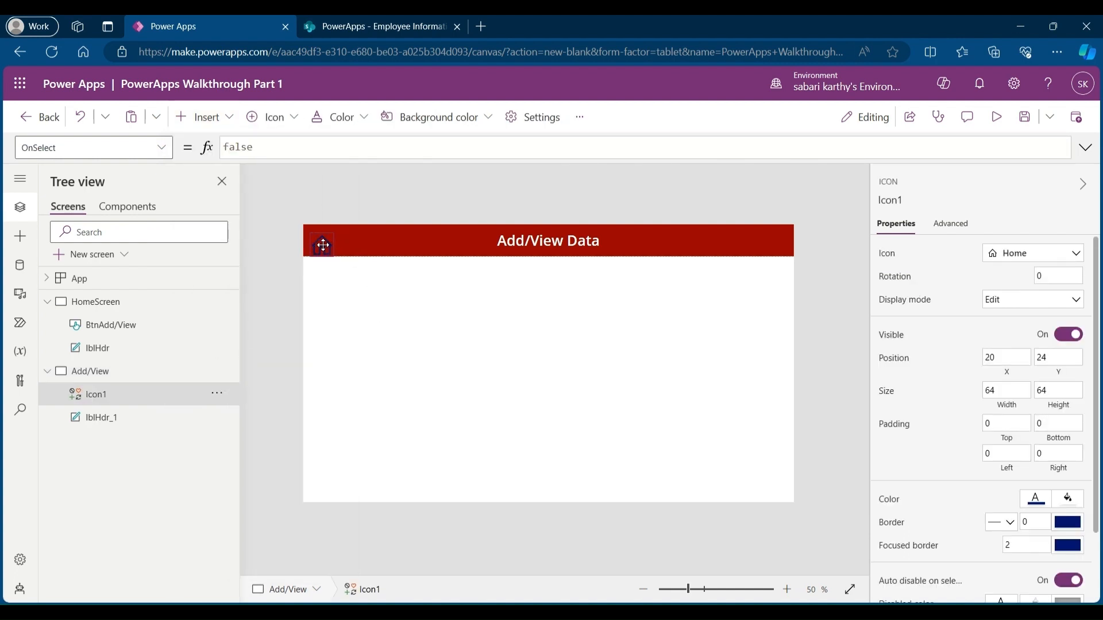
pyautogui.moveTo(323, 245); pyautogui.dragTo(324, 243)
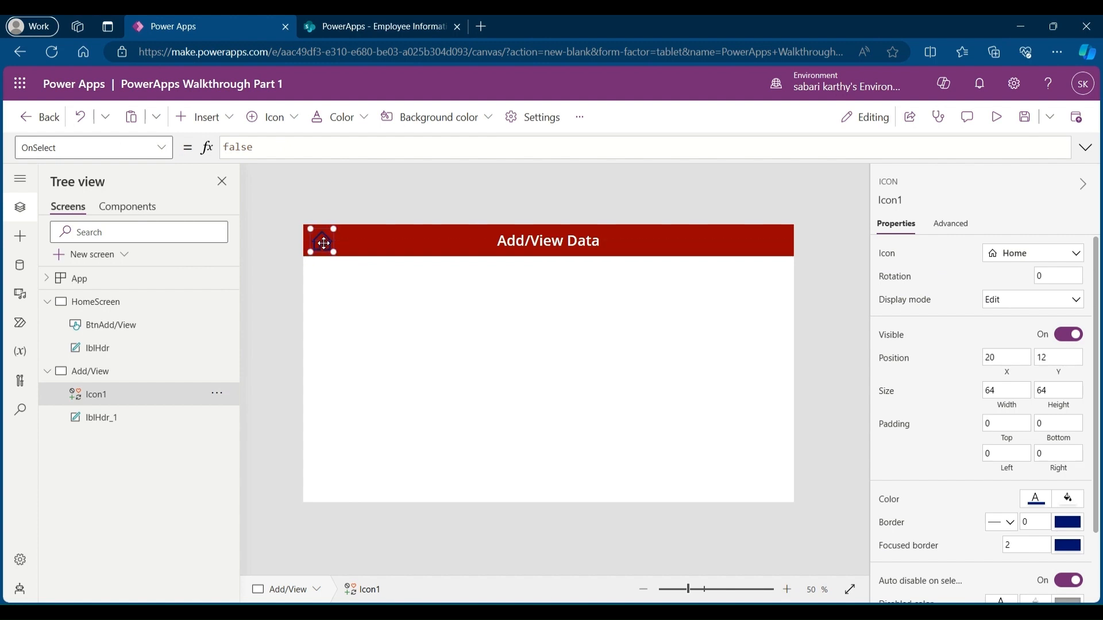
# Step: Set the home icon's colour to white
pyautogui.click(1036, 498)
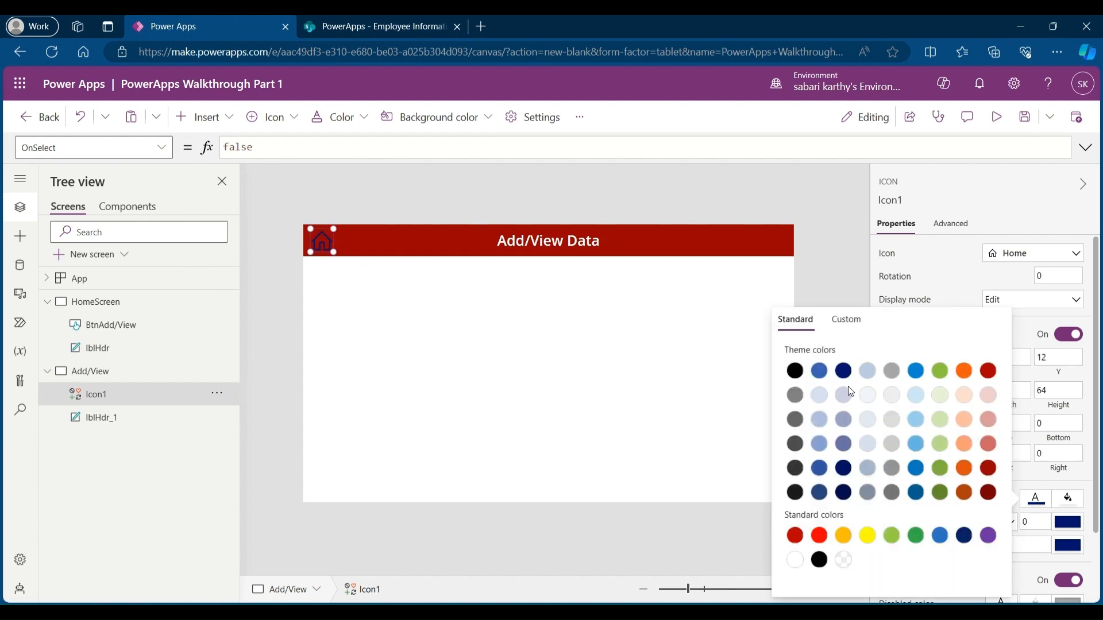
pyautogui.click(795, 560)
pyautogui.click(545, 377)
pyautogui.click(545, 377)
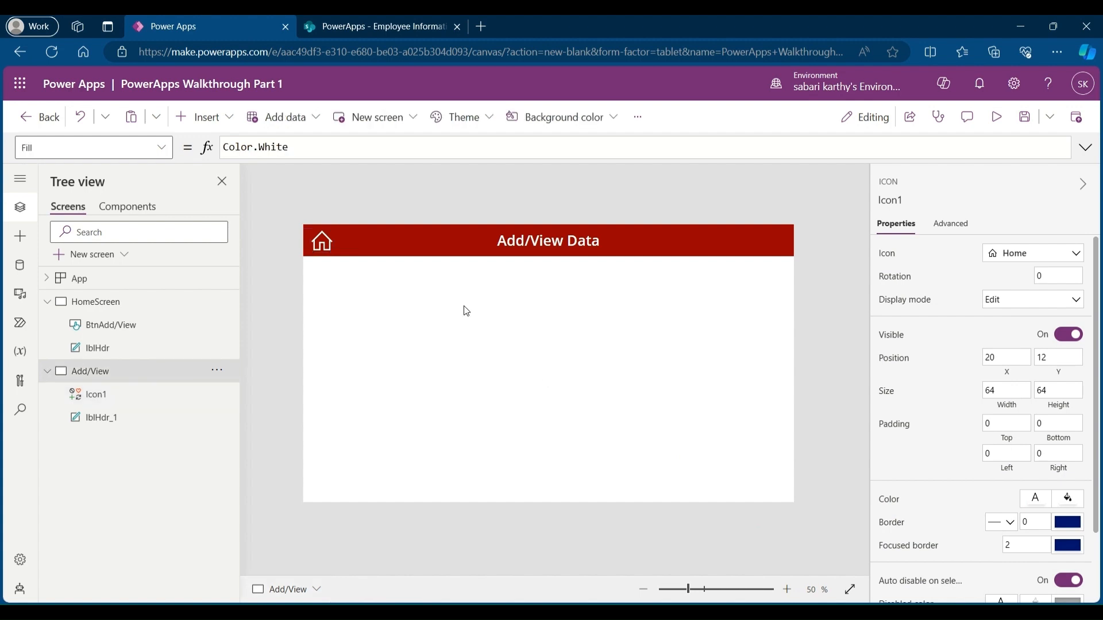
# Step: Set the home icon's OnSelect formula to Navigate(HomeScreen,ScreenTransition.Fade)
pyautogui.click(323, 243)
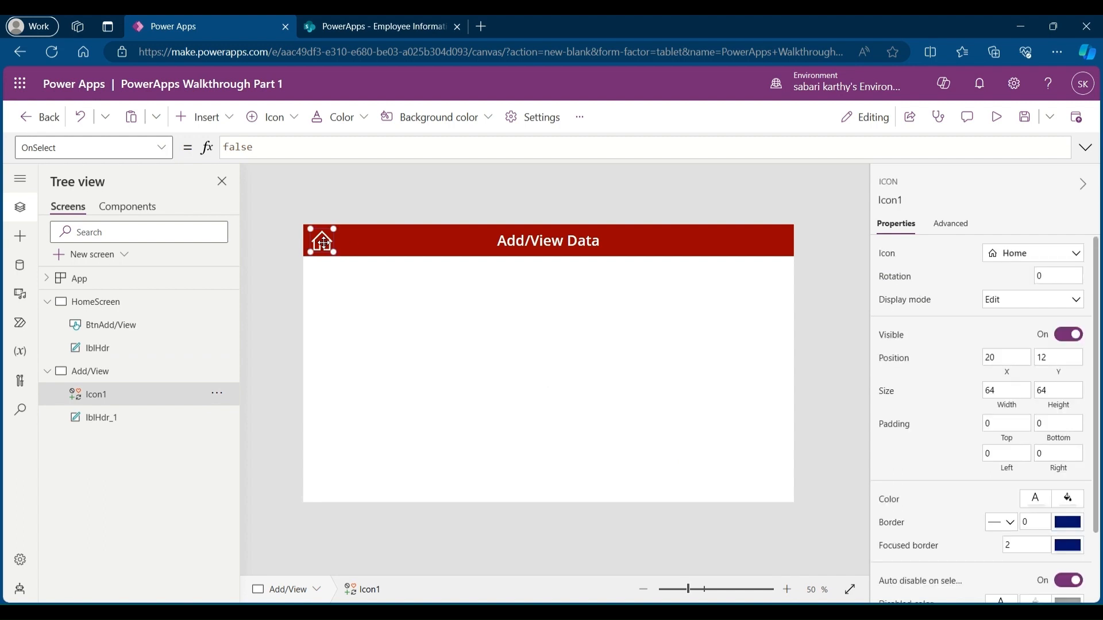
pyautogui.doubleClick(239, 147)
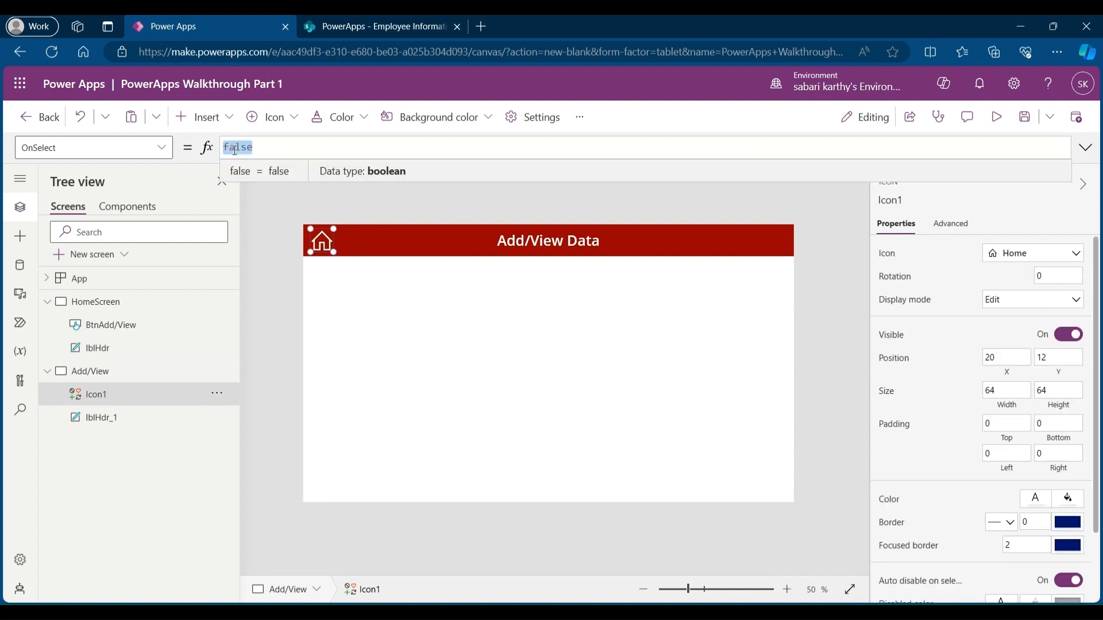
pyautogui.write('Navigate')
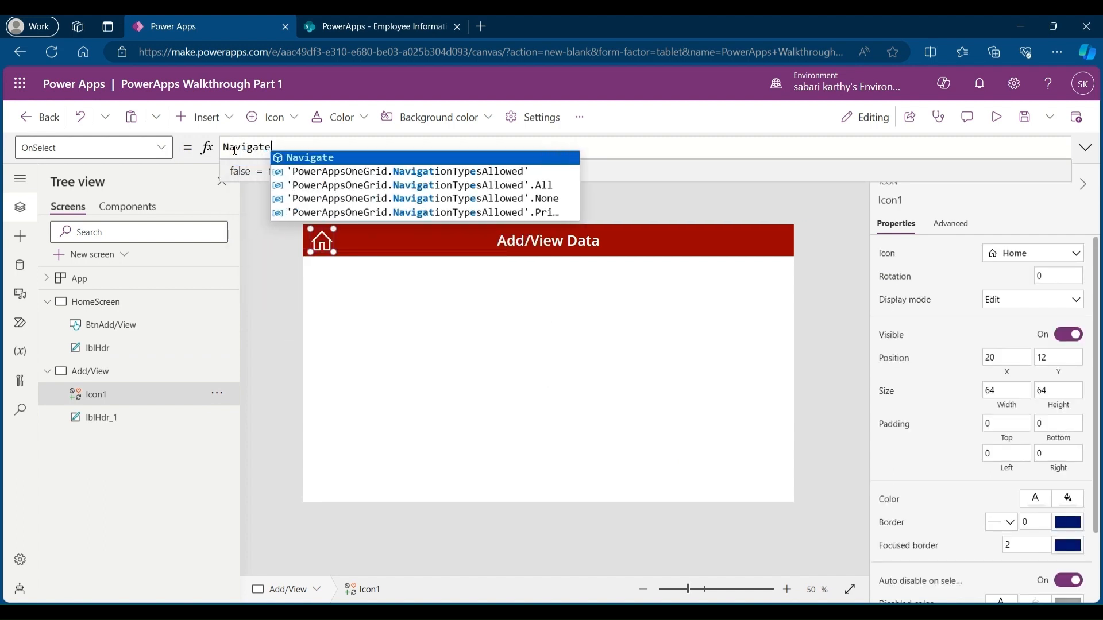
pyautogui.write('(Home')
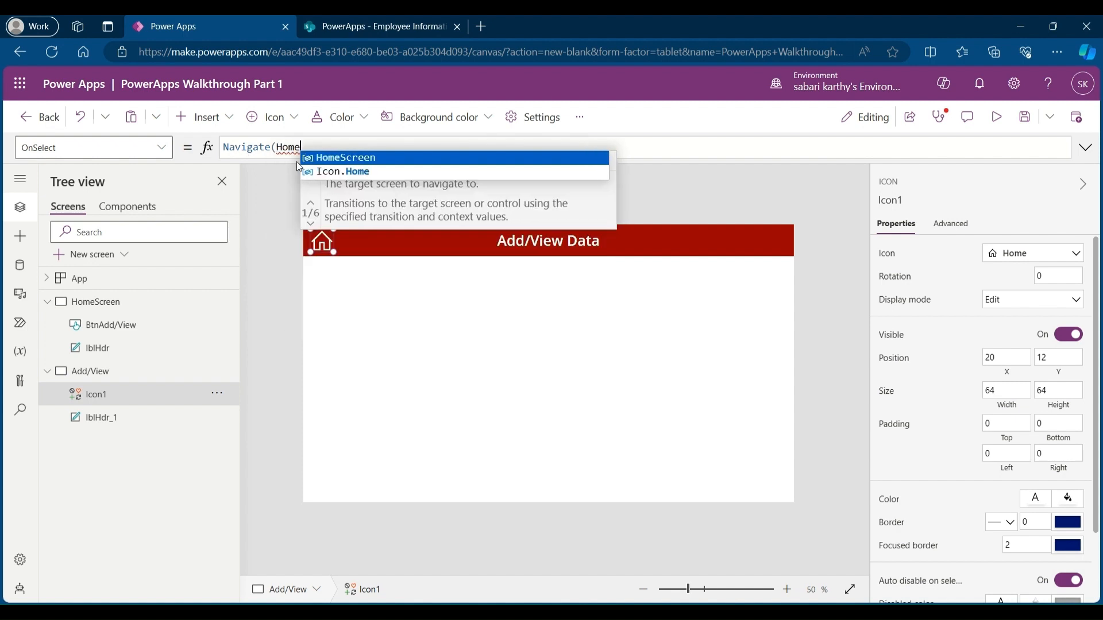
pyautogui.click(367, 159)
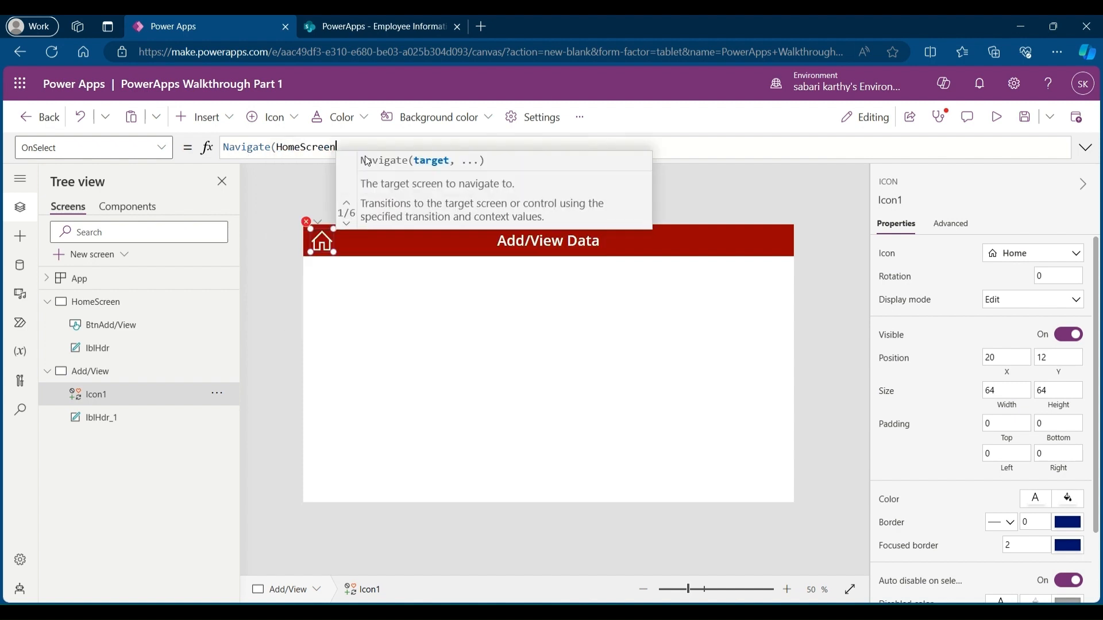
pyautogui.write(',')
pyautogui.click(441, 186)
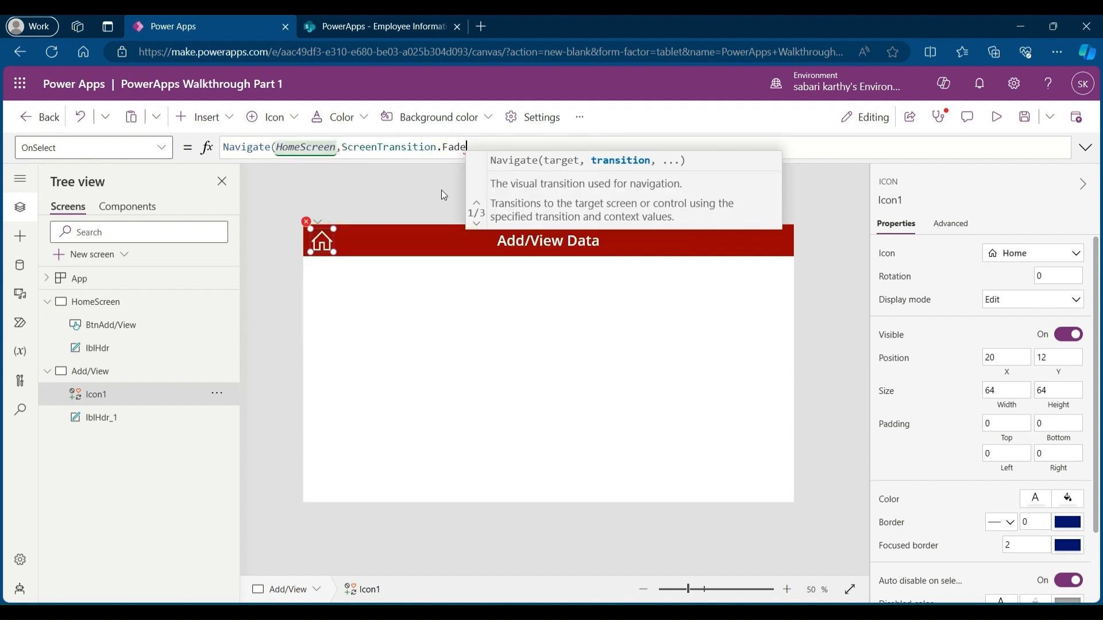
pyautogui.write(')')
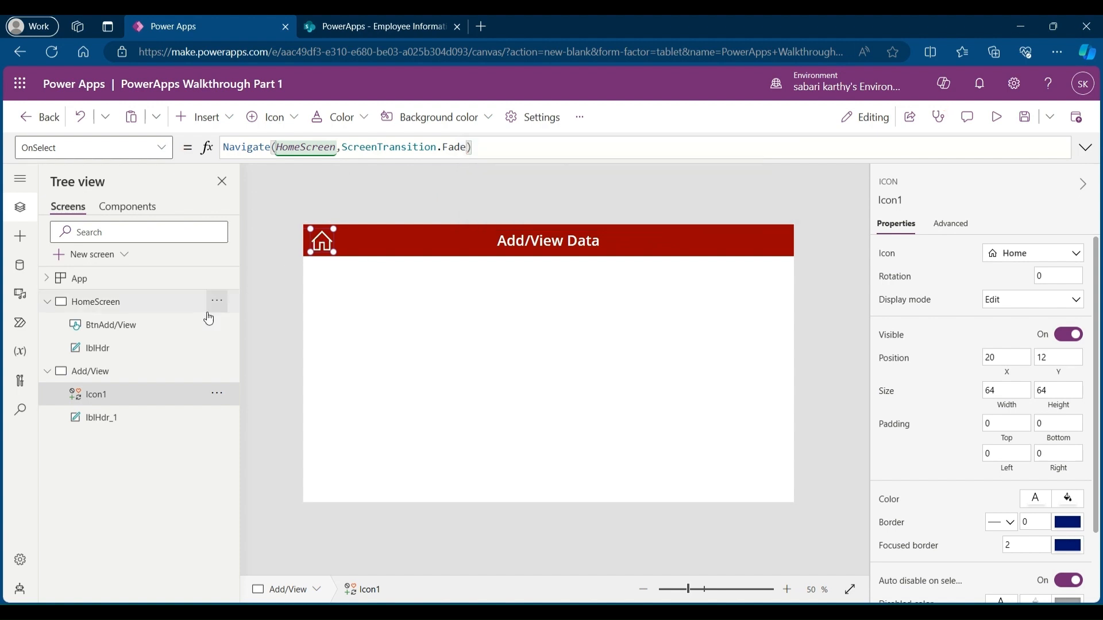
# Step: Rename the icon HomeIcon
pyautogui.doubleClick(105, 396)
pyautogui.write('H')
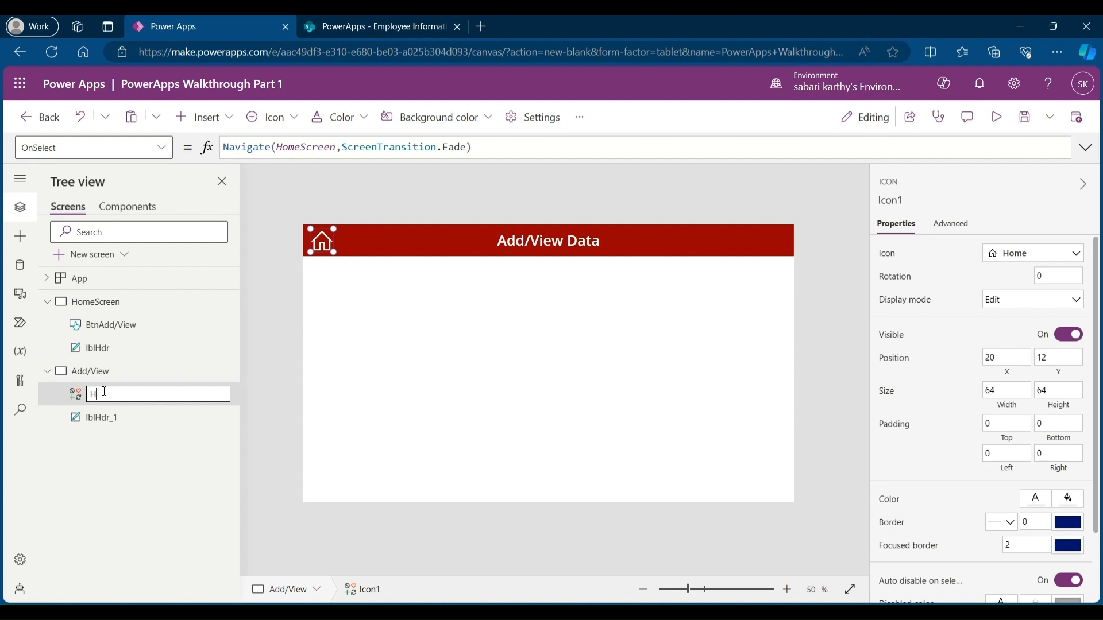
pyautogui.write('omeIcon')
pyautogui.press('Return')
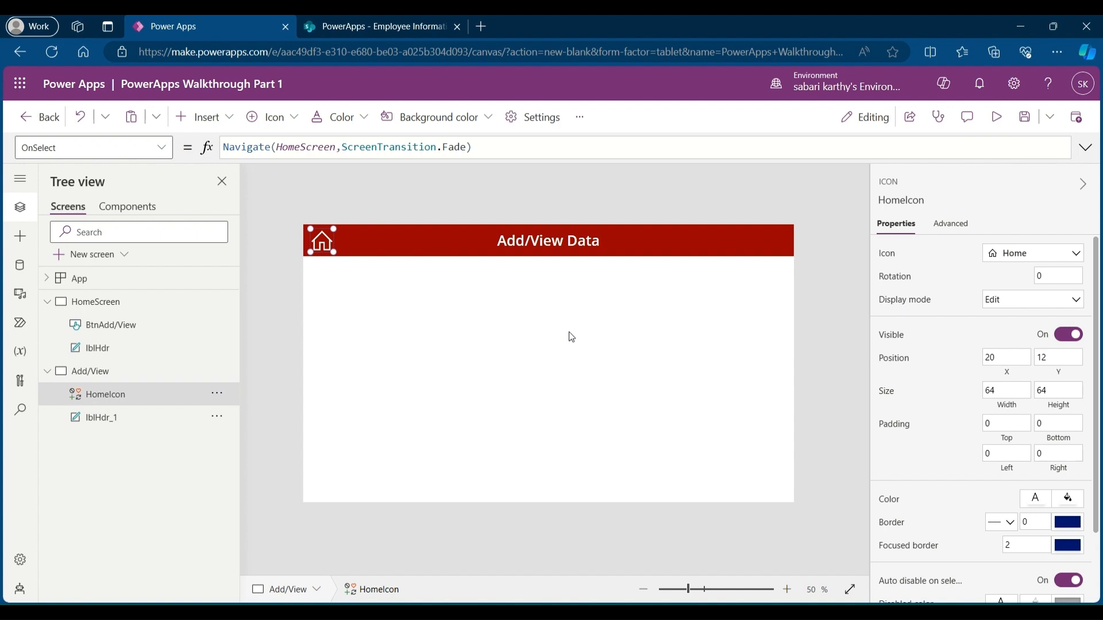
# Step: Test the home icon and Add/View button navigation between the two screens in the editor
pyautogui.press('alt')
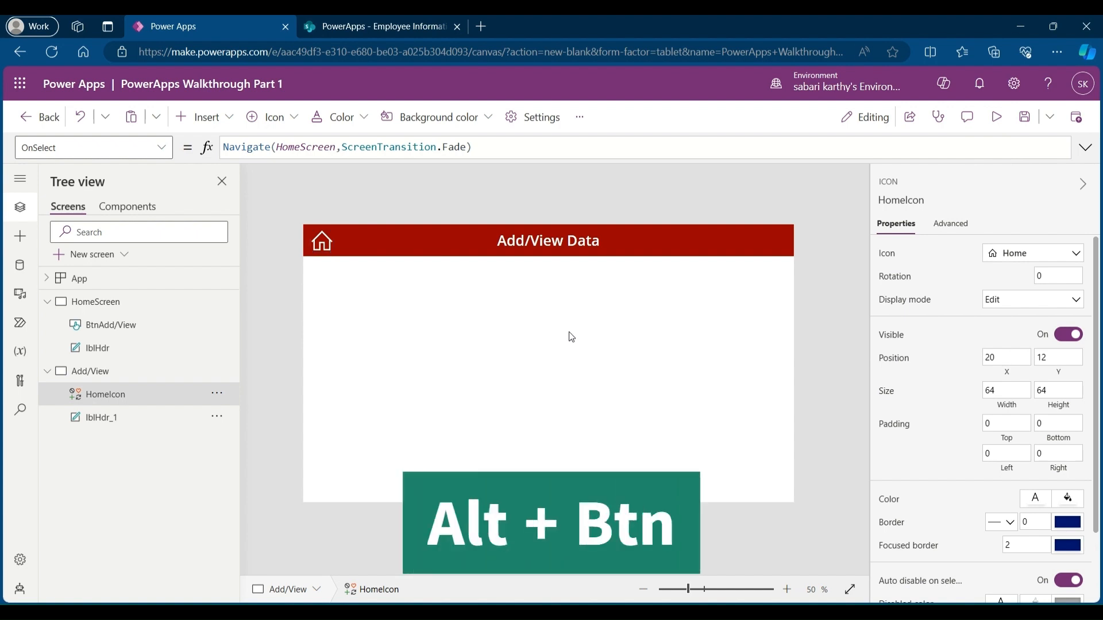
pyautogui.keyDown('alt'); pyautogui.click(323, 245); pyautogui.keyUp('alt')
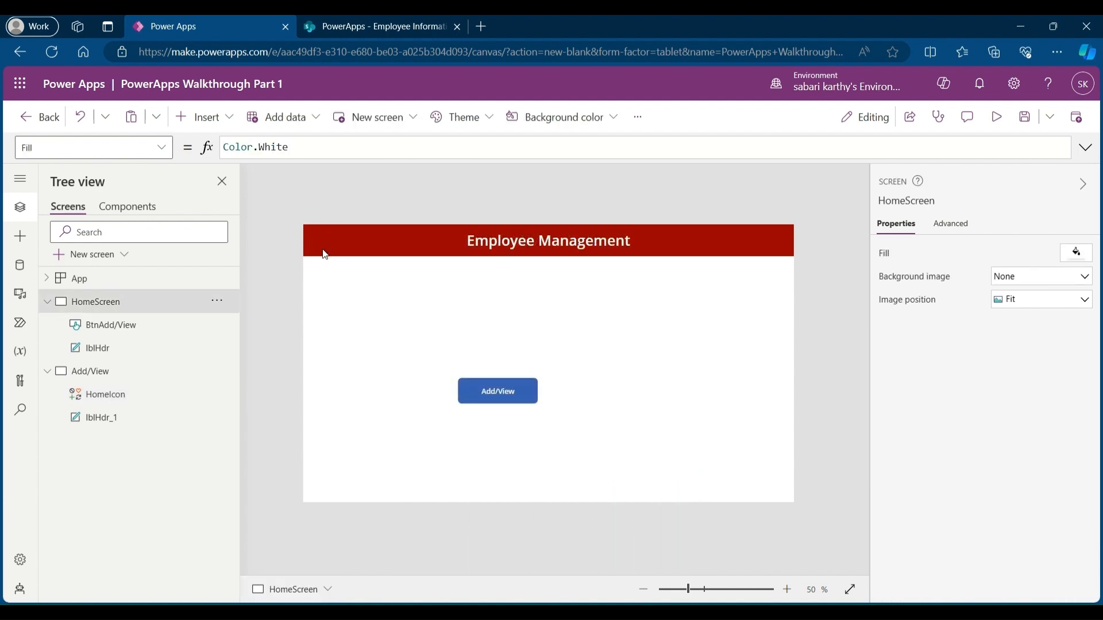
pyautogui.keyDown('alt'); pyautogui.click(513, 402); pyautogui.keyUp('alt')
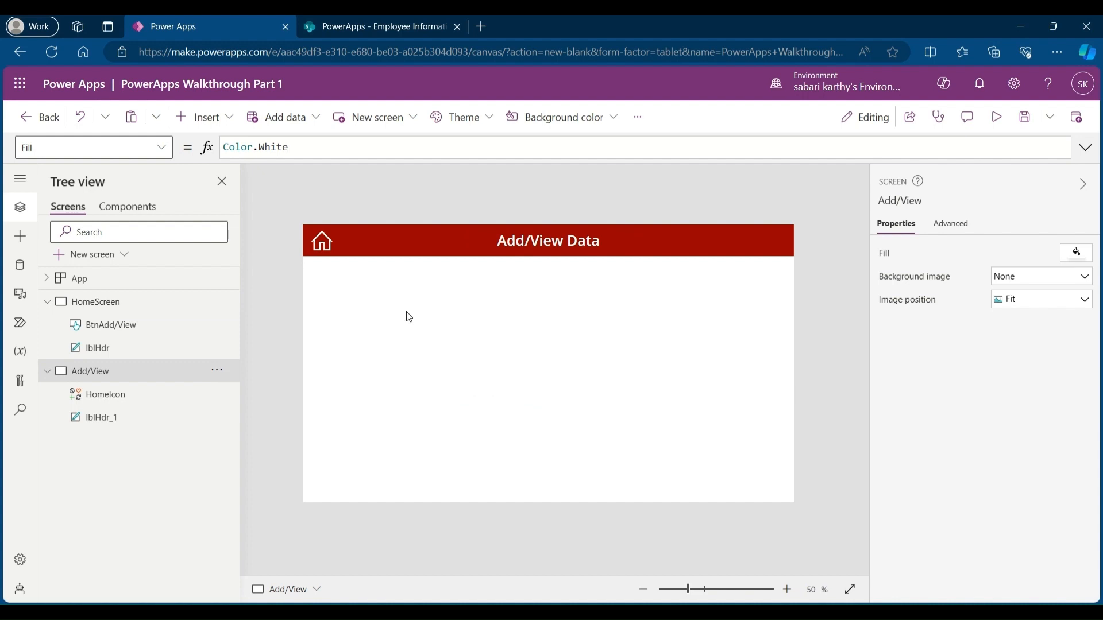
# Step: Review the Employee Information data source connected to the app
pyautogui.click(295, 117)
pyautogui.moveTo(369, 242)
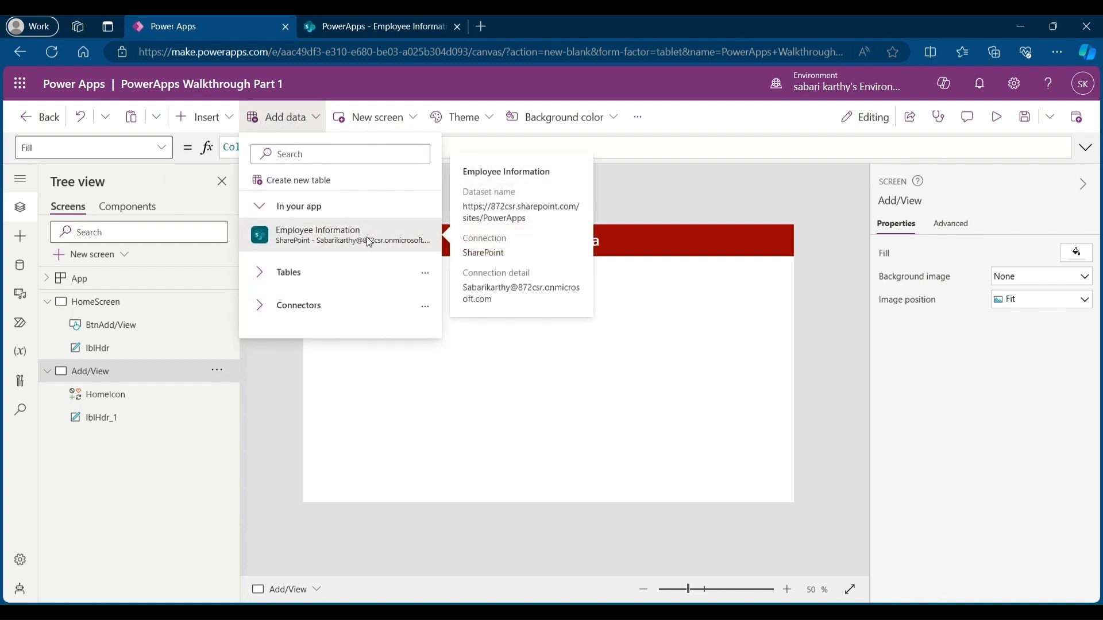
pyautogui.click(443, 411)
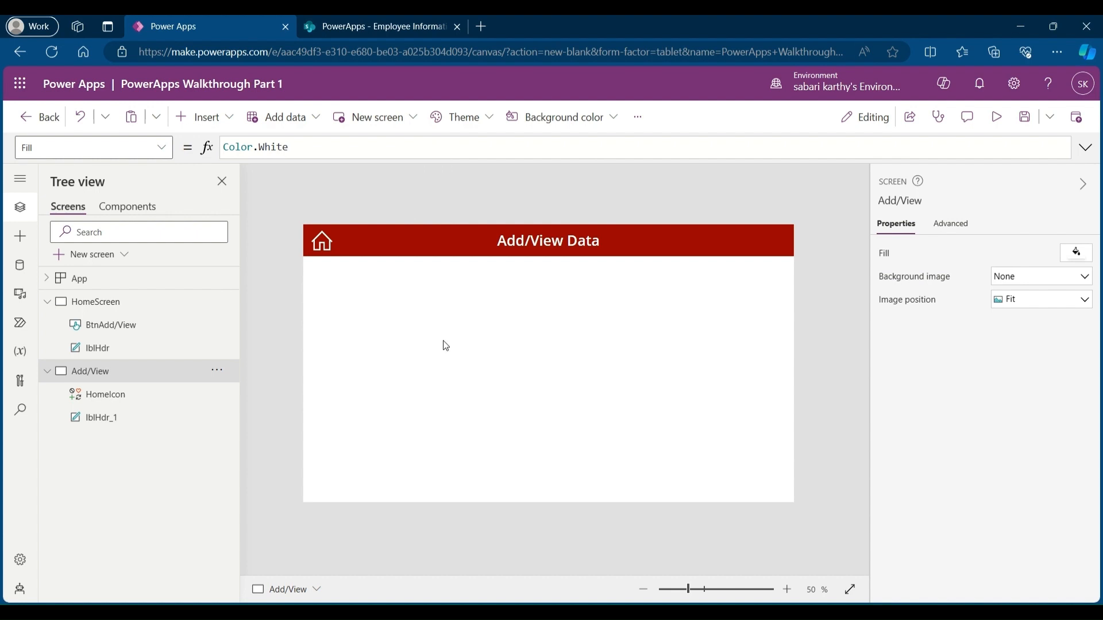
# Step: Insert an edit form on the Add/View screen and move it just below the header
pyautogui.click(212, 118)
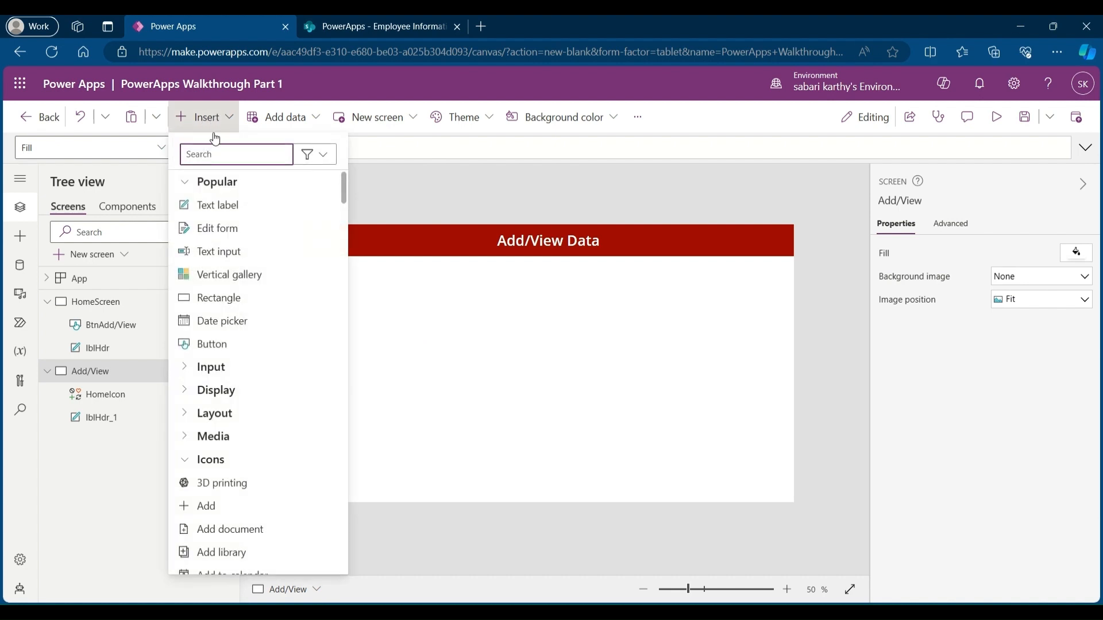
pyautogui.click(233, 232)
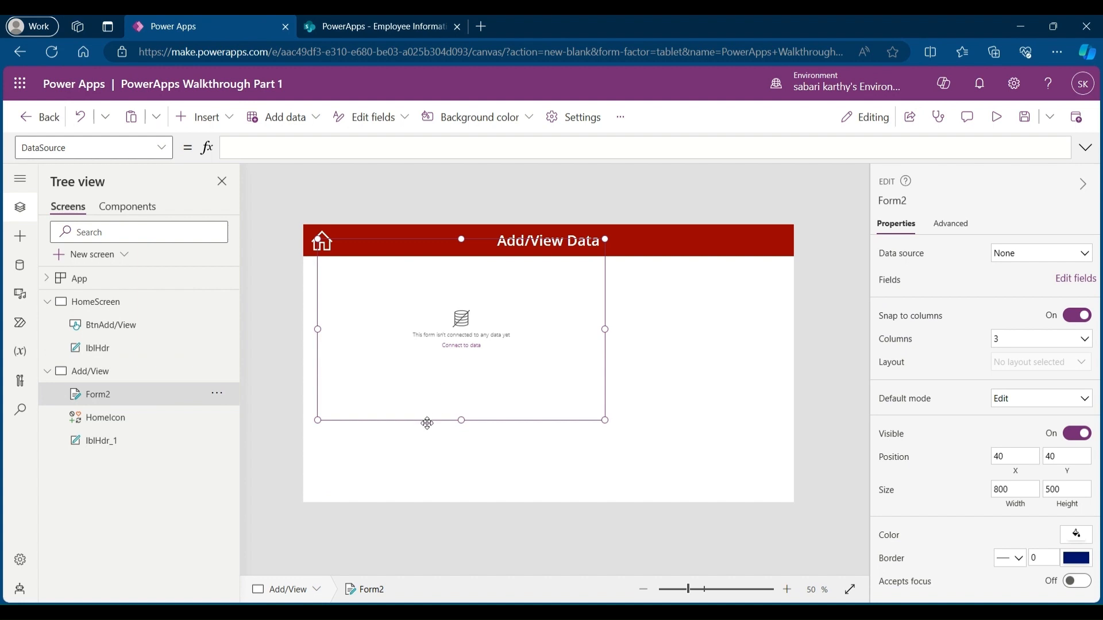
pyautogui.moveTo(426, 422); pyautogui.dragTo(424, 458)
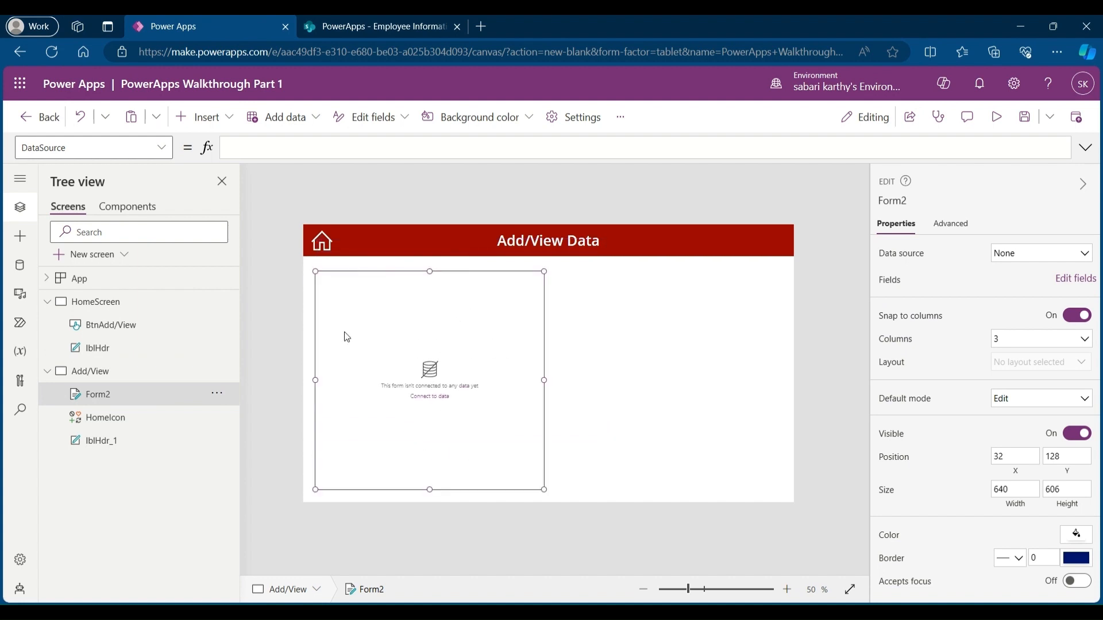
# Step: Rename the form AddForm and connect it to the Employee Information data source
pyautogui.doubleClick(118, 397)
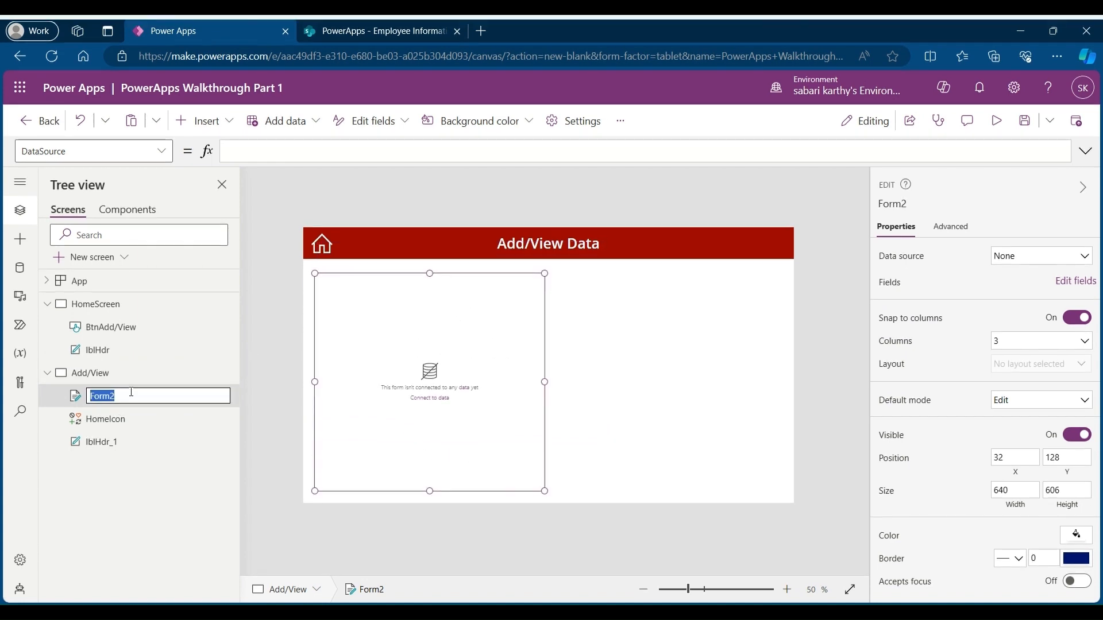
pyautogui.write('AddForm')
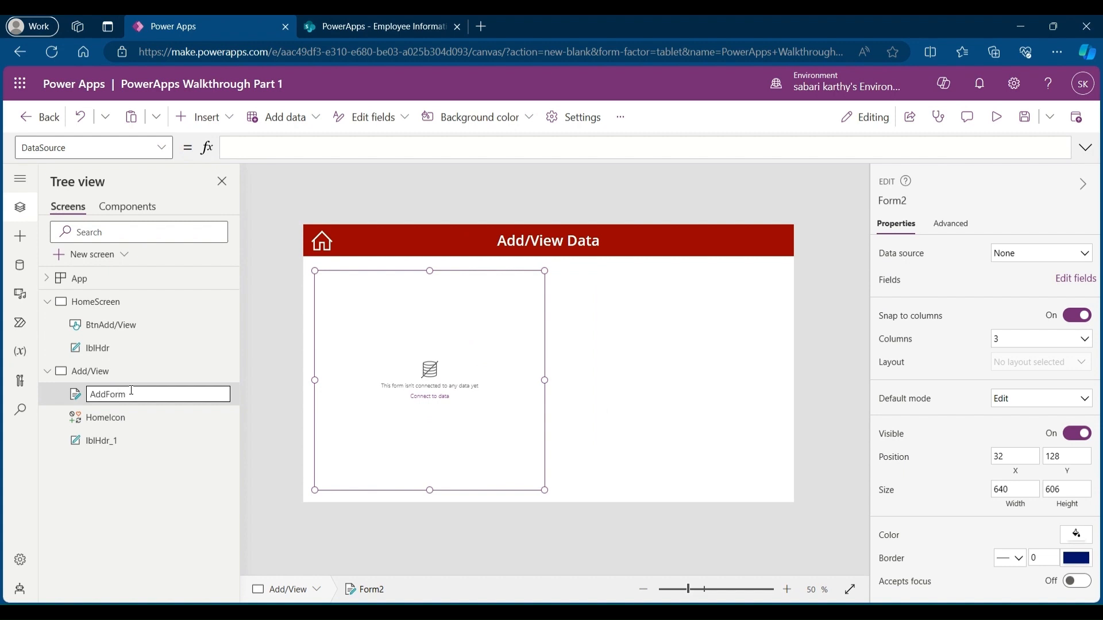
pyautogui.press('Return')
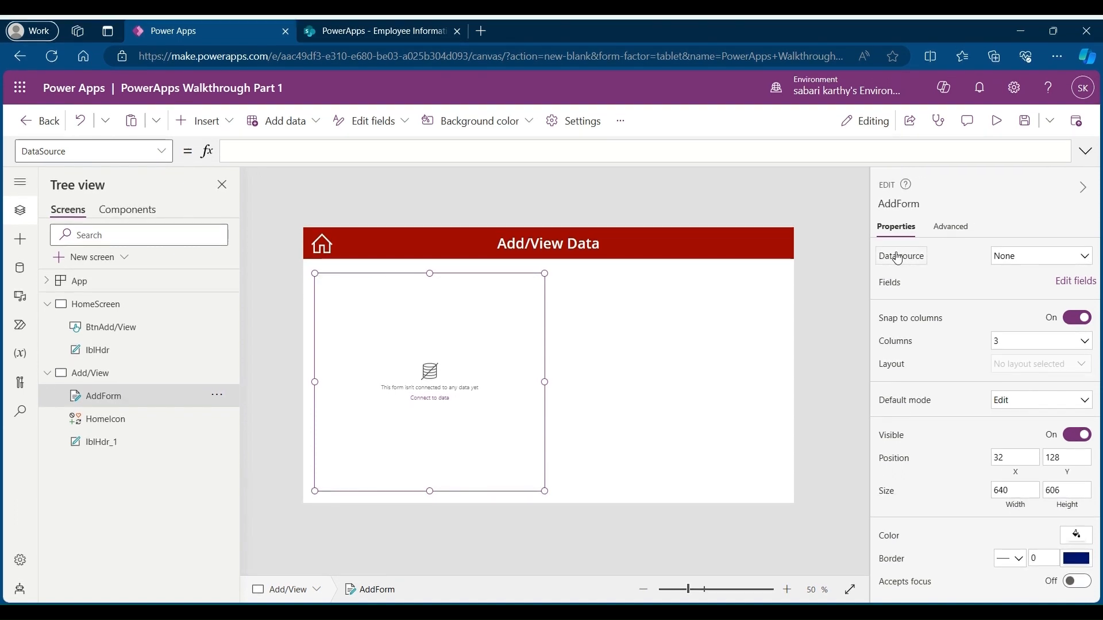
pyautogui.click(1048, 256)
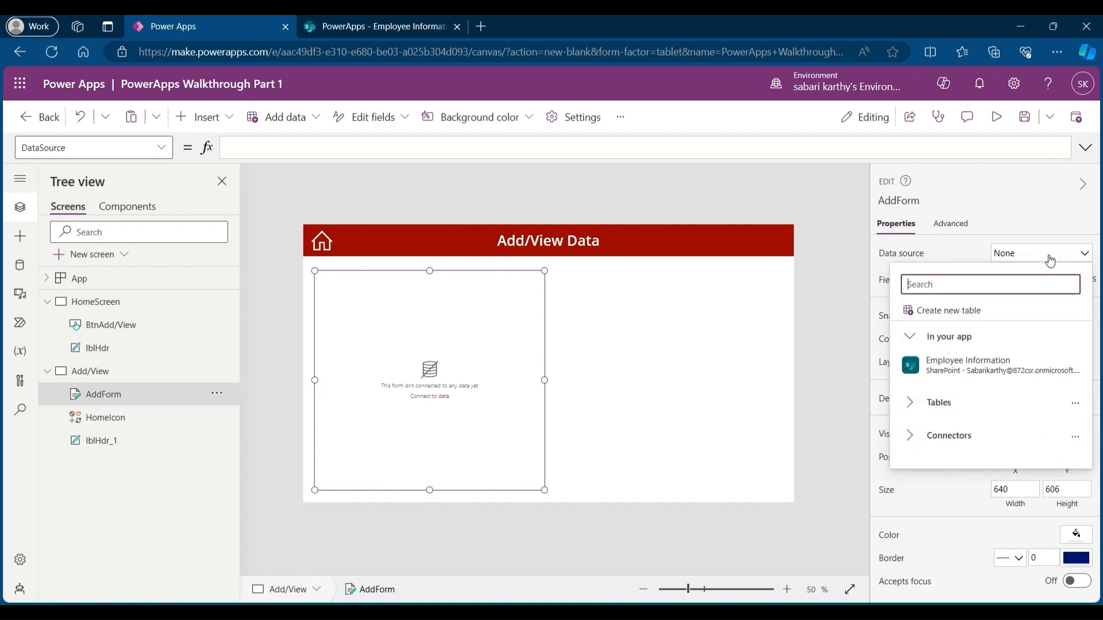
pyautogui.click(967, 365)
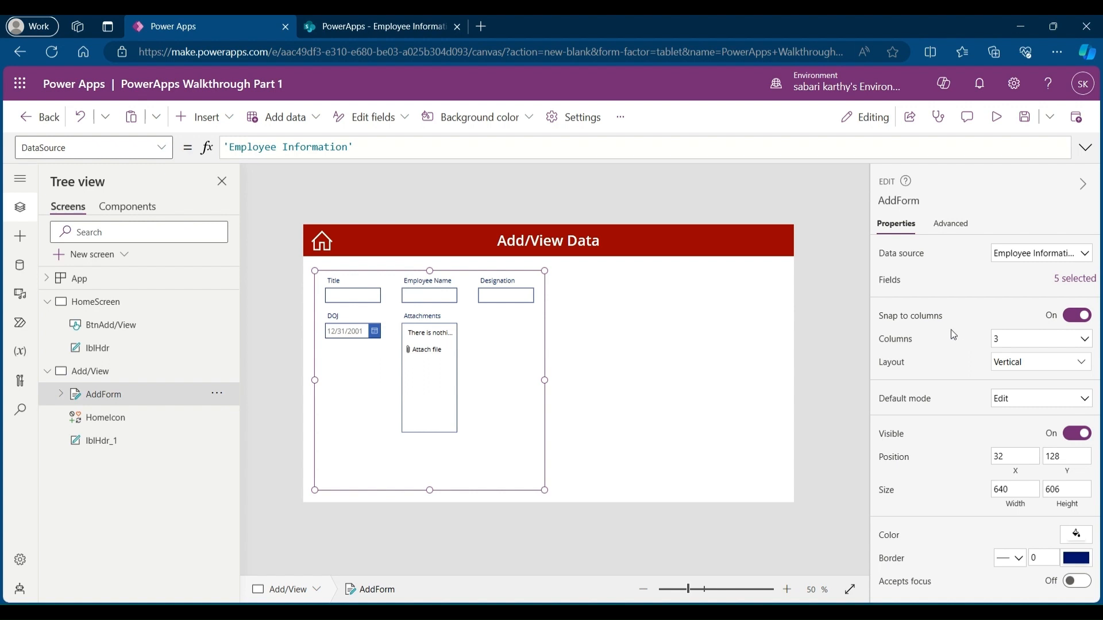
# Step: Delete the Title and Attachments cards from the form
pyautogui.click(352, 287)
pyautogui.press('Delete')
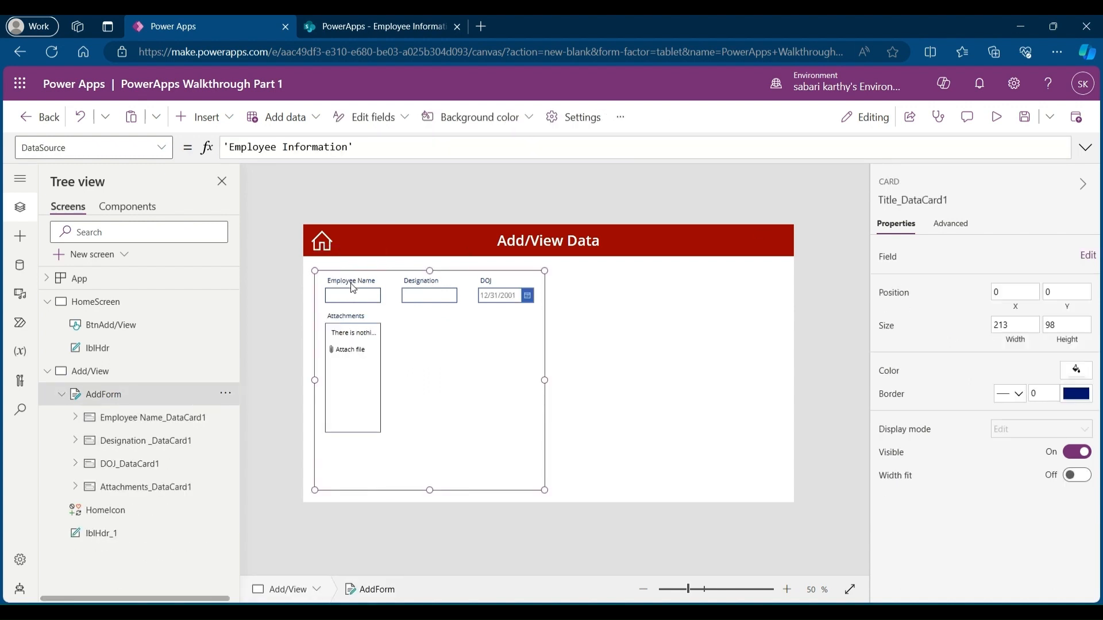
pyautogui.click(352, 345)
pyautogui.press('Delete')
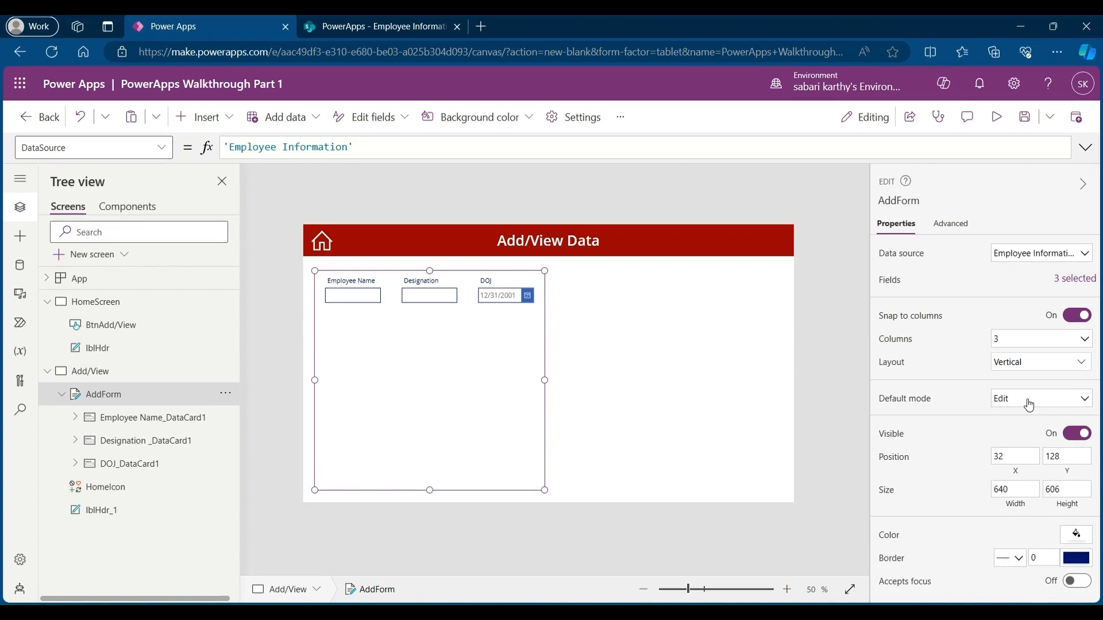
# Step: Set the form's default mode to New and its border thickness to 1
pyautogui.click(1026, 401)
pyautogui.click(1023, 432)
pyautogui.click(1034, 558)
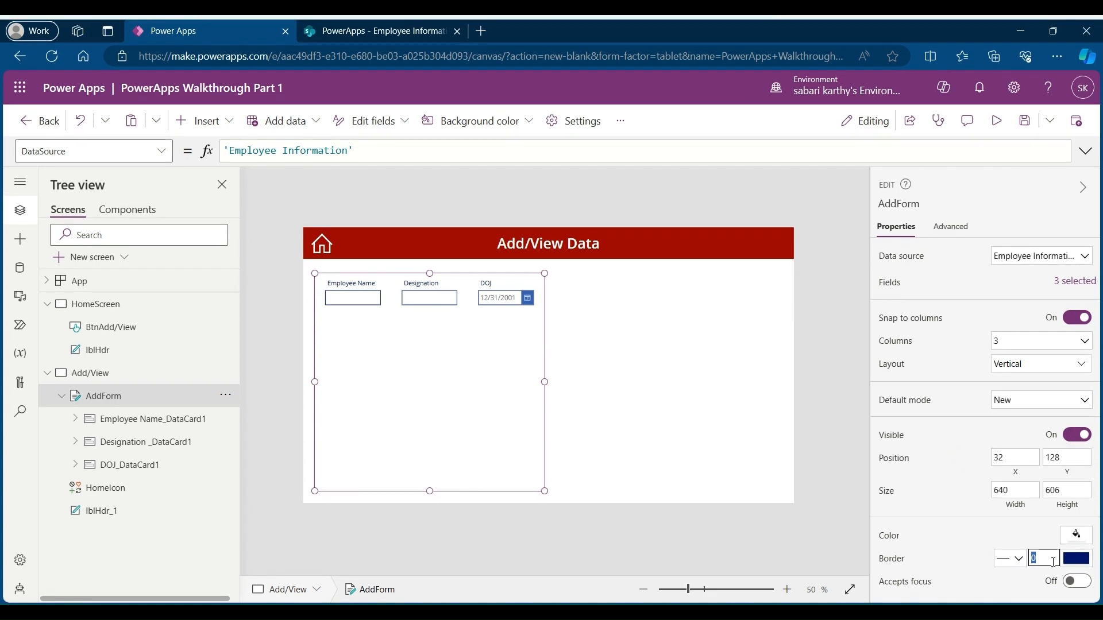
pyautogui.write('1')
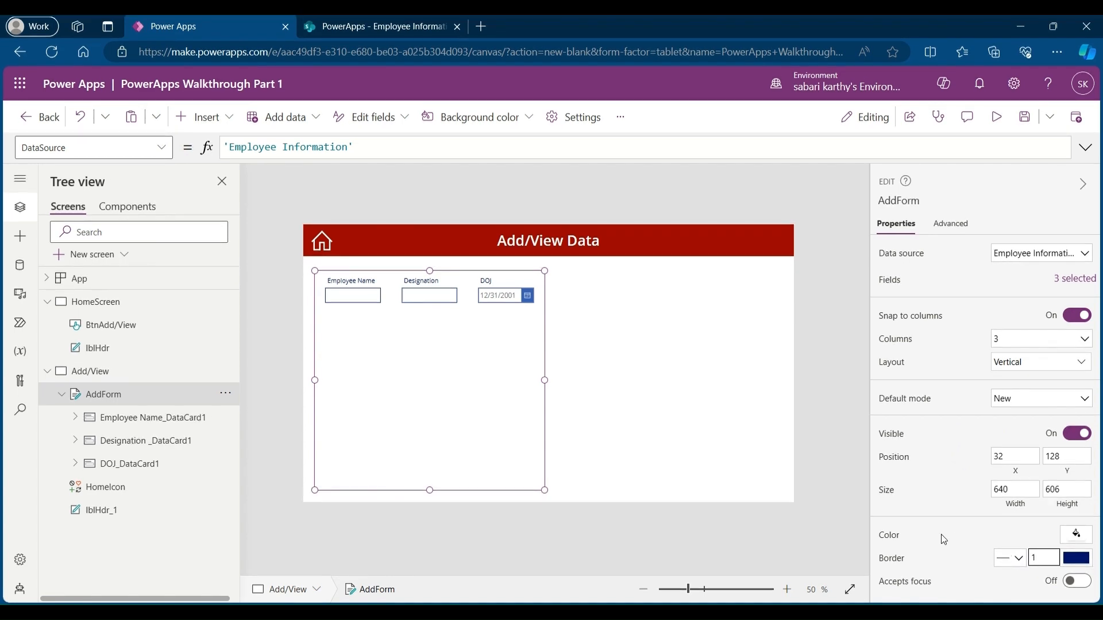
pyautogui.click(699, 423)
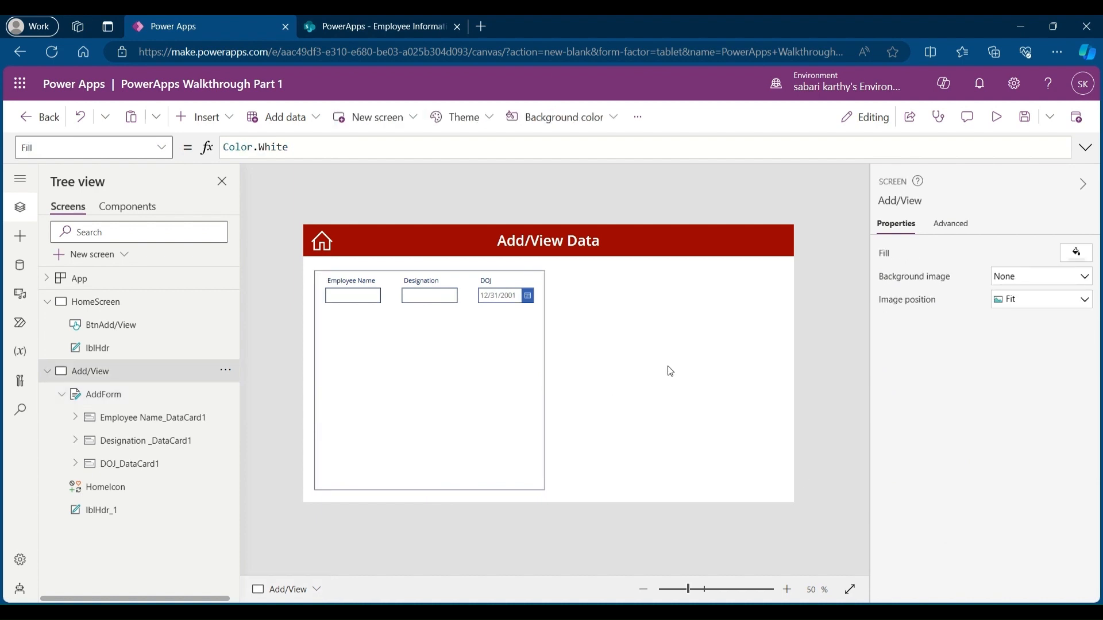
# Step: Insert a button and place it inside the lower part of the form
pyautogui.click(210, 118)
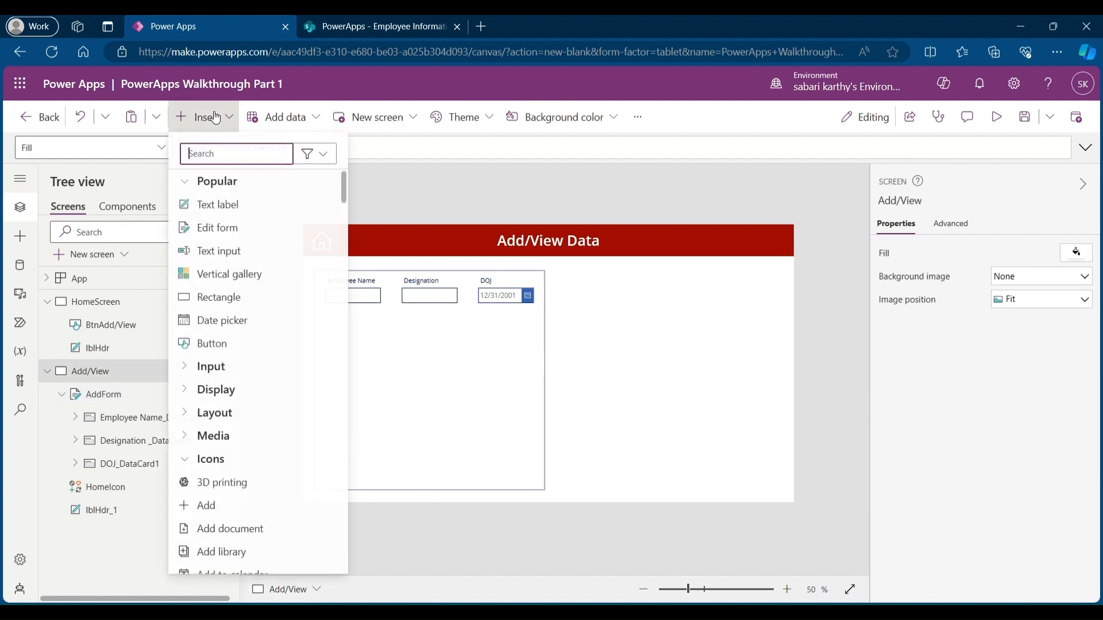
pyautogui.press('Escape')
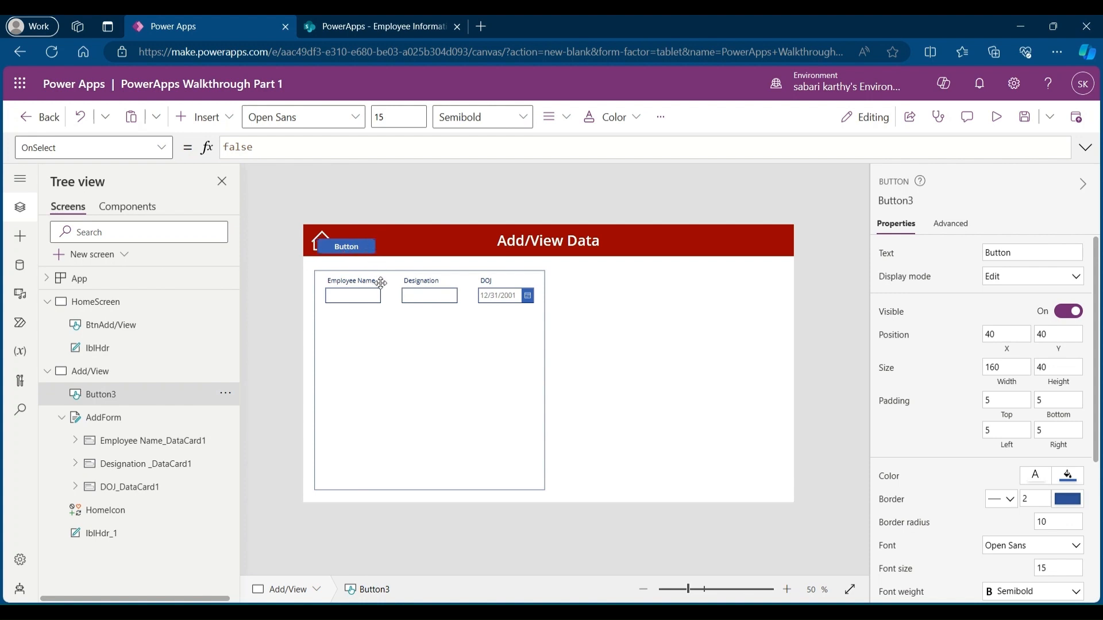
pyautogui.moveTo(359, 244); pyautogui.dragTo(441, 417)
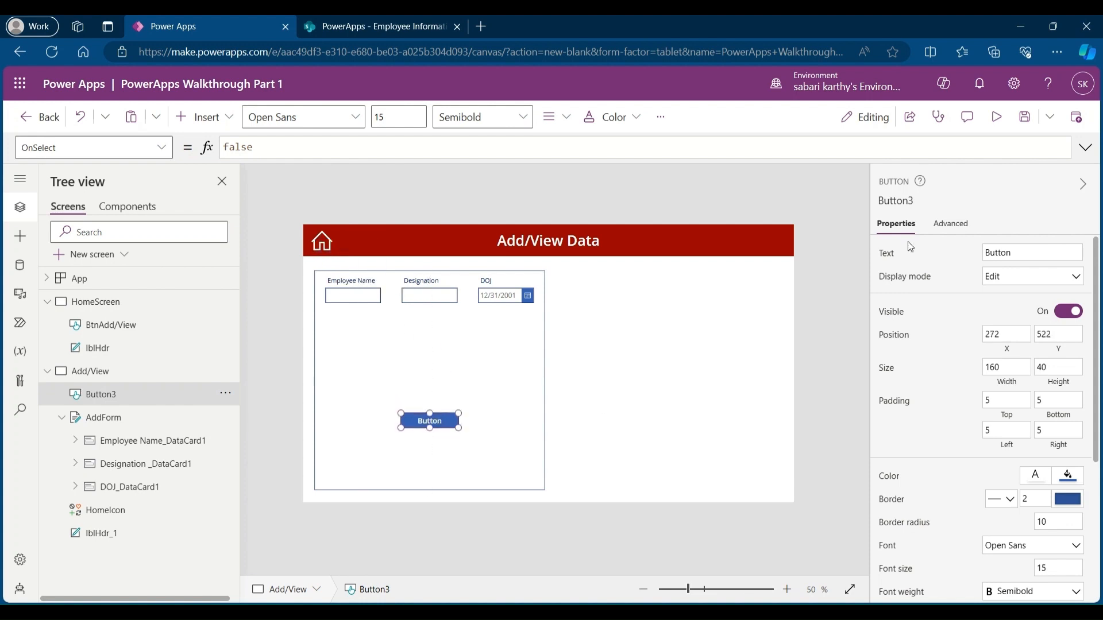
# Step: Set the button's text to SubmitData and nudge it slightly left
pyautogui.doubleClick(1000, 255)
pyautogui.write('SubmitData')
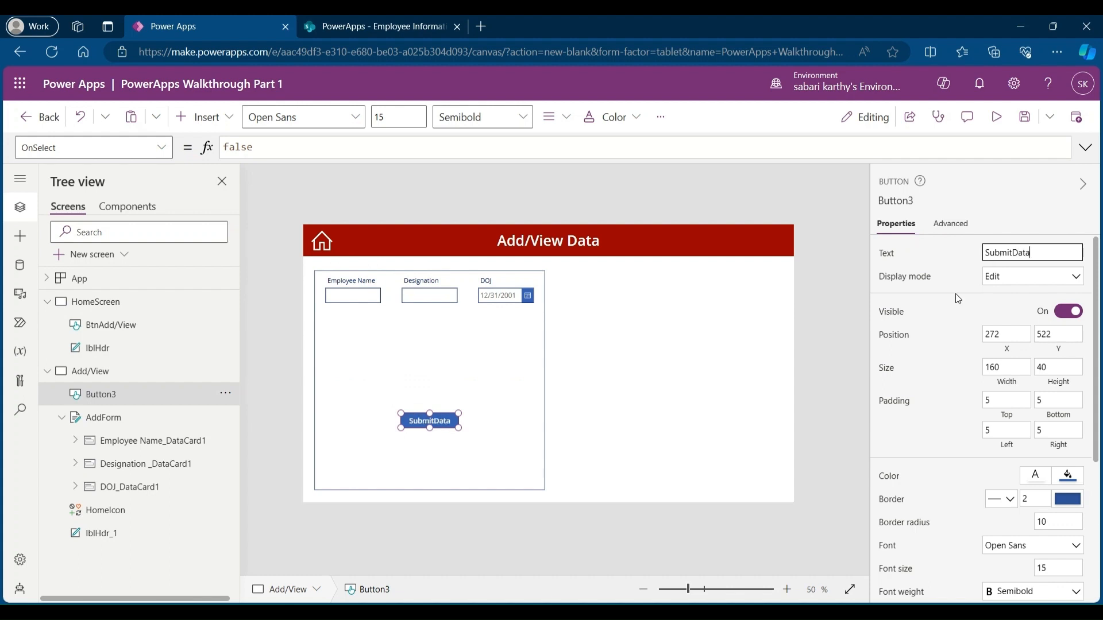
pyautogui.click(669, 390)
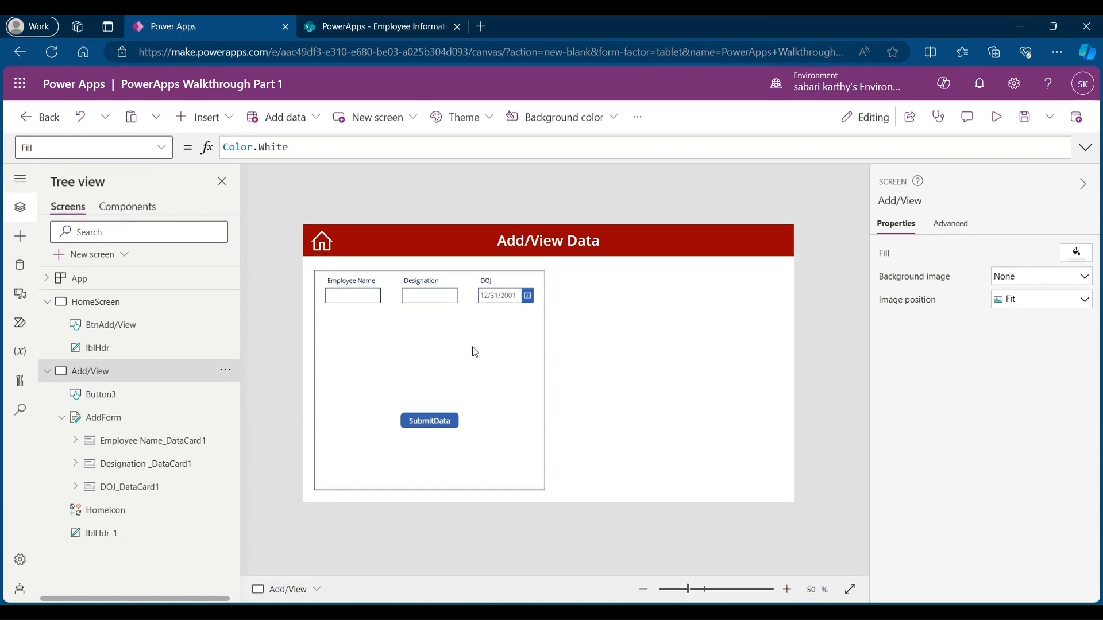
pyautogui.click(433, 421)
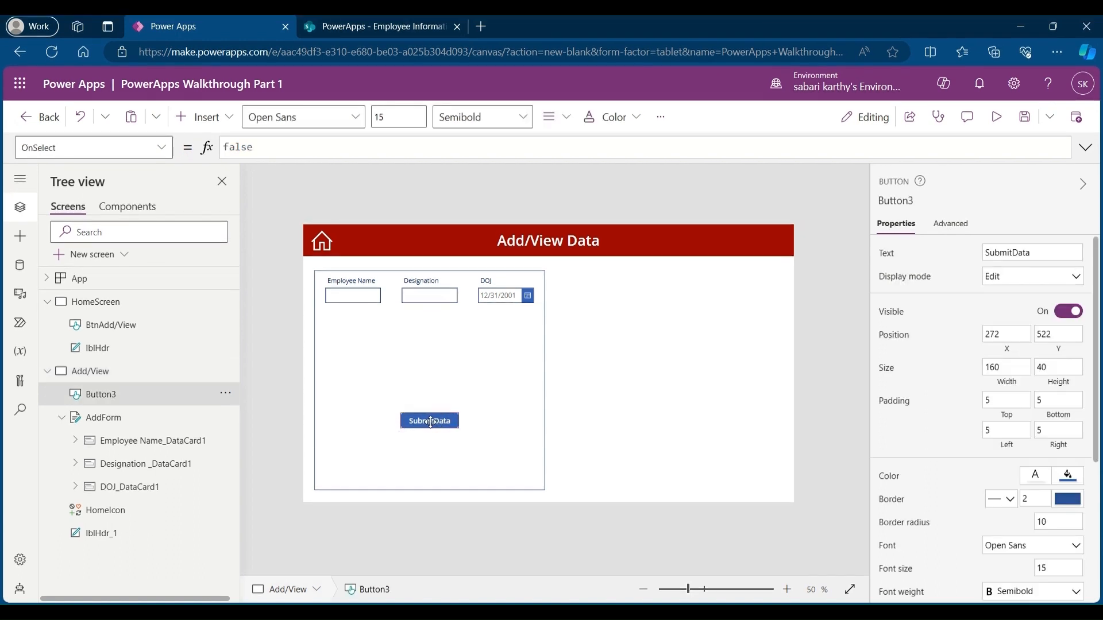
pyautogui.moveTo(434, 421); pyautogui.dragTo(428, 420)
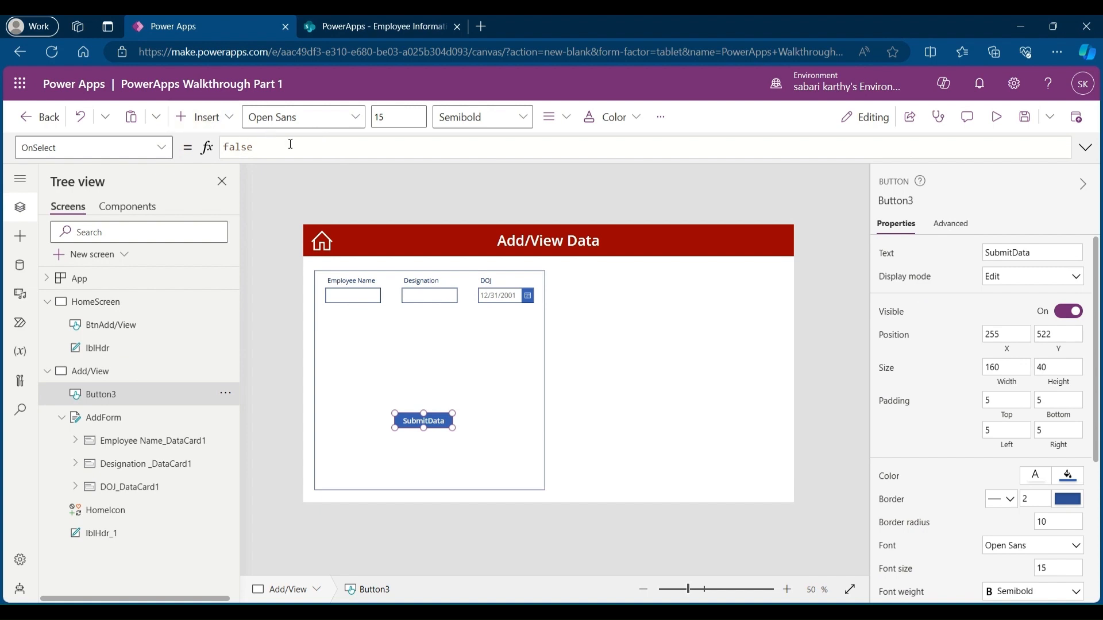
# Step: Set the button's OnSelect formula to SubmitForm(AddForm);NewForm(AddForm)
pyautogui.click(241, 149)
pyautogui.doubleClick(235, 148)
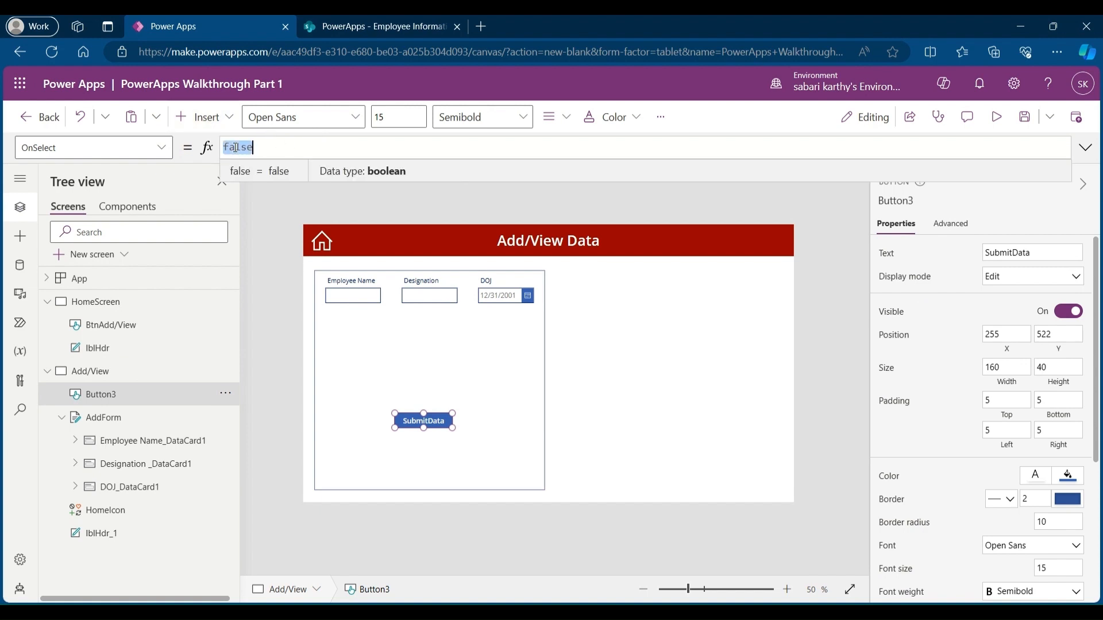
pyautogui.write('Submit')
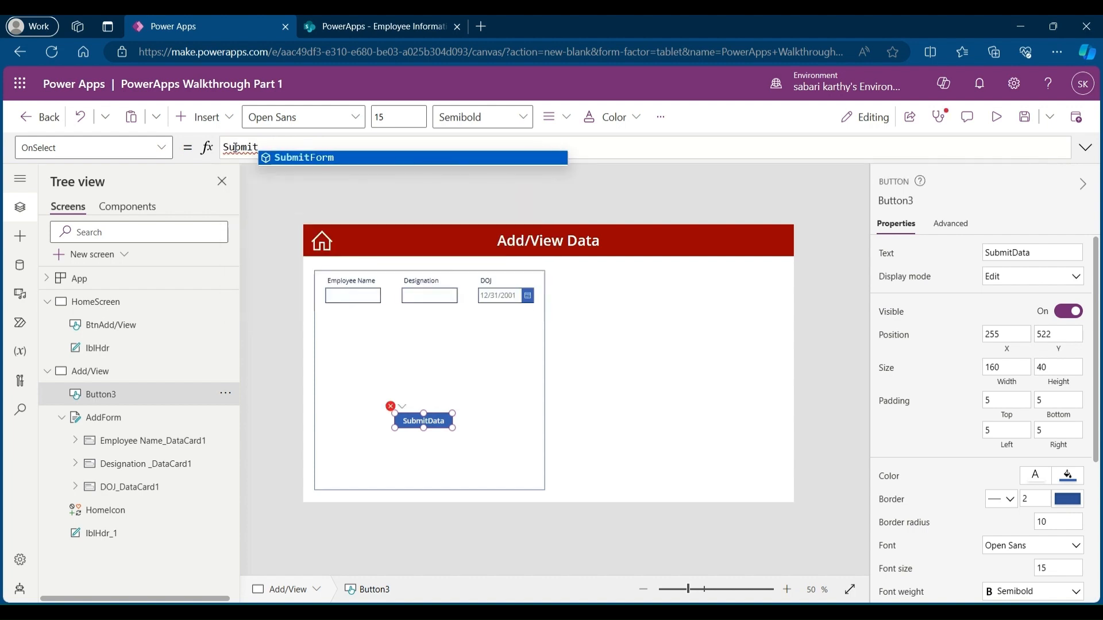
pyautogui.press('Tab')
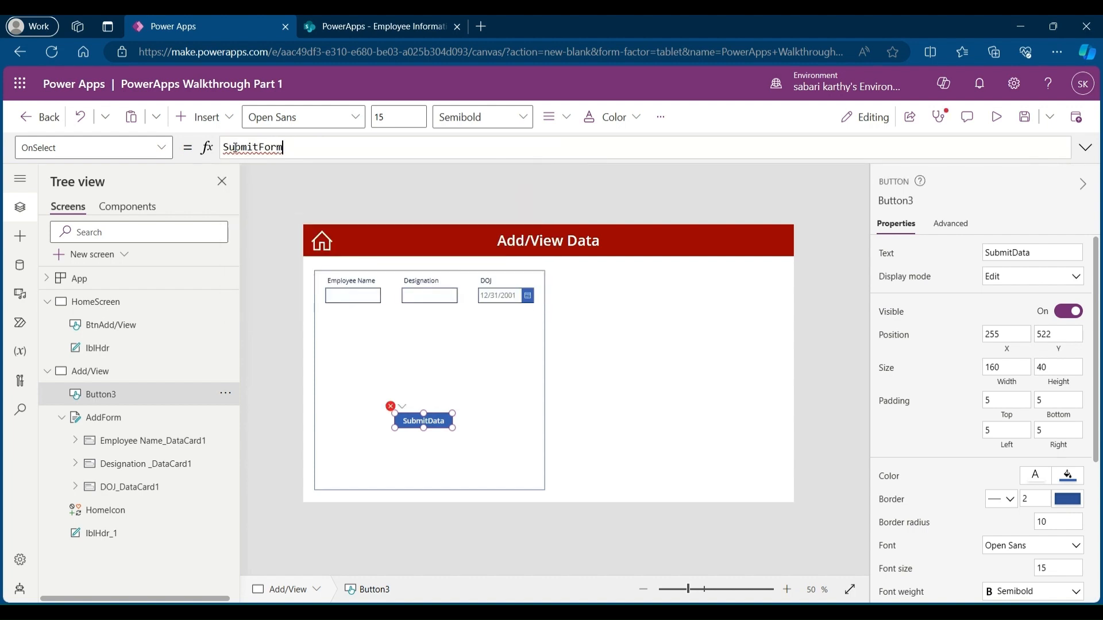
pyautogui.write('(')
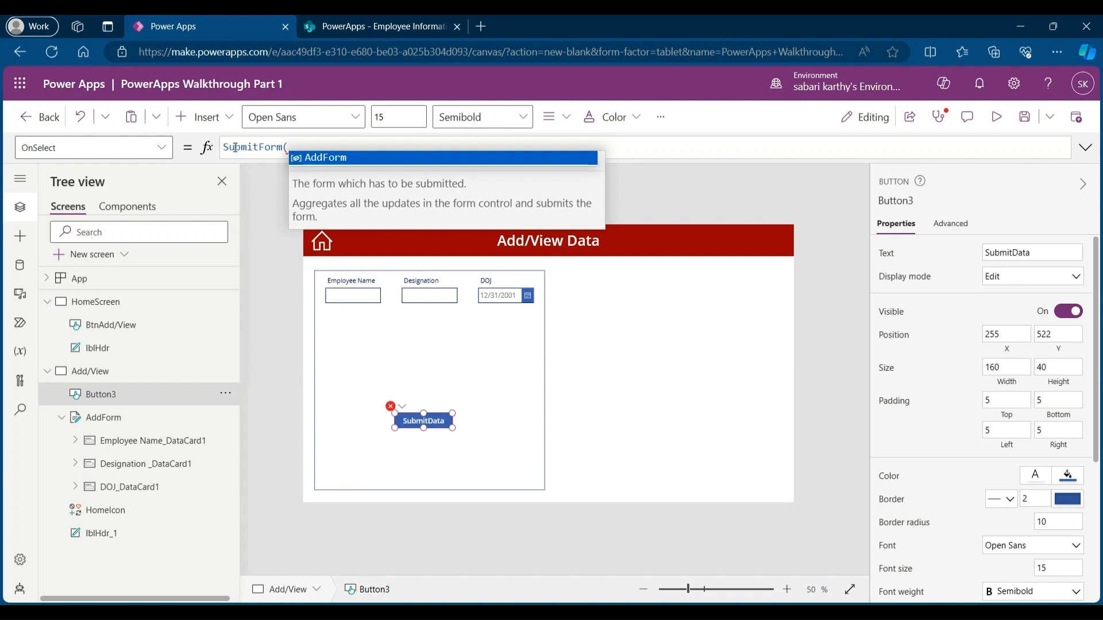
pyautogui.click(335, 163)
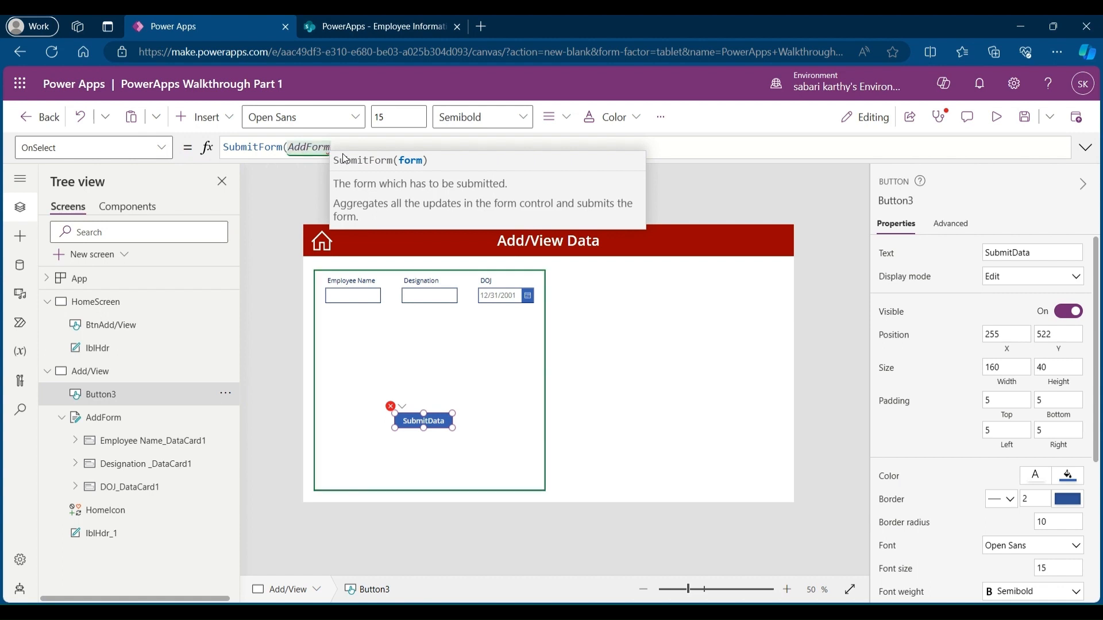
pyautogui.write(')')
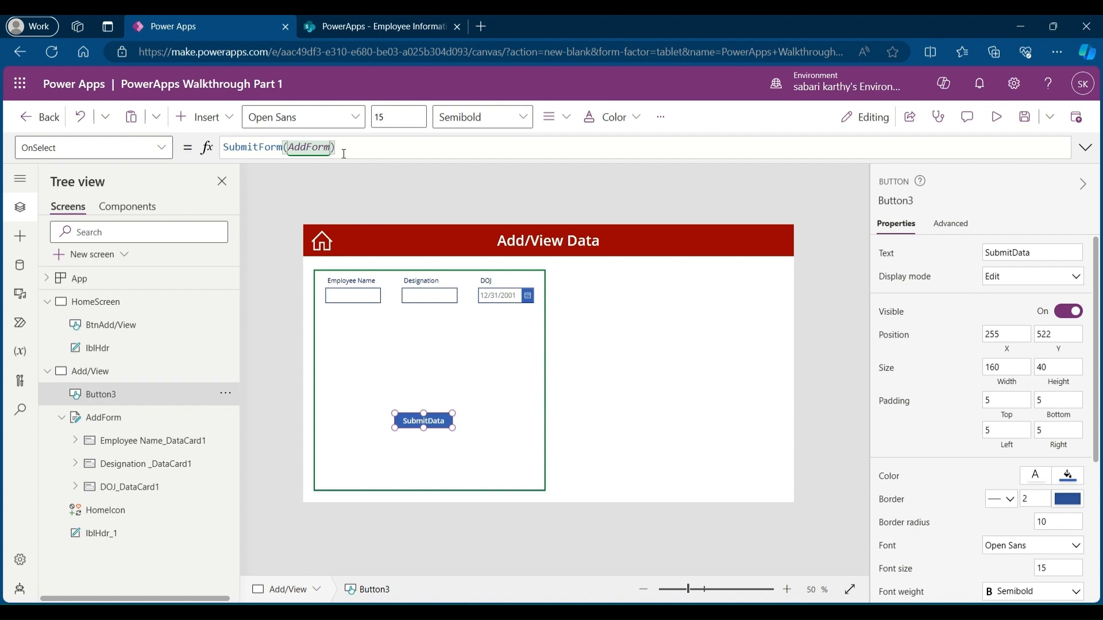
pyautogui.write(';NewForm')
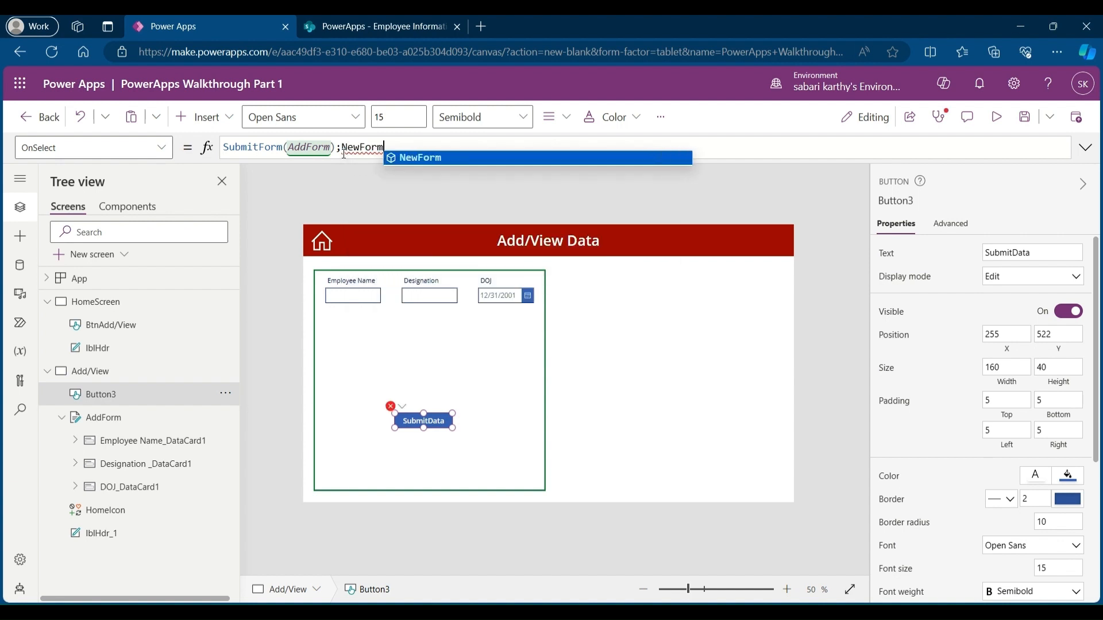
pyautogui.write('(')
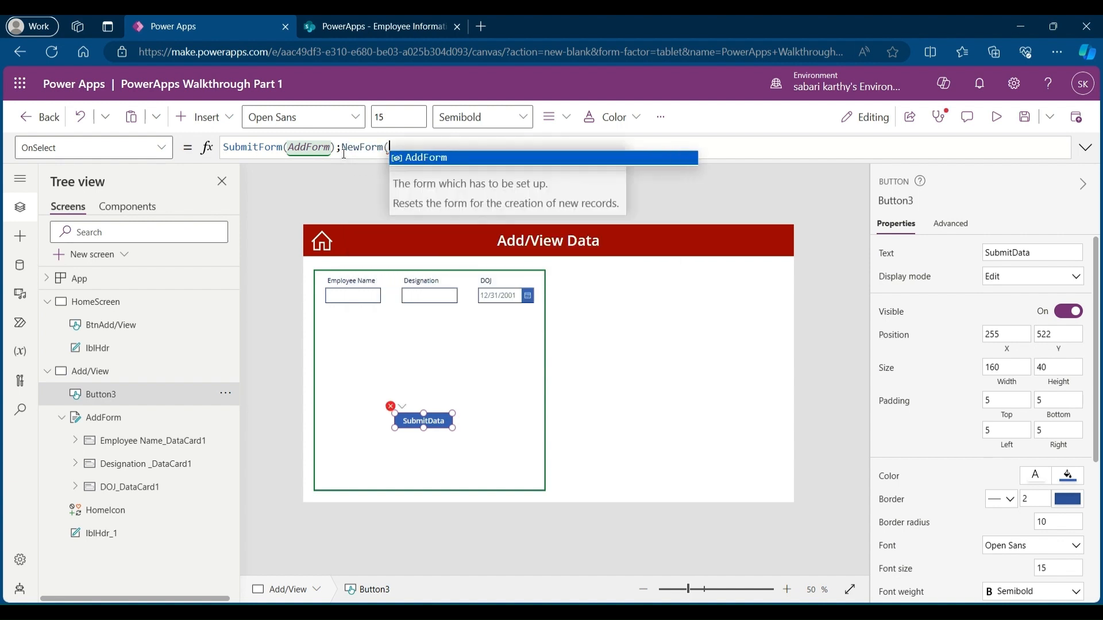
pyautogui.click(441, 159)
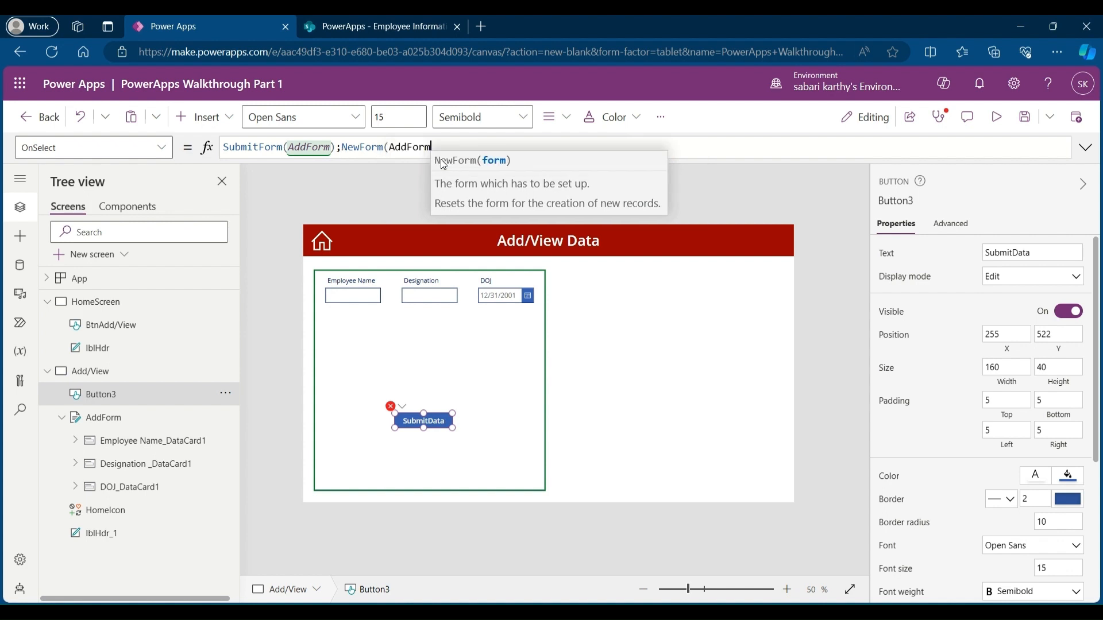
pyautogui.write(')')
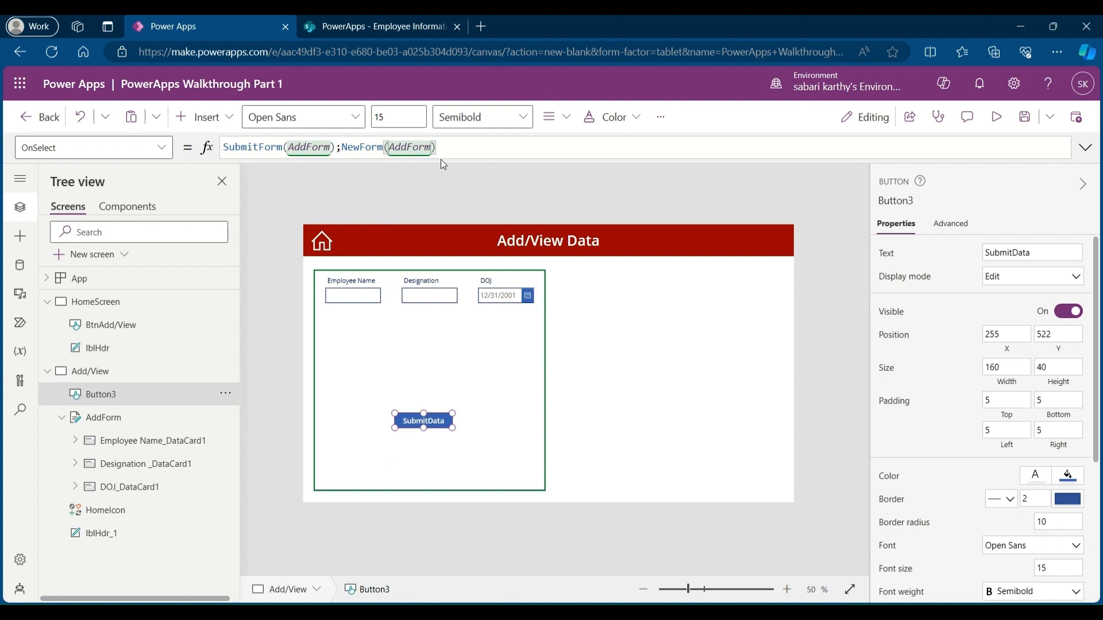
pyautogui.click(670, 389)
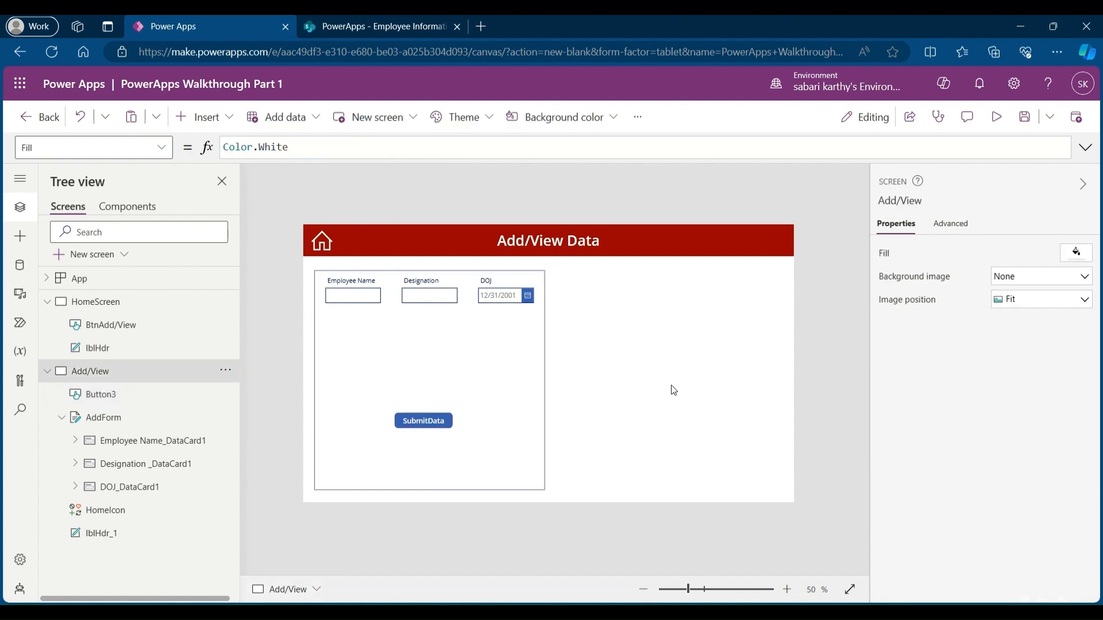
# Step: Preview the app, submit a test record with an employee name, designation Data Analyst and DOJ 1/8/2024, and open the list's tab
pyautogui.click(992, 119)
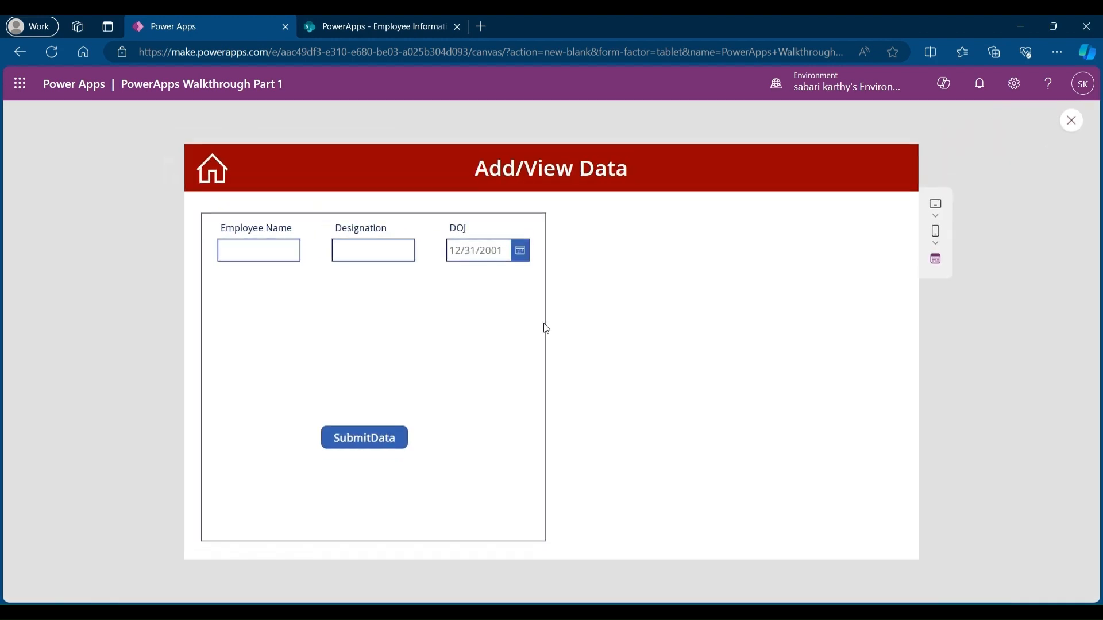
pyautogui.click(241, 247)
pyautogui.write('Sabari')
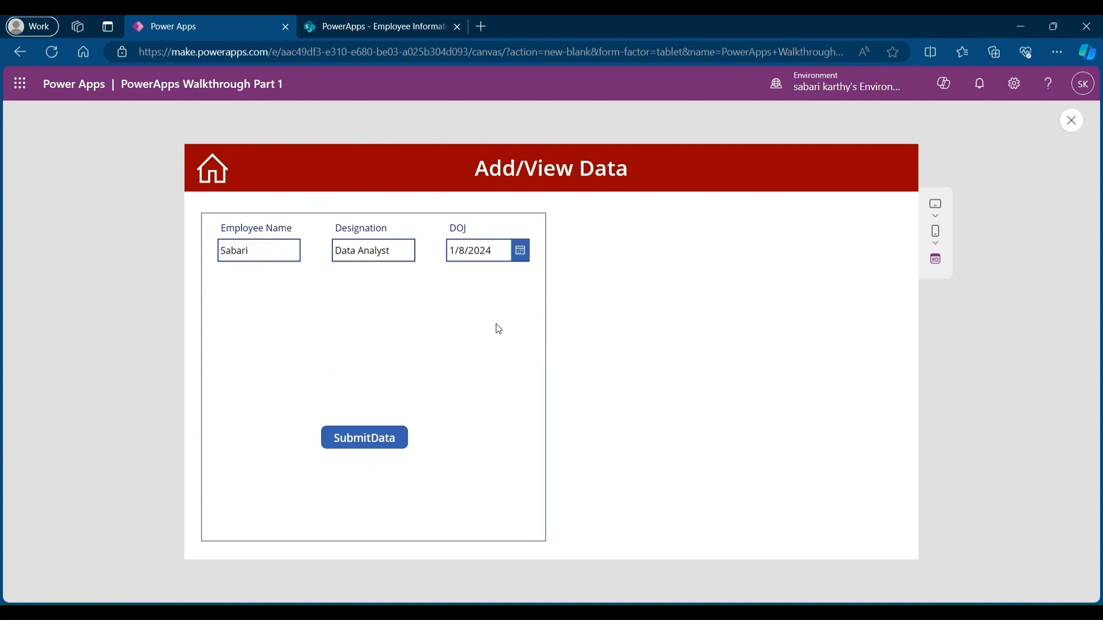
pyautogui.click(389, 448)
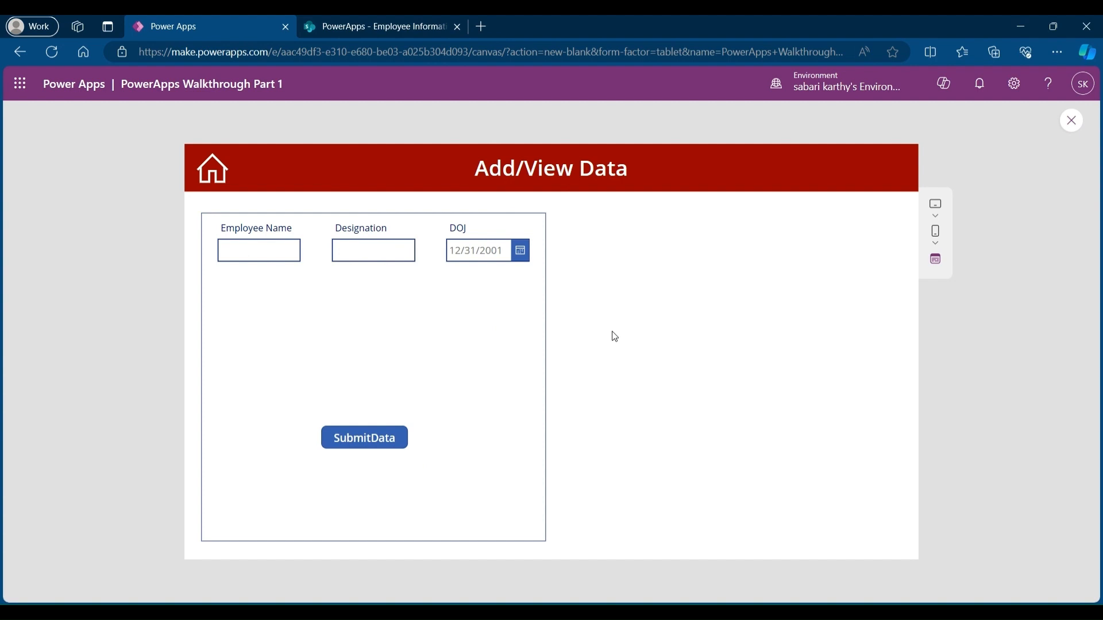
pyautogui.click(372, 29)
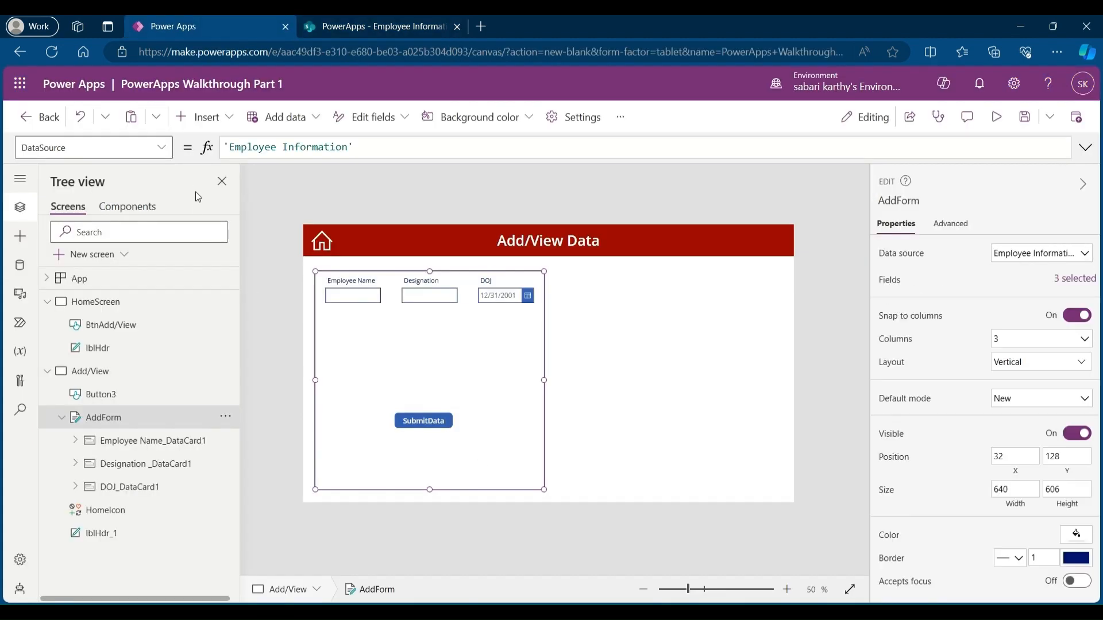
# Step: Set the form's OnSuccess formula to Notify("Data Submitted Sucessfully",NotificationType.Success,100)
pyautogui.click(162, 148)
pyautogui.scroll(-2, 117, 241)
pyautogui.scroll(-1, 118, 242)
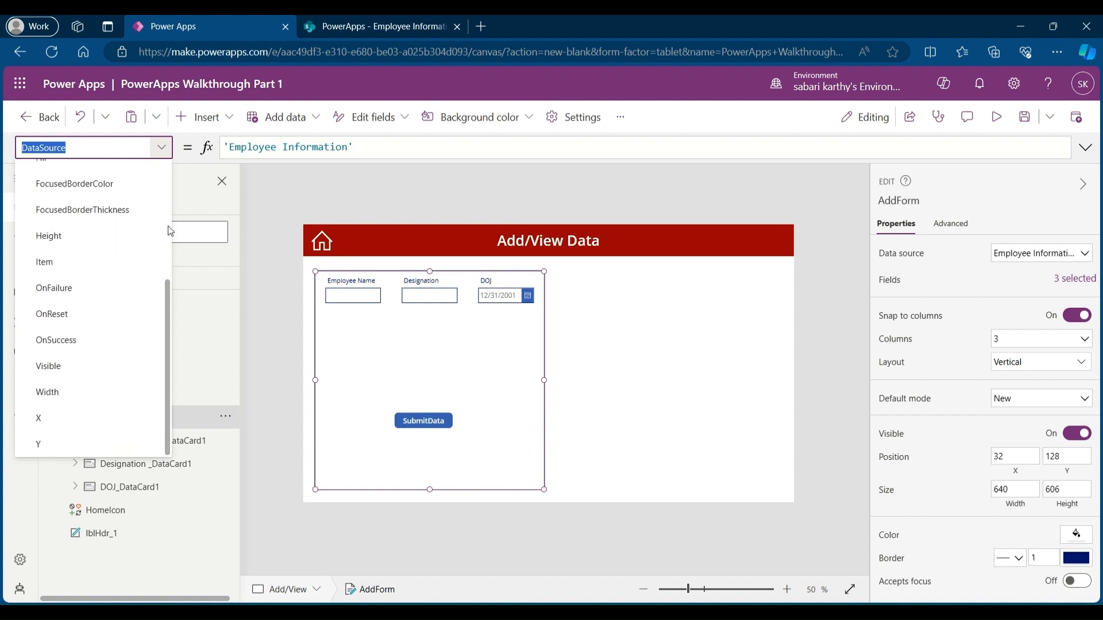
pyautogui.click(101, 341)
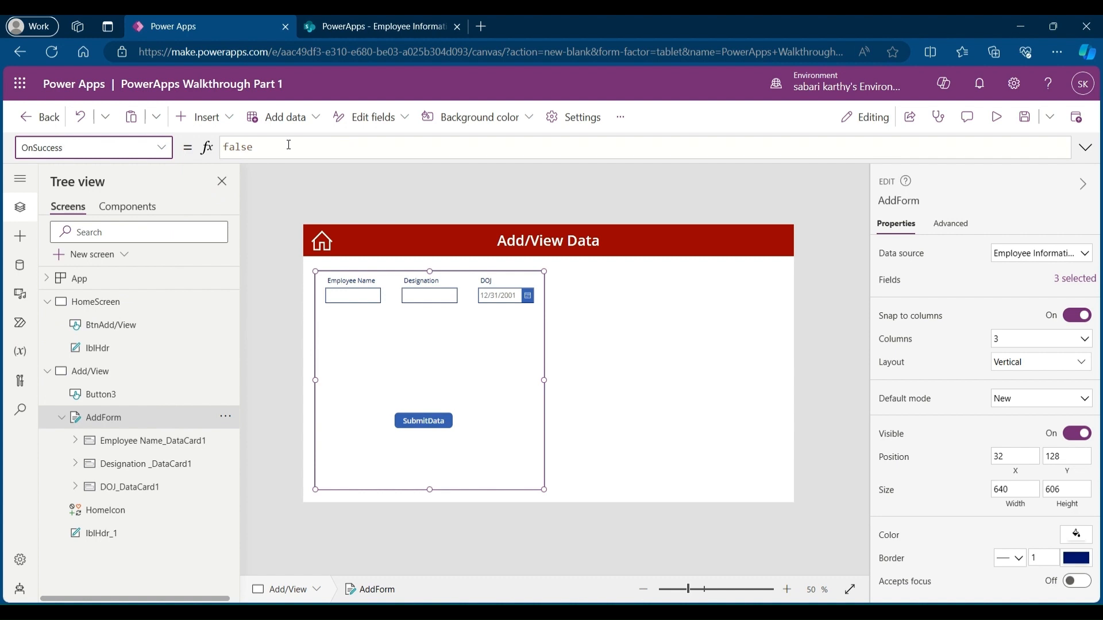
pyautogui.click(307, 141)
pyautogui.press('BackSpace')
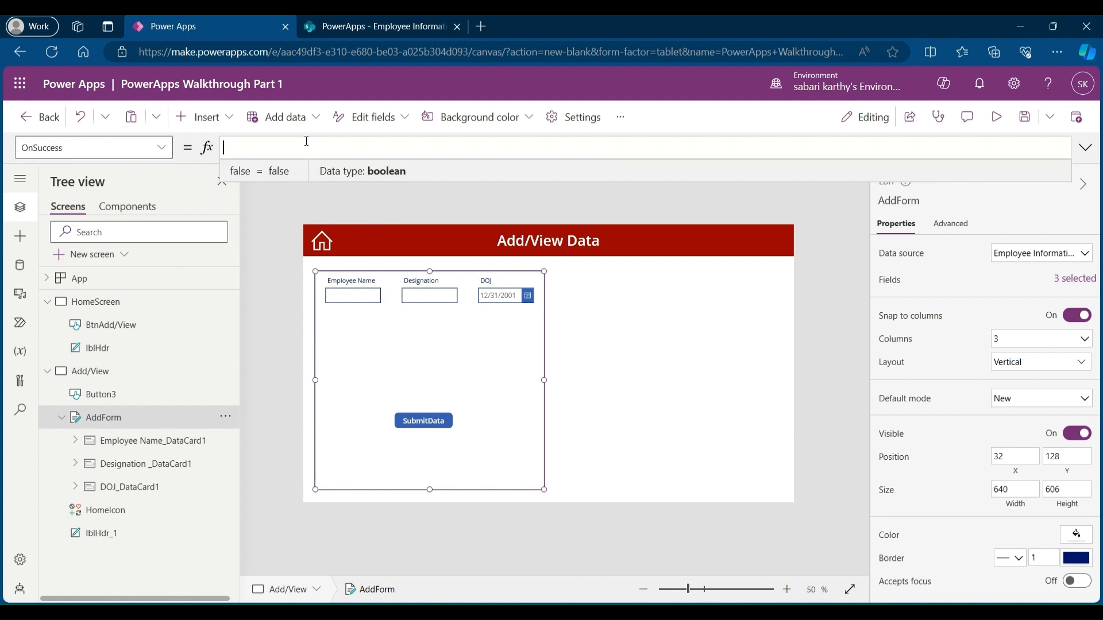
pyautogui.write('Notify')
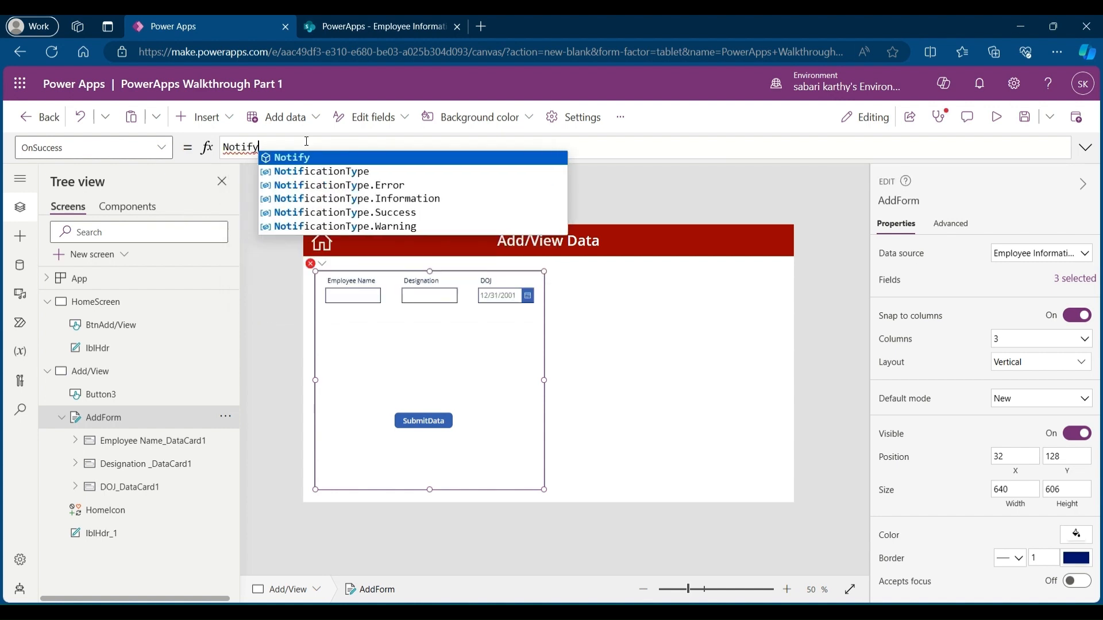
pyautogui.write('(')
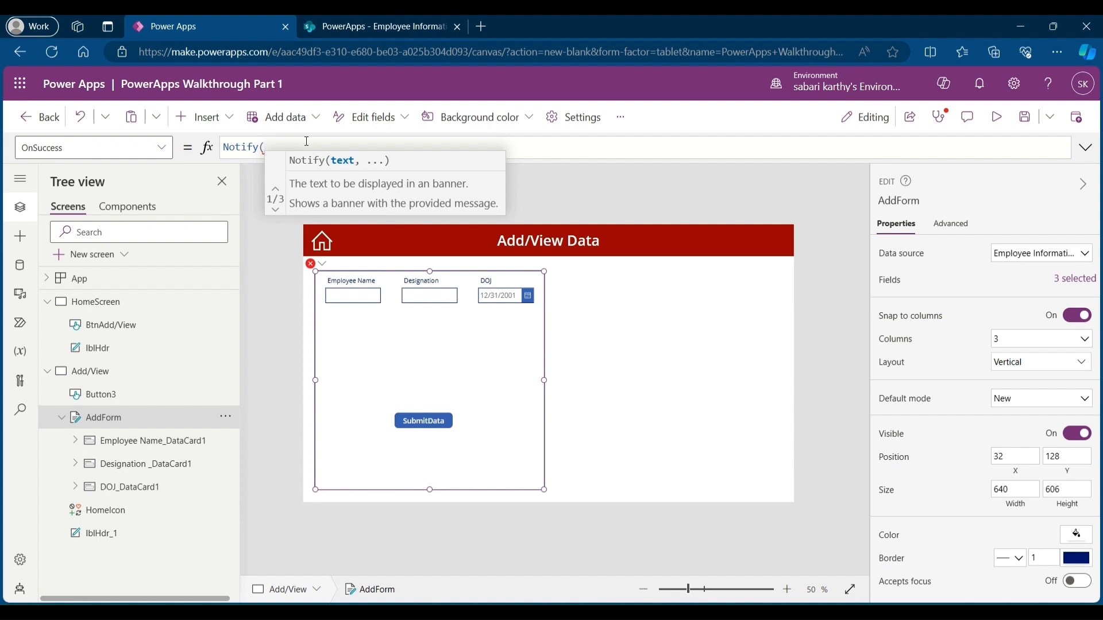
pyautogui.write('"')
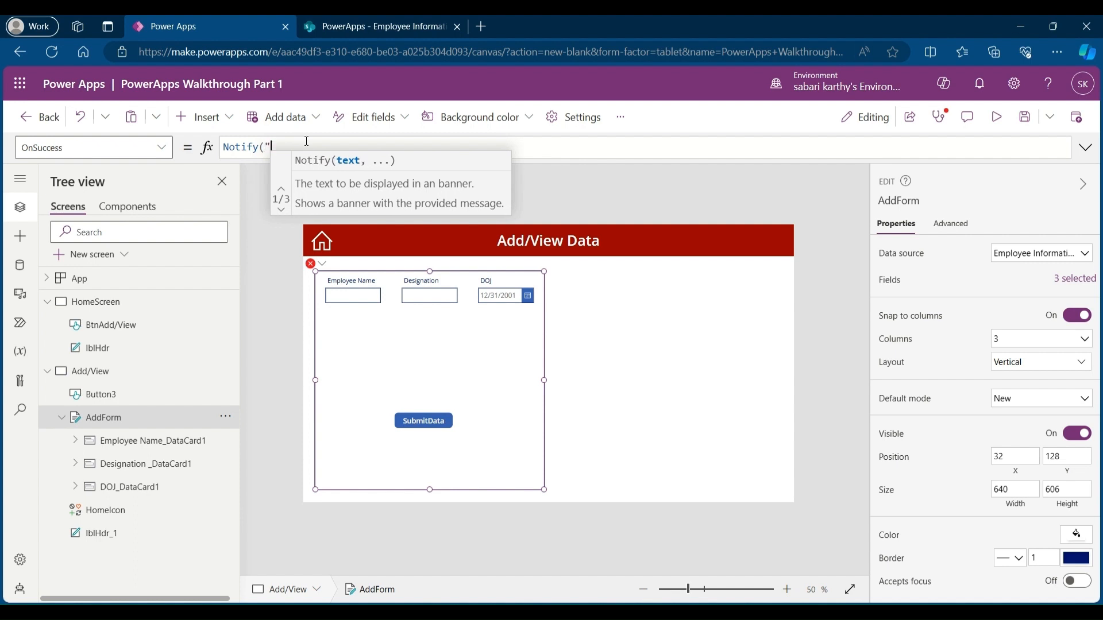
pyautogui.write('Data S')
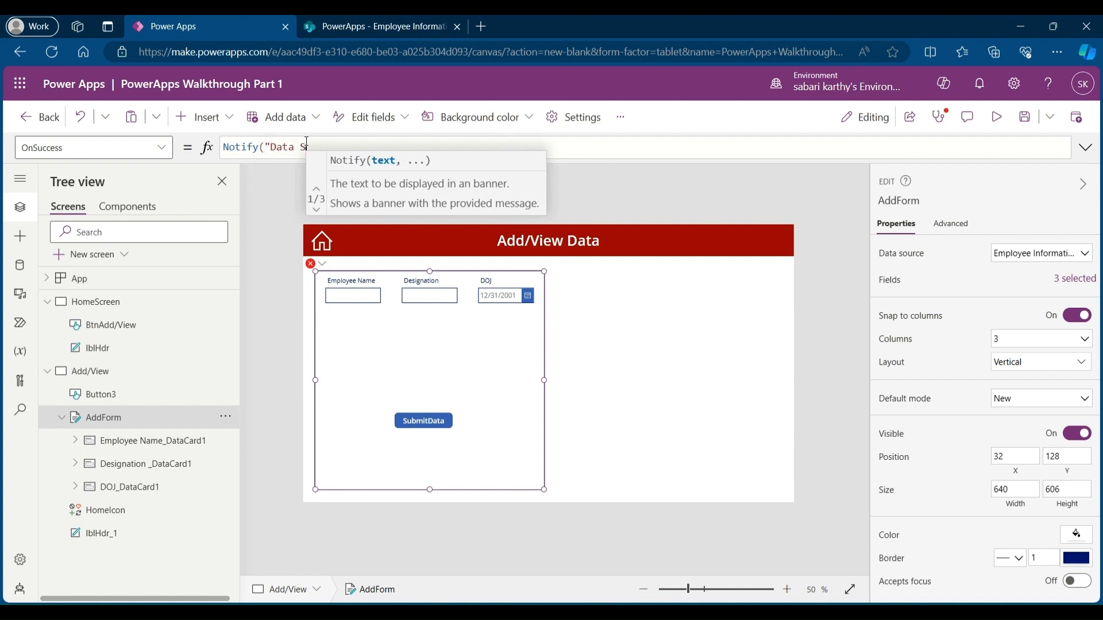
pyautogui.write('ubmitted S')
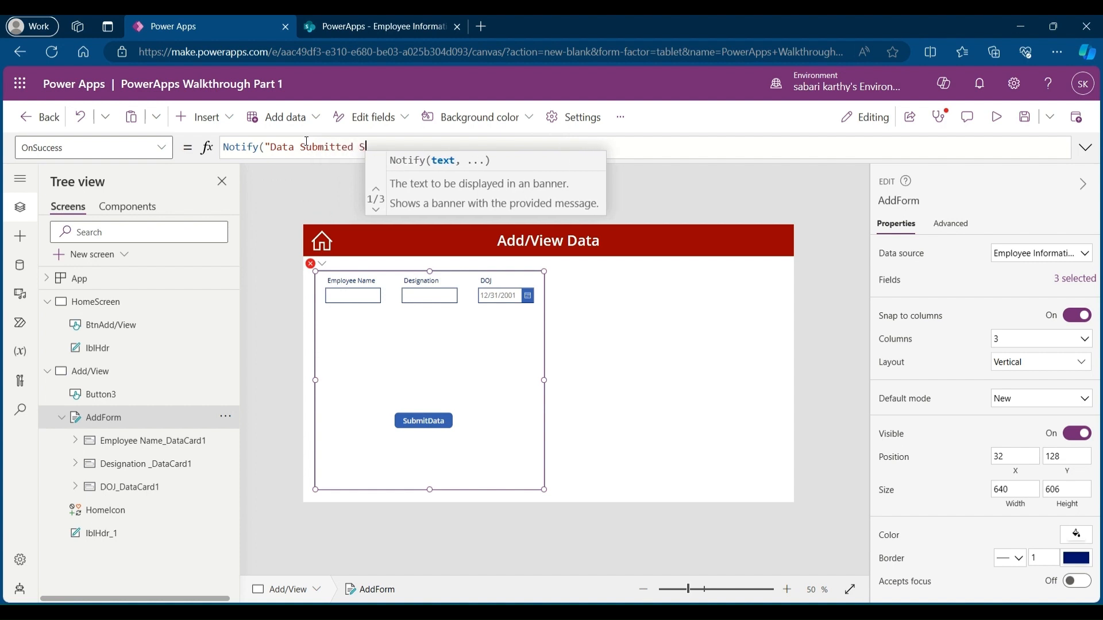
pyautogui.write('ucessfu')
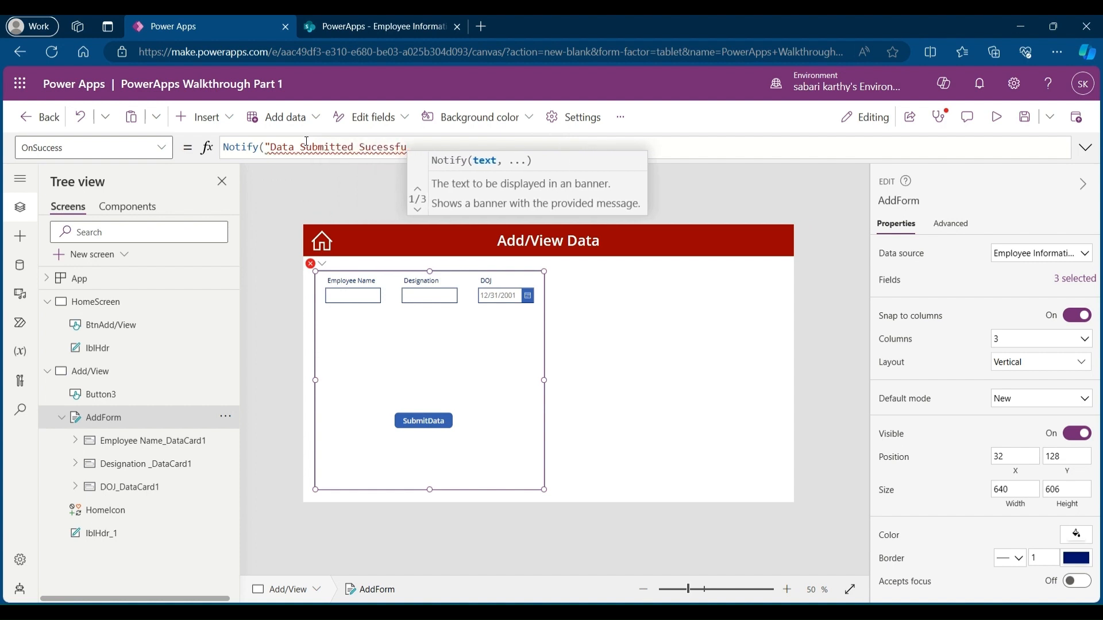
pyautogui.write('lly')
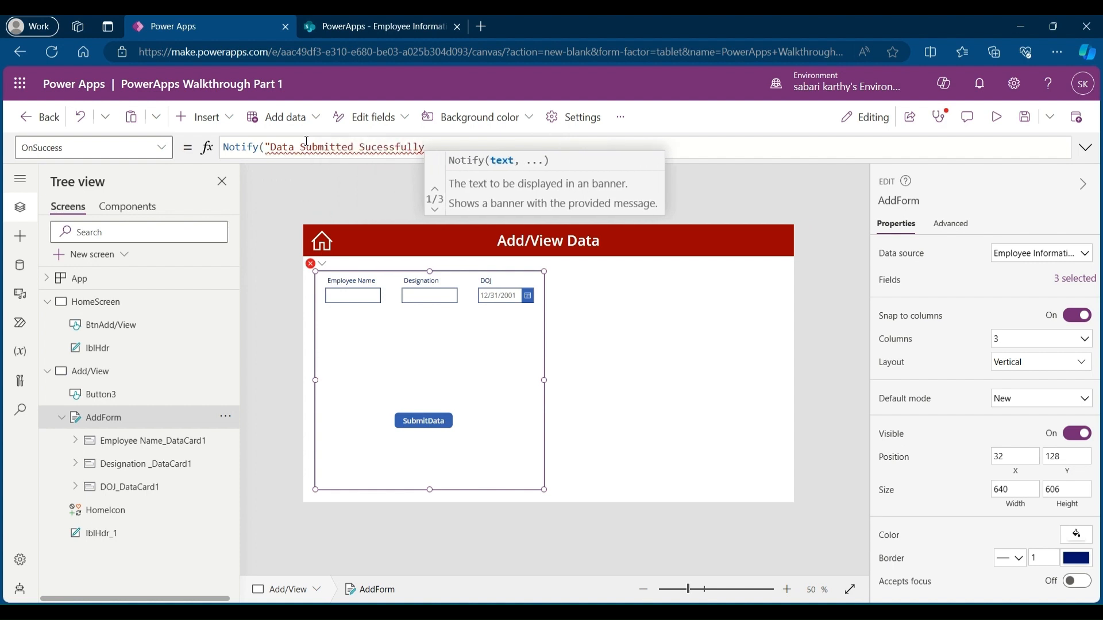
pyautogui.write('",')
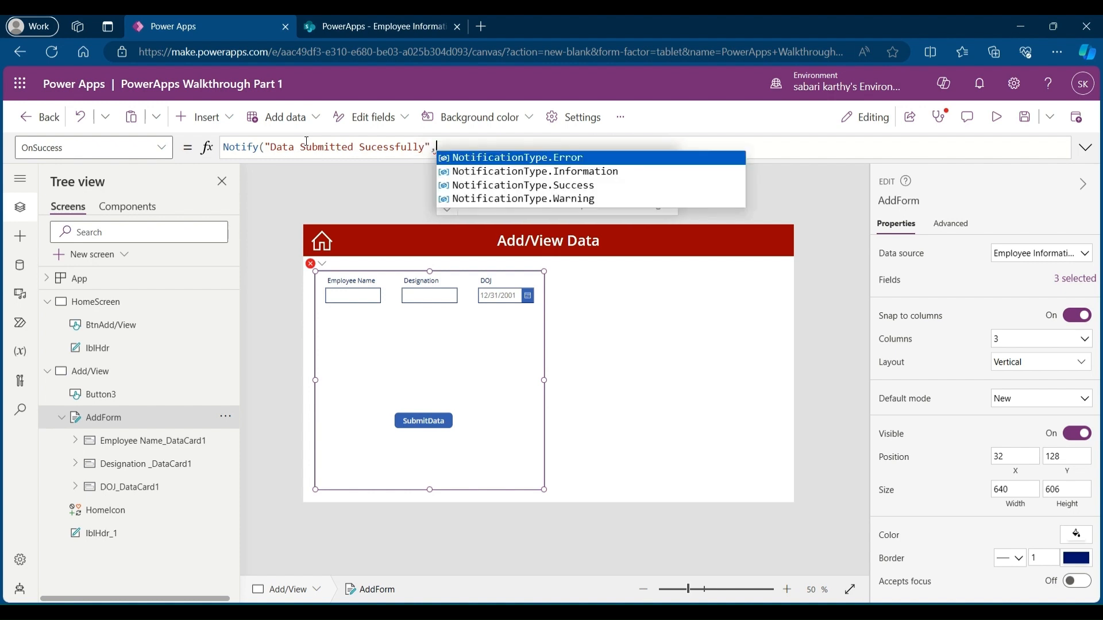
pyautogui.click(515, 185)
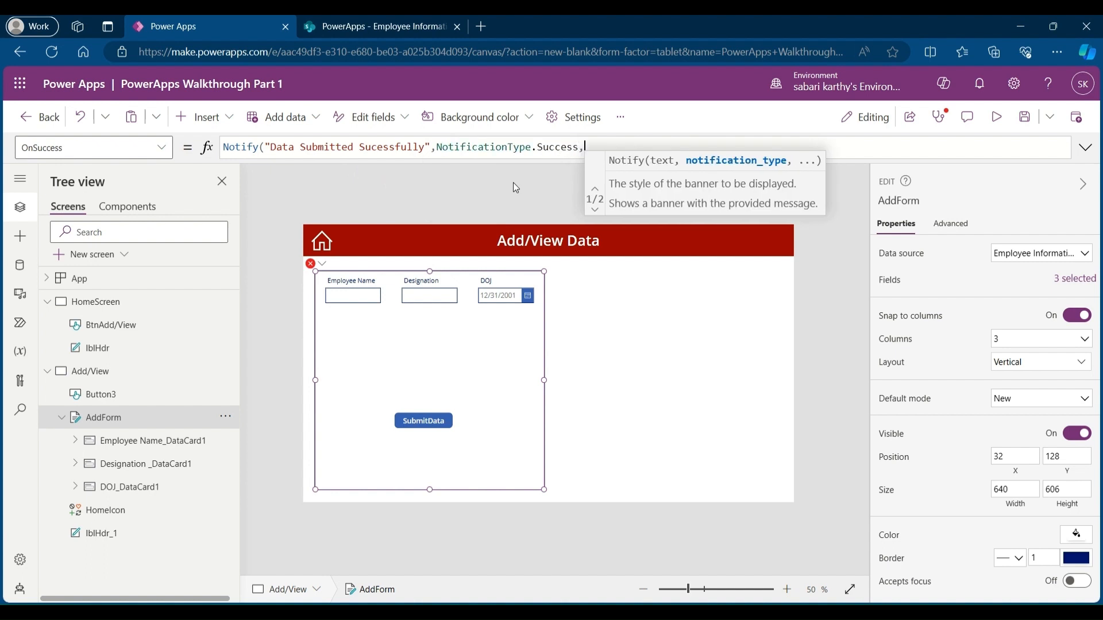
pyautogui.write(',')
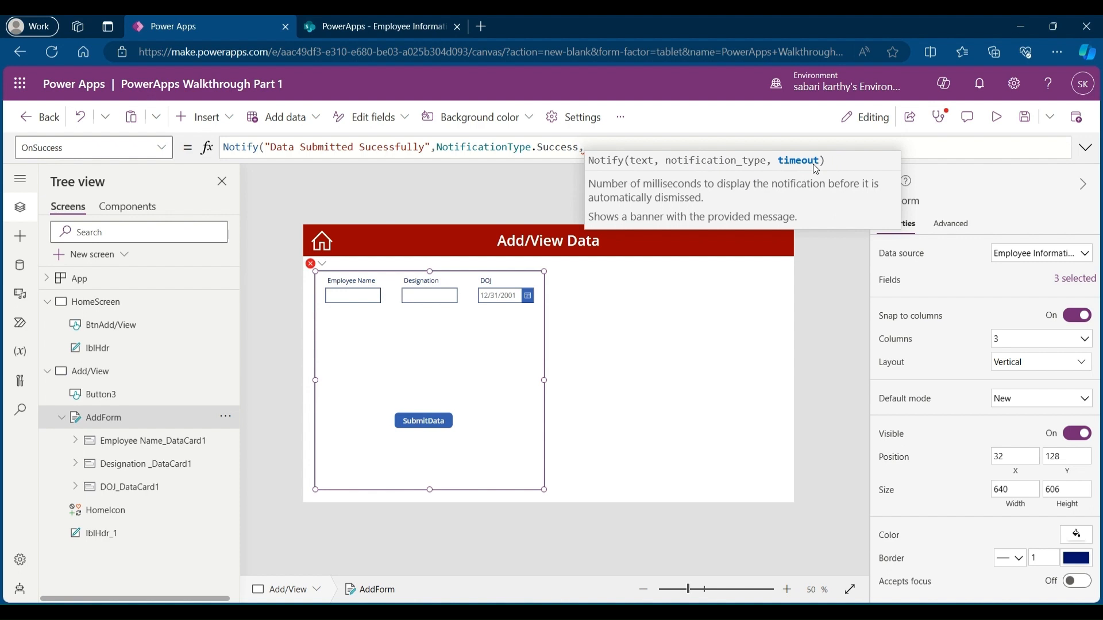
pyautogui.write('100')
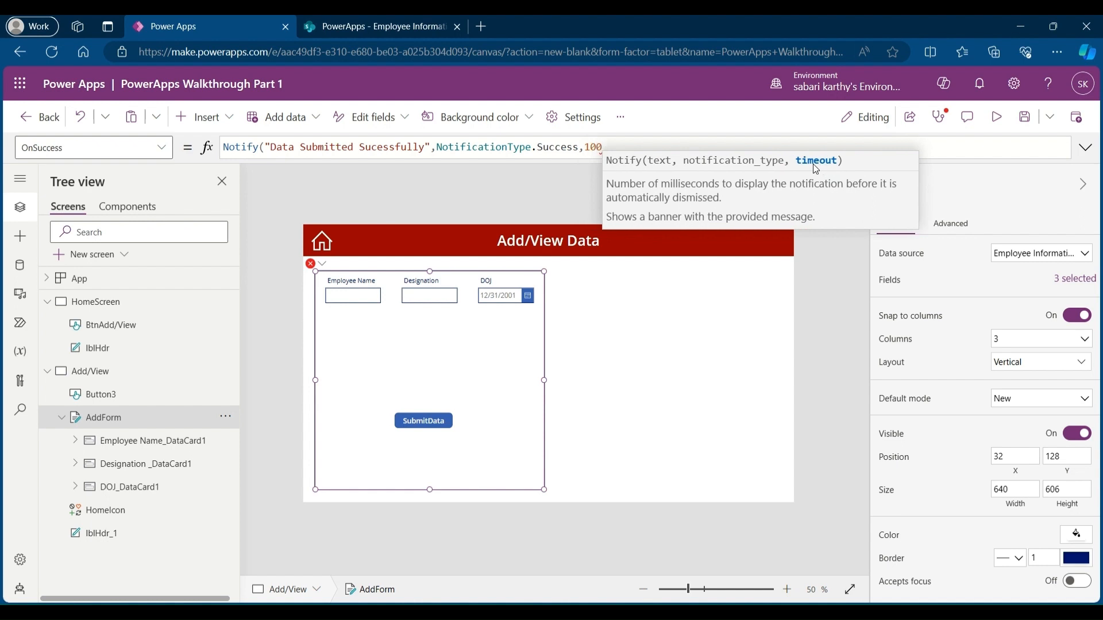
pyautogui.write(')')
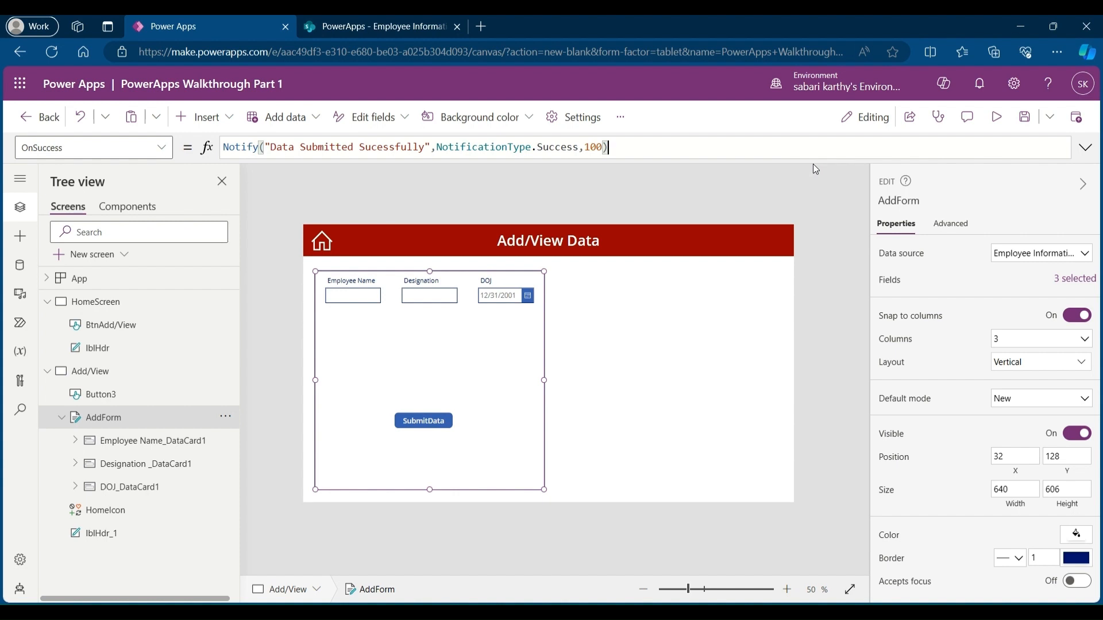
# Step: Insert a vertical gallery and move it beside the form on the Add/View screen
pyautogui.click(205, 116)
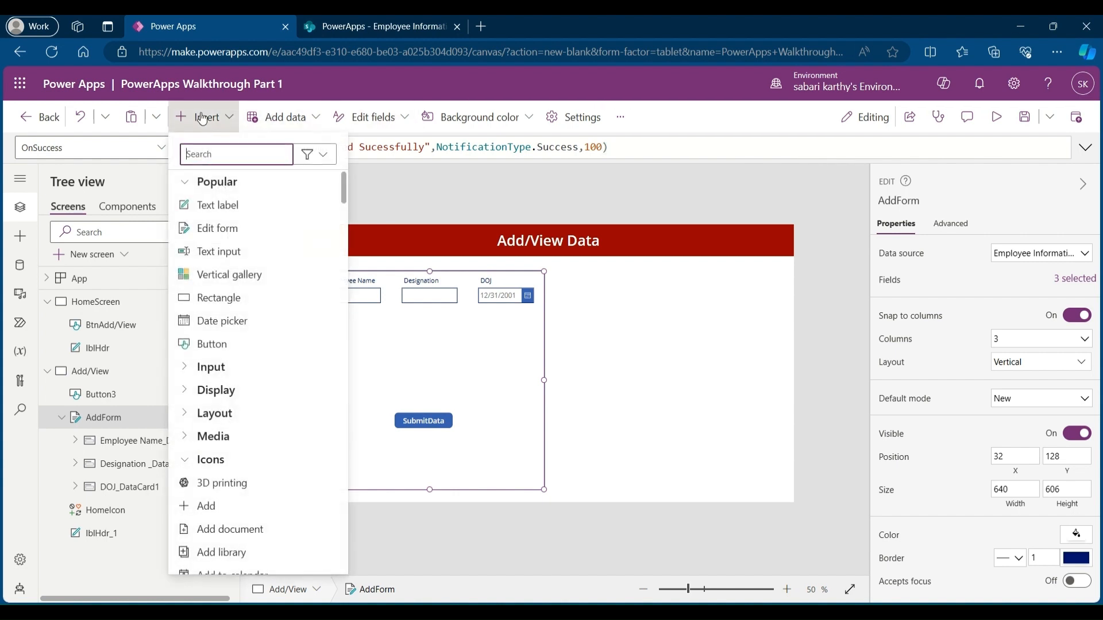
pyautogui.click(229, 278)
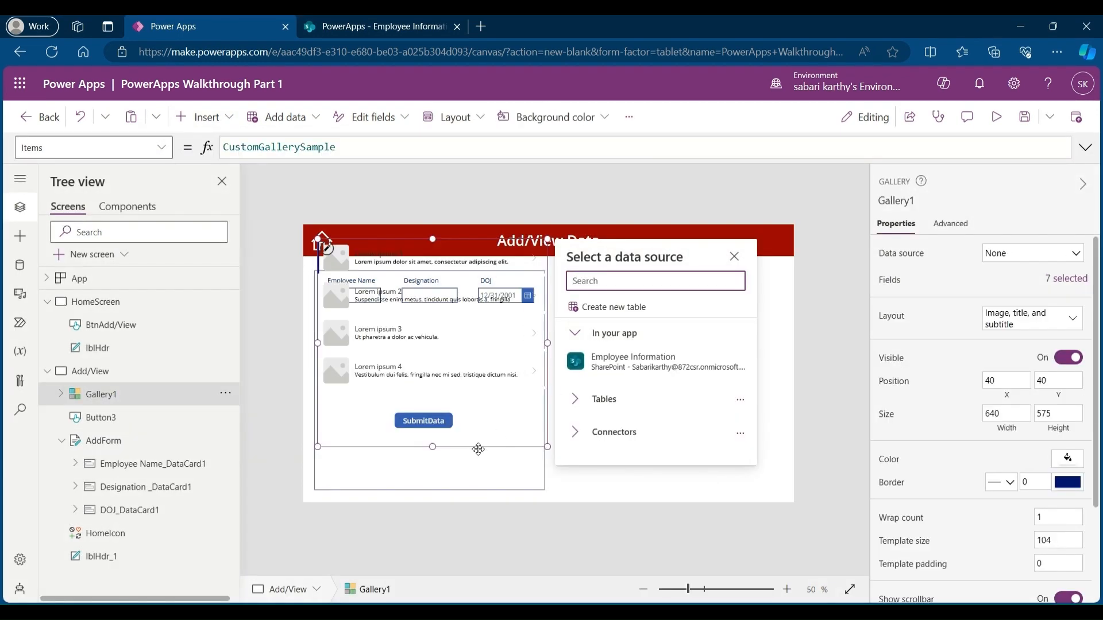
pyautogui.moveTo(477, 449); pyautogui.dragTo(668, 490)
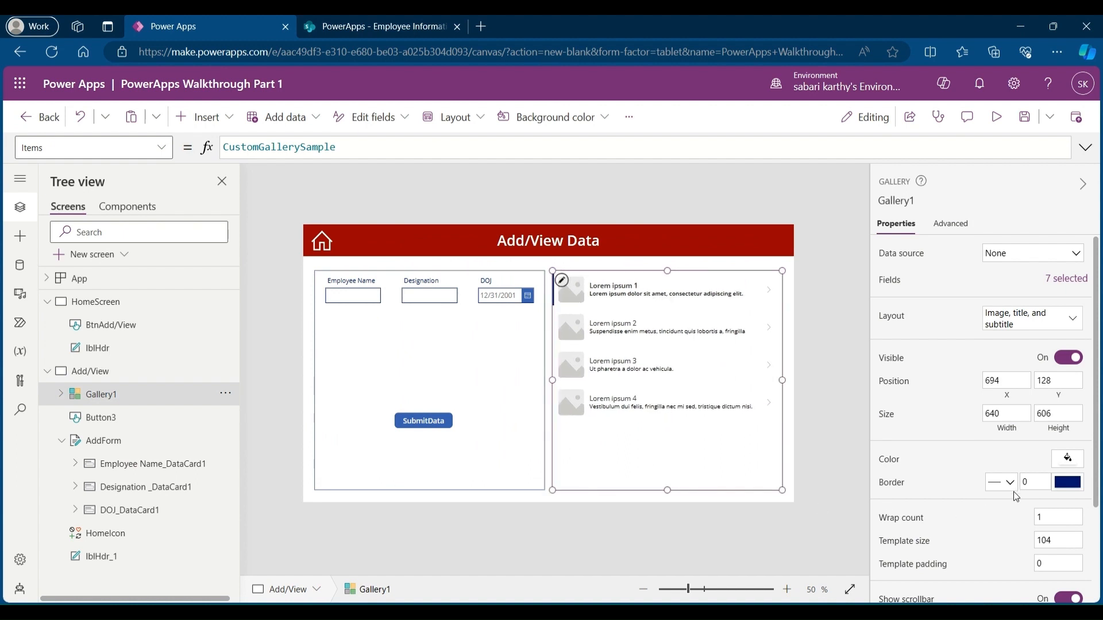
# Step: Set the gallery's border thickness to 1 and connect it to the Employee Information data source
pyautogui.click(1030, 482)
pyautogui.write('1')
pyautogui.click(1029, 257)
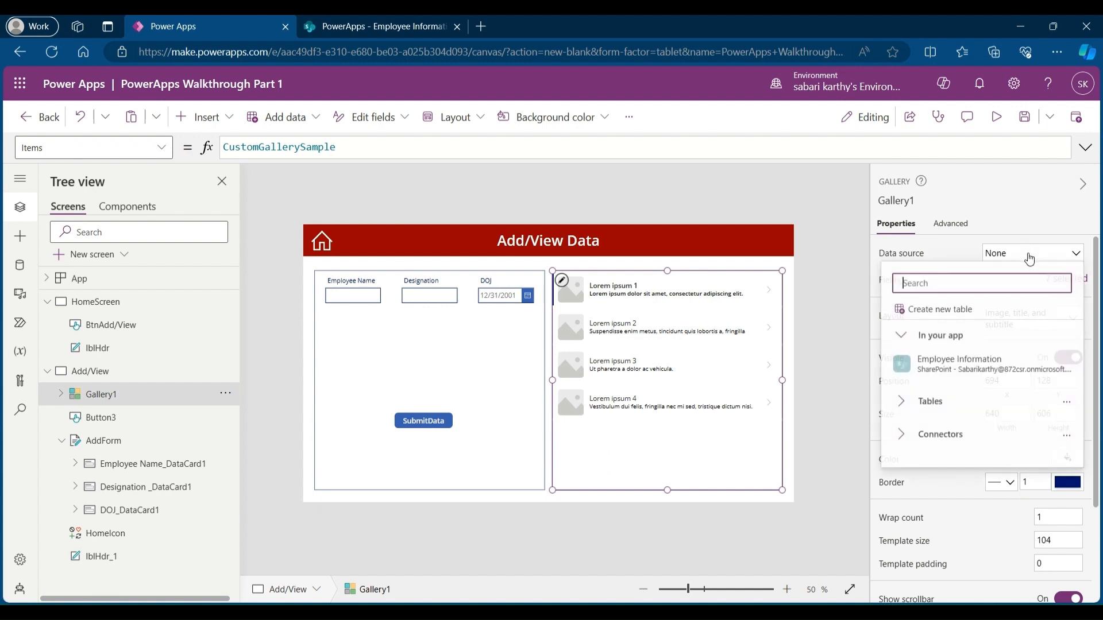
pyautogui.click(988, 371)
# Step: Change the gallery layout to Title, subtitle, and body
pyautogui.click(1019, 321)
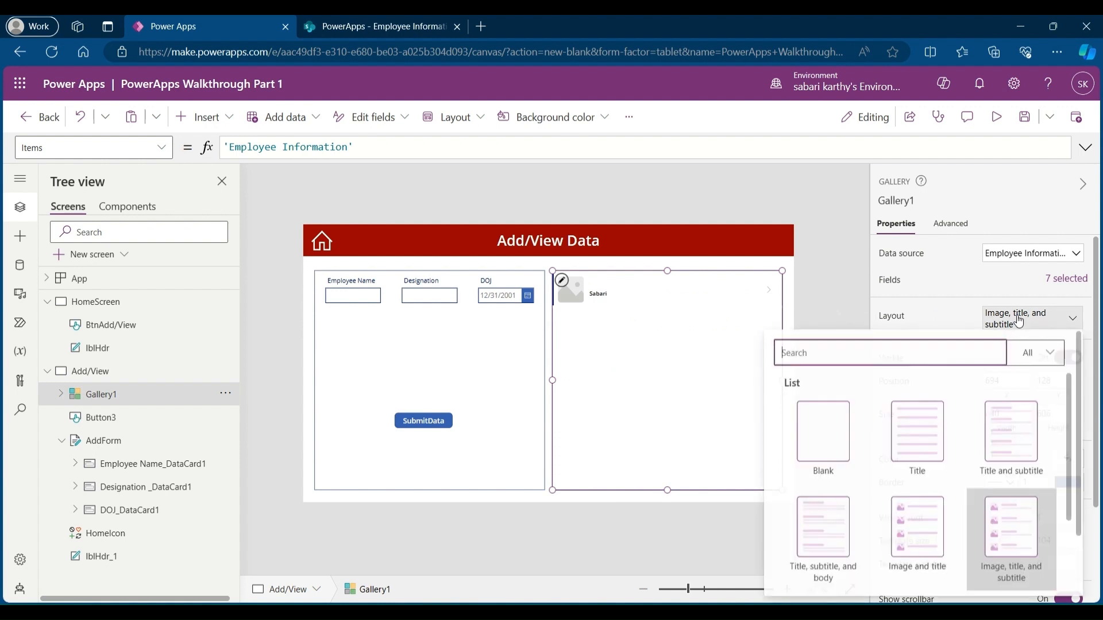
pyautogui.scroll(-3, 867, 569)
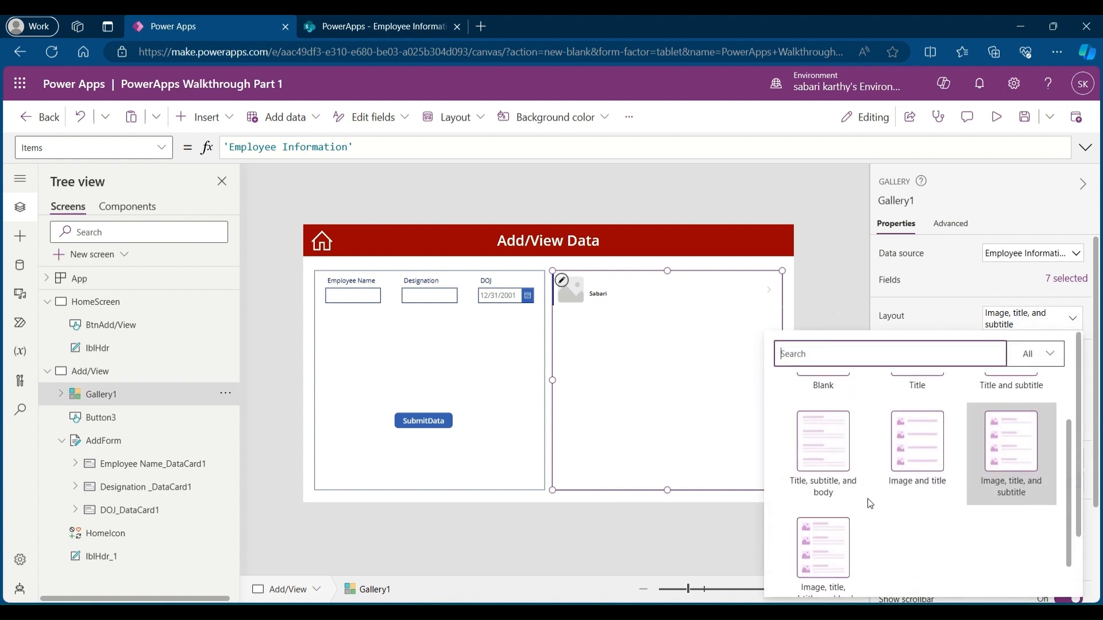
pyautogui.click(820, 471)
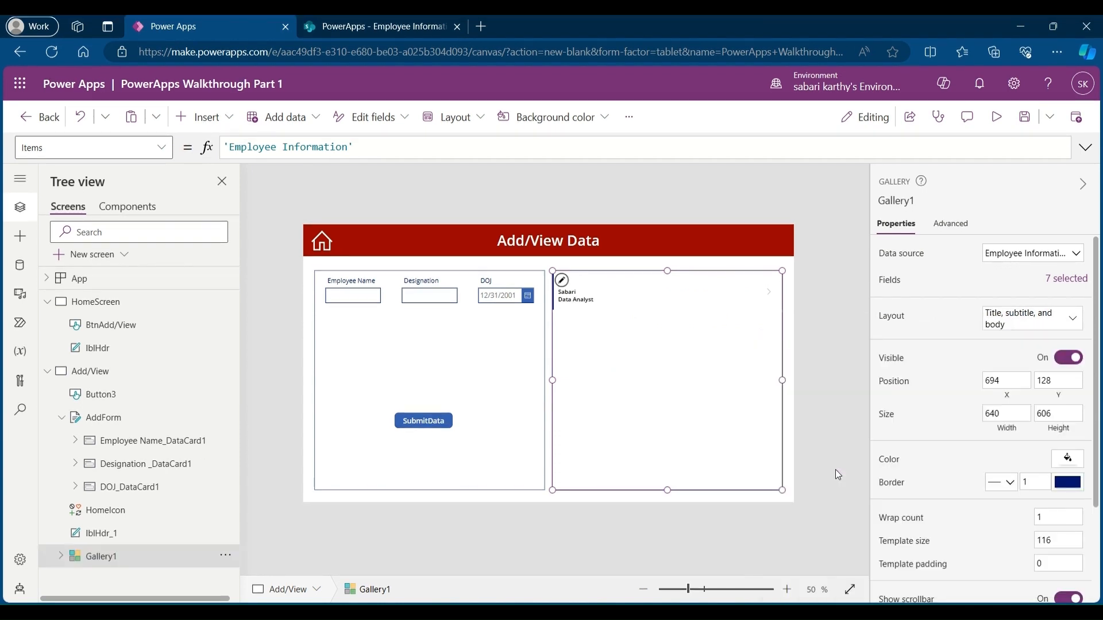
# Step: Rename the gallery to ViewData
pyautogui.click(60, 556)
pyautogui.scroll(-3, 99, 390)
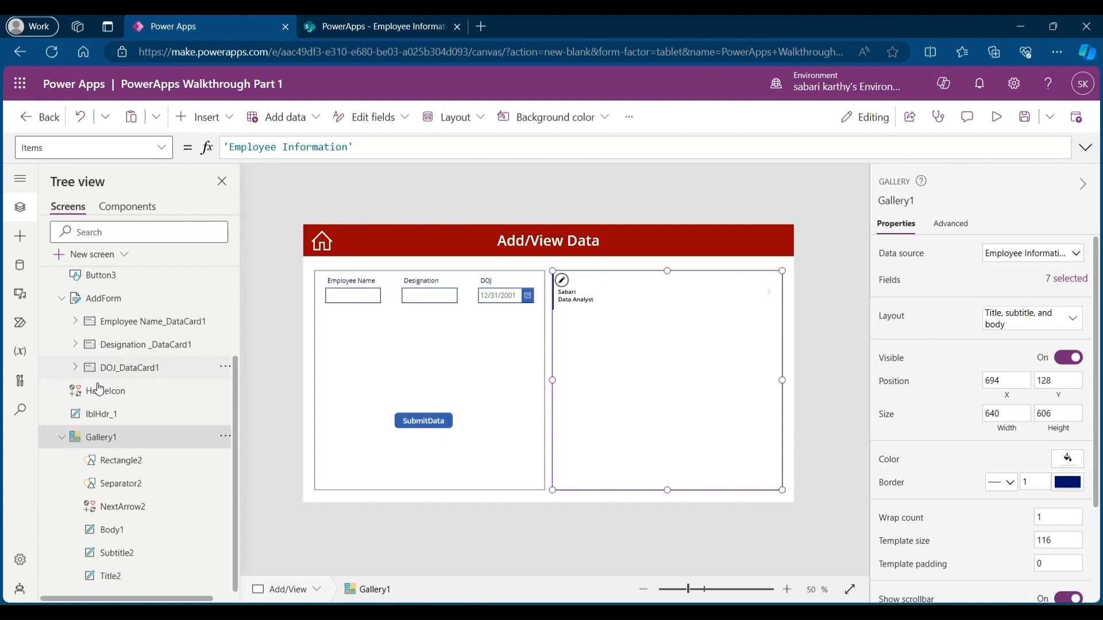
pyautogui.doubleClick(126, 437)
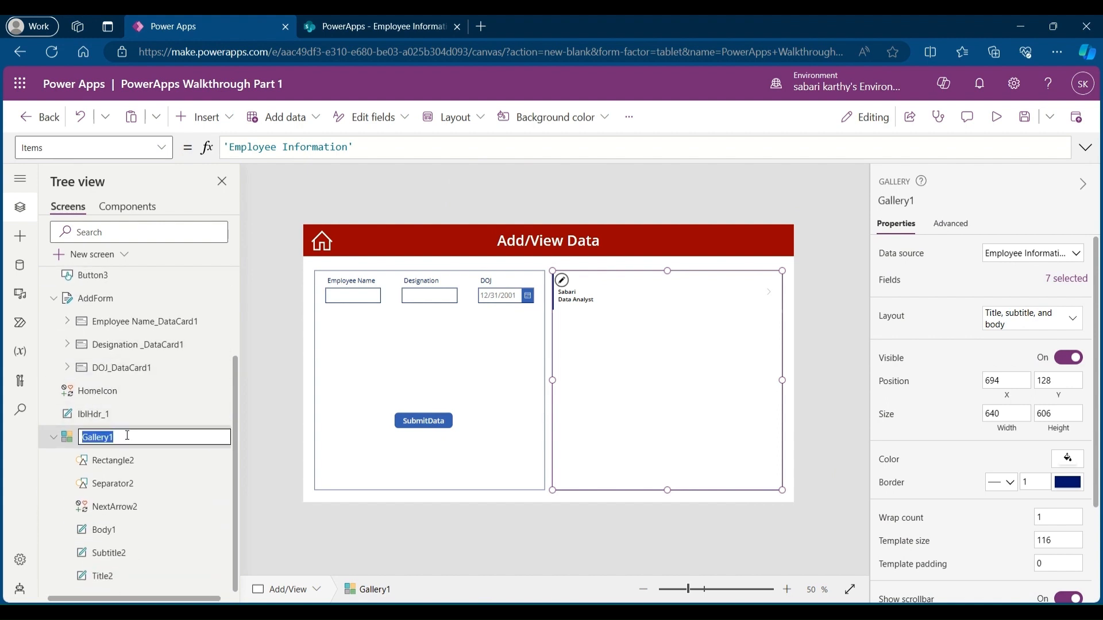
pyautogui.write('Viewe')
pyautogui.press('BackSpace')
pyautogui.write('wData')
# Step: Set the gallery title label's Text to ThisItem.'Employee Name'
pyautogui.click(117, 575)
pyautogui.doubleClick(281, 149)
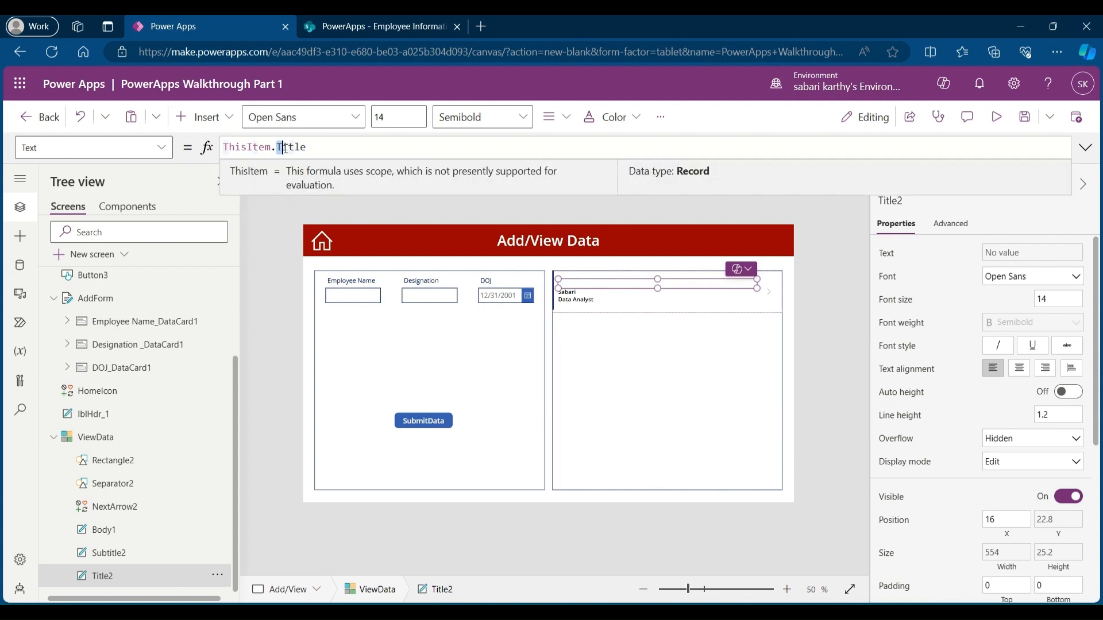
pyautogui.write('Employee')
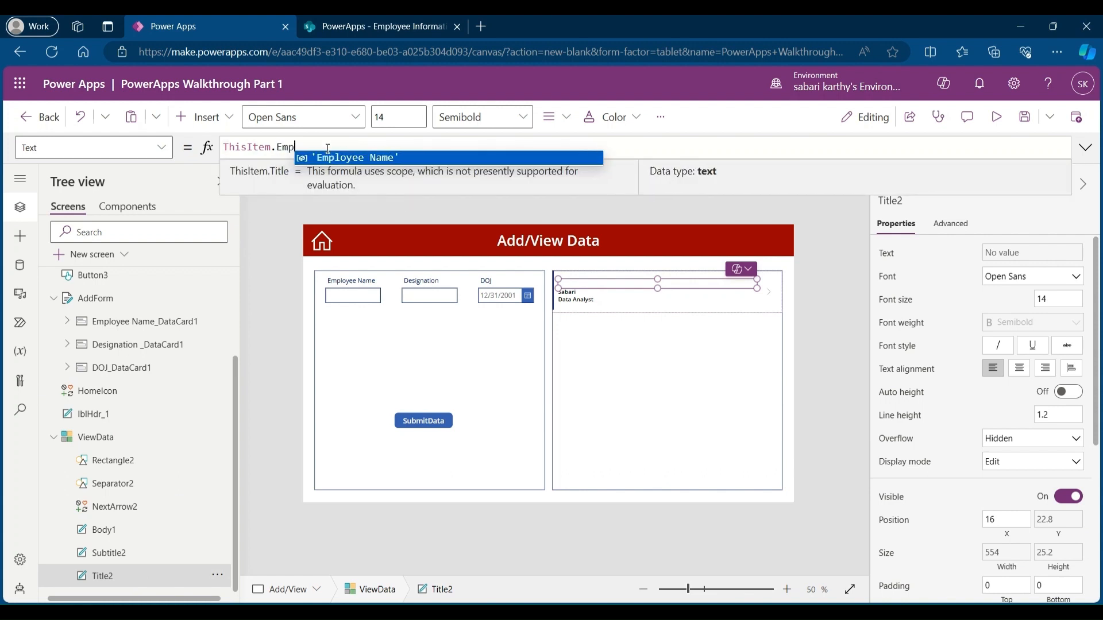
pyautogui.click(363, 158)
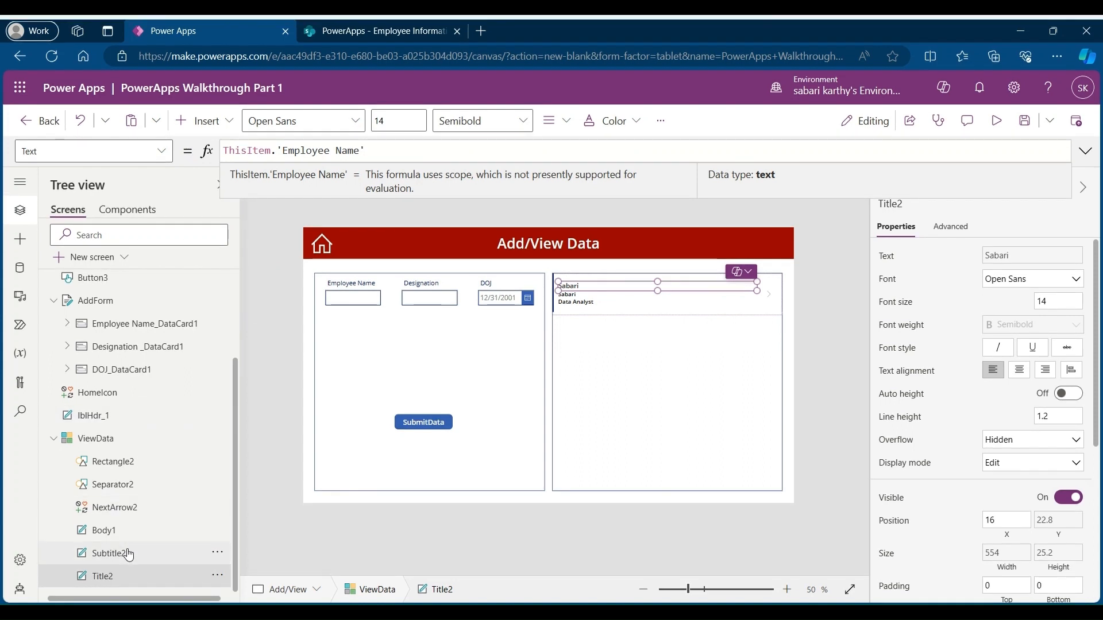
# Step: Set the gallery subtitle label's Text to ThisItem.'Designation '
pyautogui.click(128, 553)
pyautogui.click(309, 150)
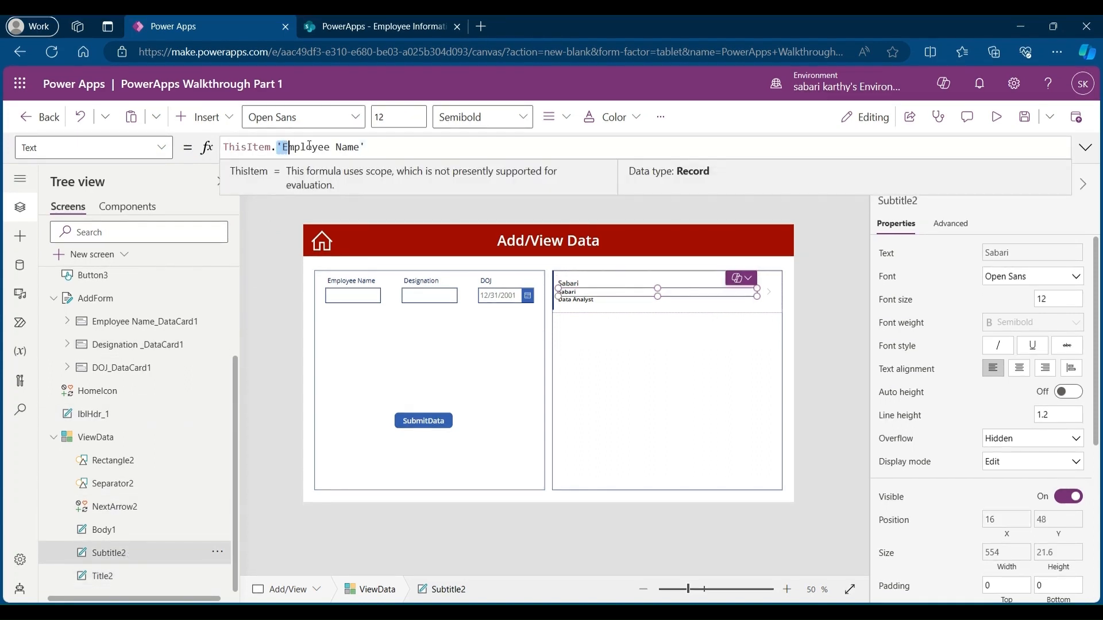
pyautogui.doubleClick(309, 148)
pyautogui.write('Desig')
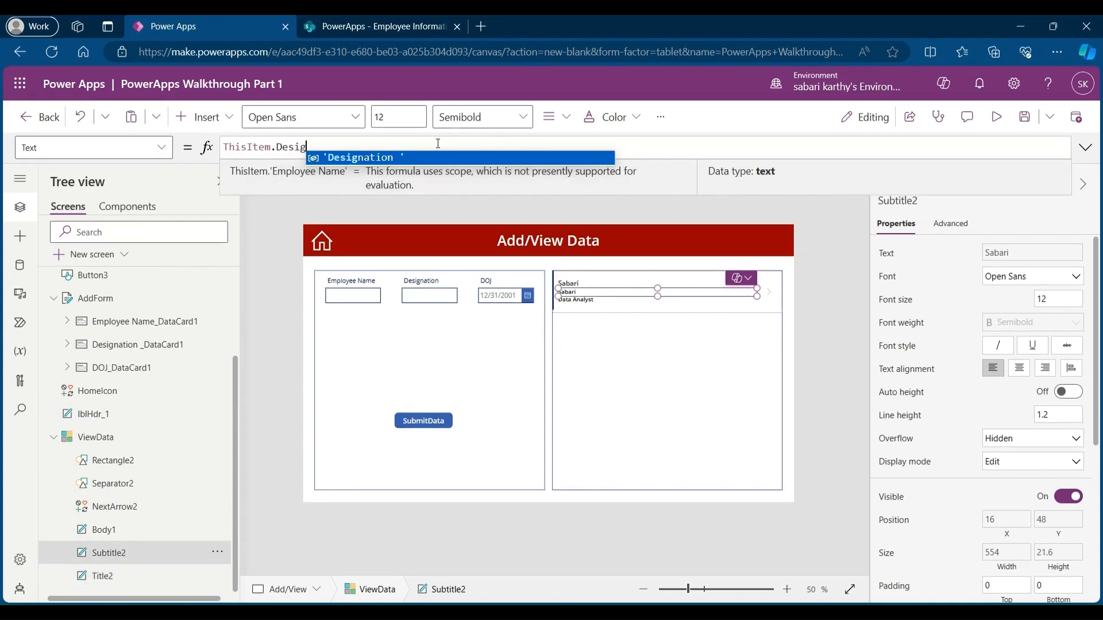
pyautogui.write('na')
pyautogui.click(406, 156)
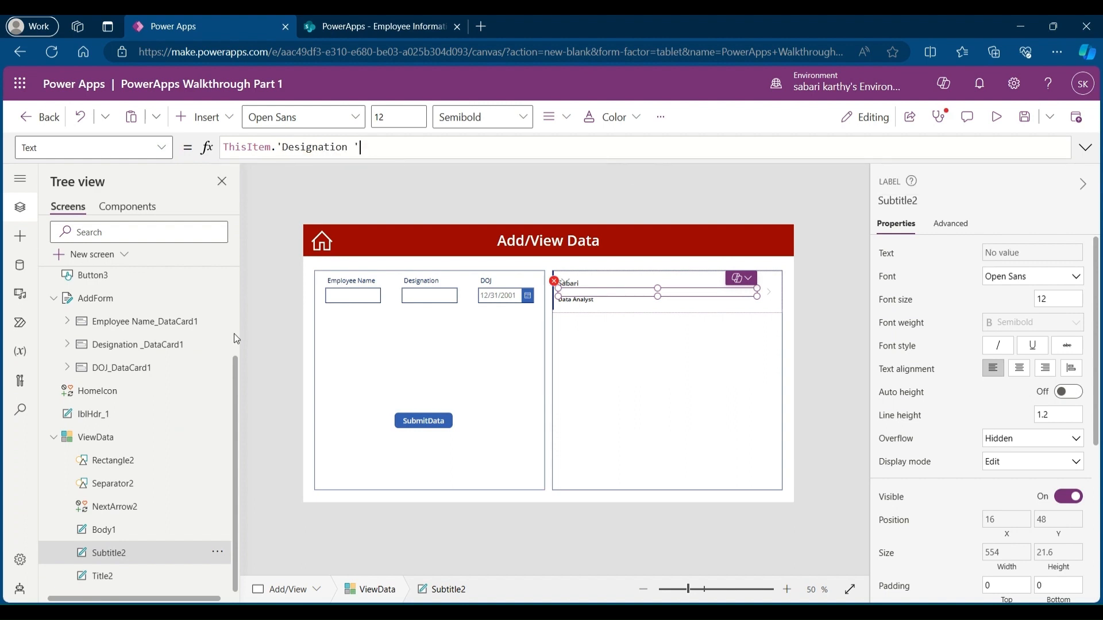
# Step: Set the gallery body label's Text to ThisItem.DOJ
pyautogui.click(104, 530)
pyautogui.click(283, 147)
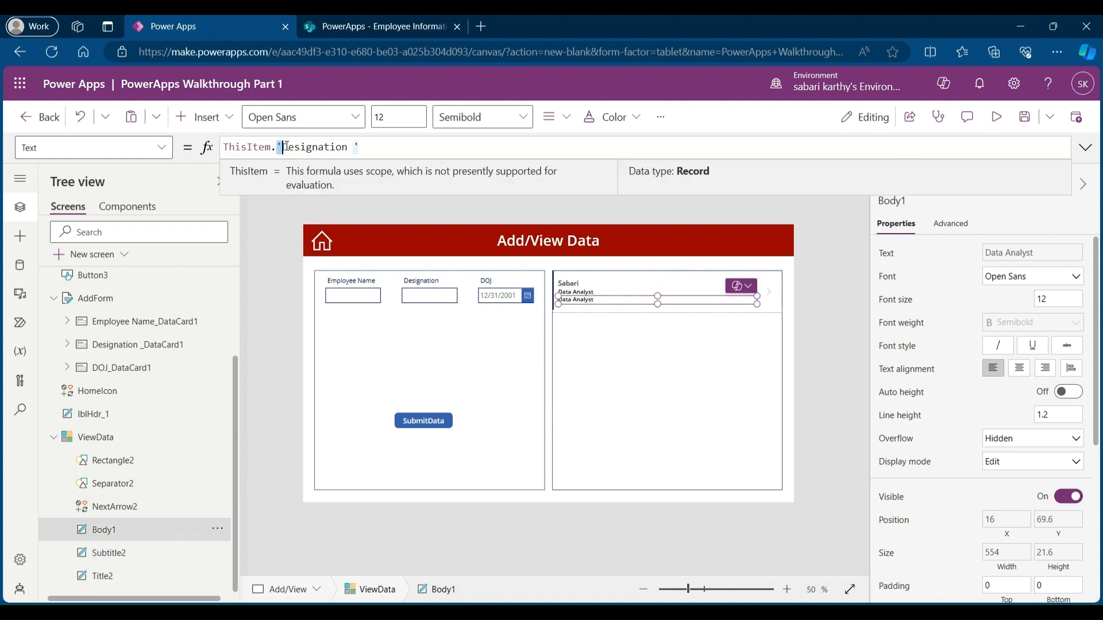
pyautogui.doubleClick(284, 147)
pyautogui.write('Doj')
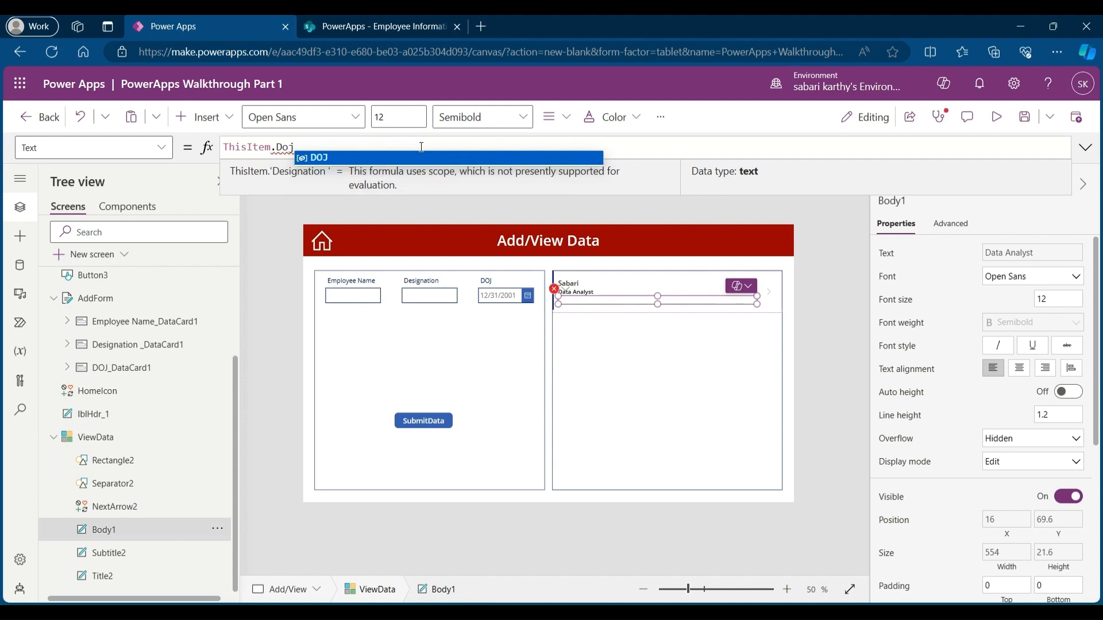
pyautogui.click(411, 157)
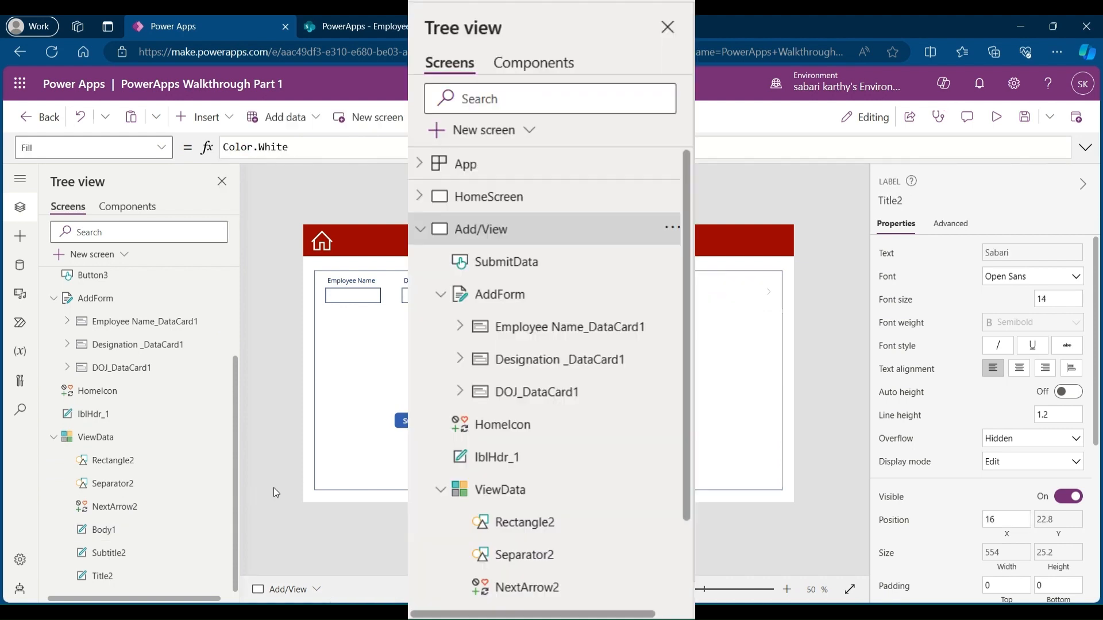
# Step: Select the gallery's title, subtitle and body labels together and set their font size to 15
pyautogui.click(274, 488)
pyautogui.click(115, 575)
pyautogui.keyDown('ctrl'); pyautogui.click(135, 552); pyautogui.keyUp('ctrl')
pyautogui.keyDown('ctrl'); pyautogui.click(142, 532); pyautogui.keyUp('ctrl')
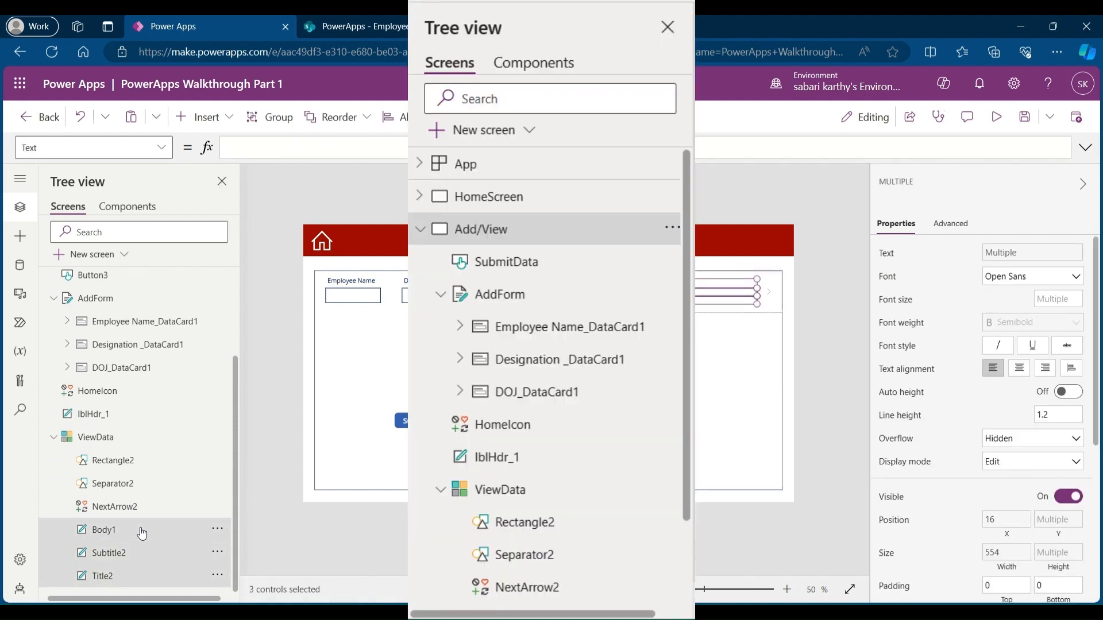
pyautogui.click(1062, 297)
pyautogui.write('15')
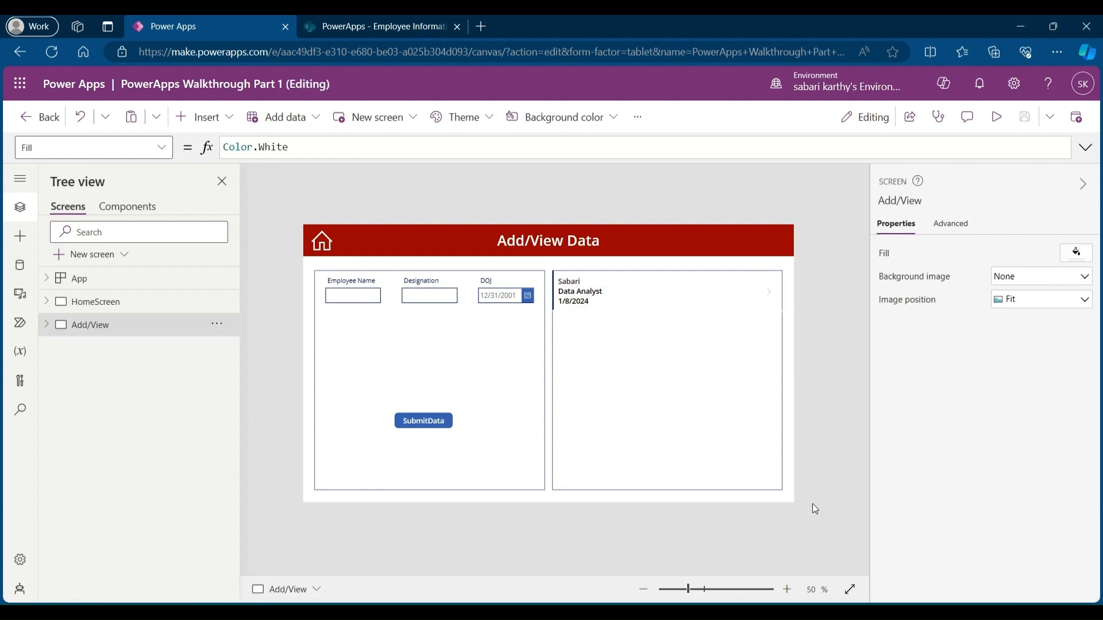
# Step: Preview the app, submit a new employee record with a name, designation Senior Analyst and DOJ 12/12/2022, and exit preview
pyautogui.click(997, 117)
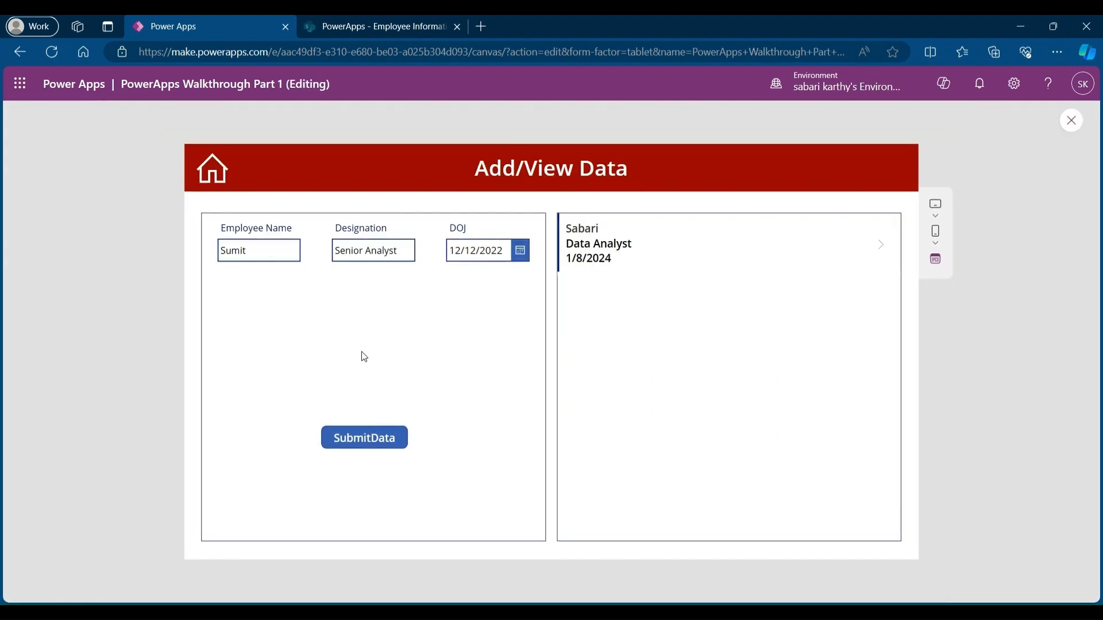
pyautogui.click(372, 439)
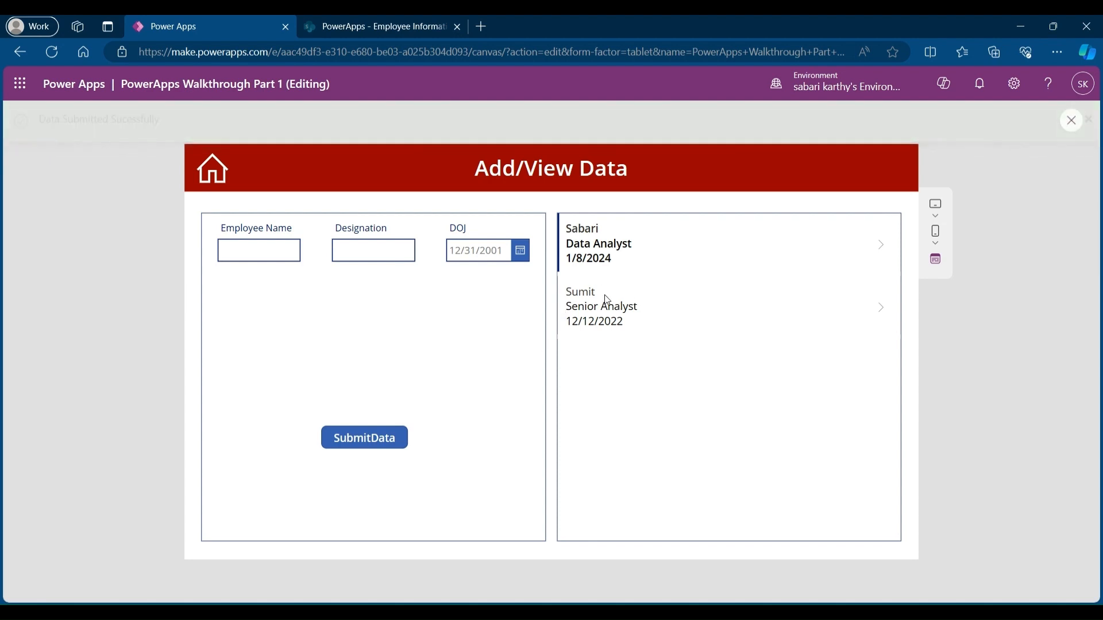
pyautogui.click(1074, 128)
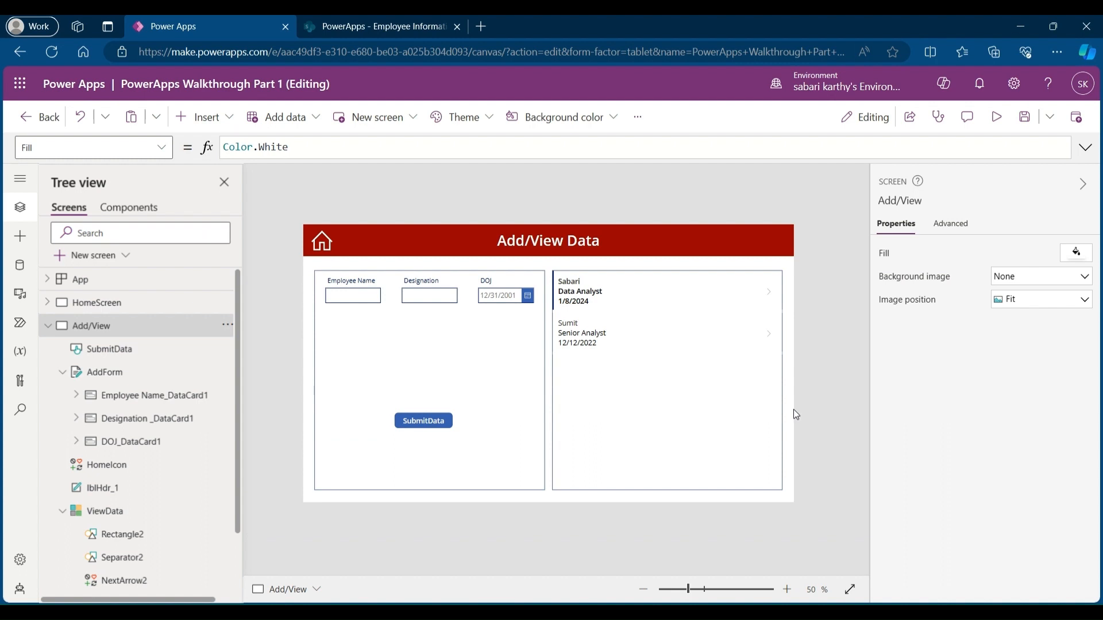
# Step: Save the app and publish this version
pyautogui.click(1028, 129)
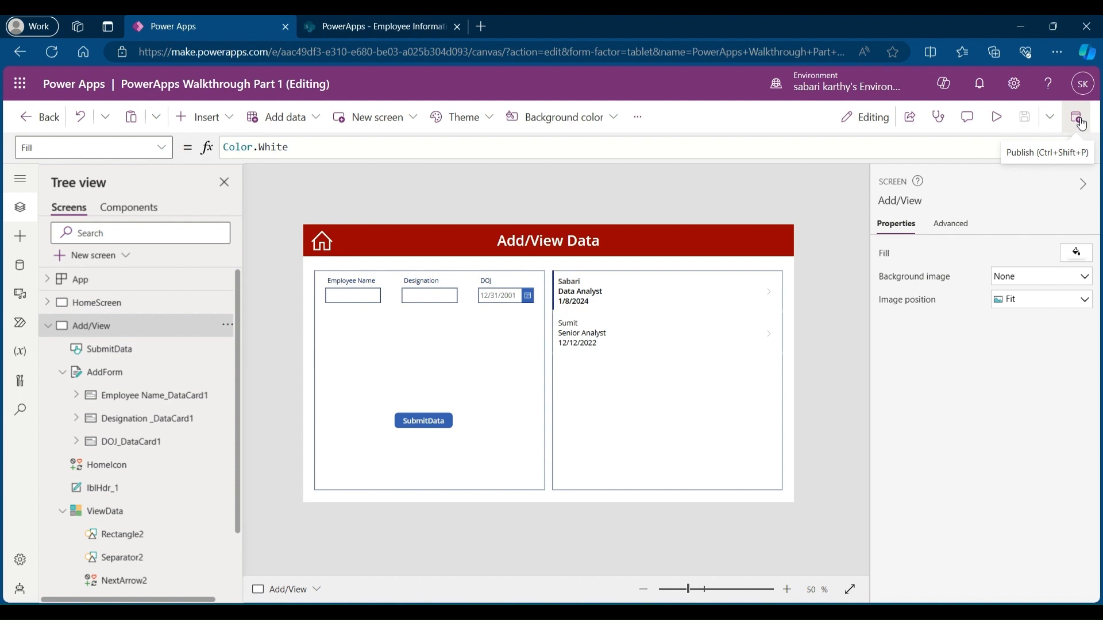
pyautogui.click(1081, 124)
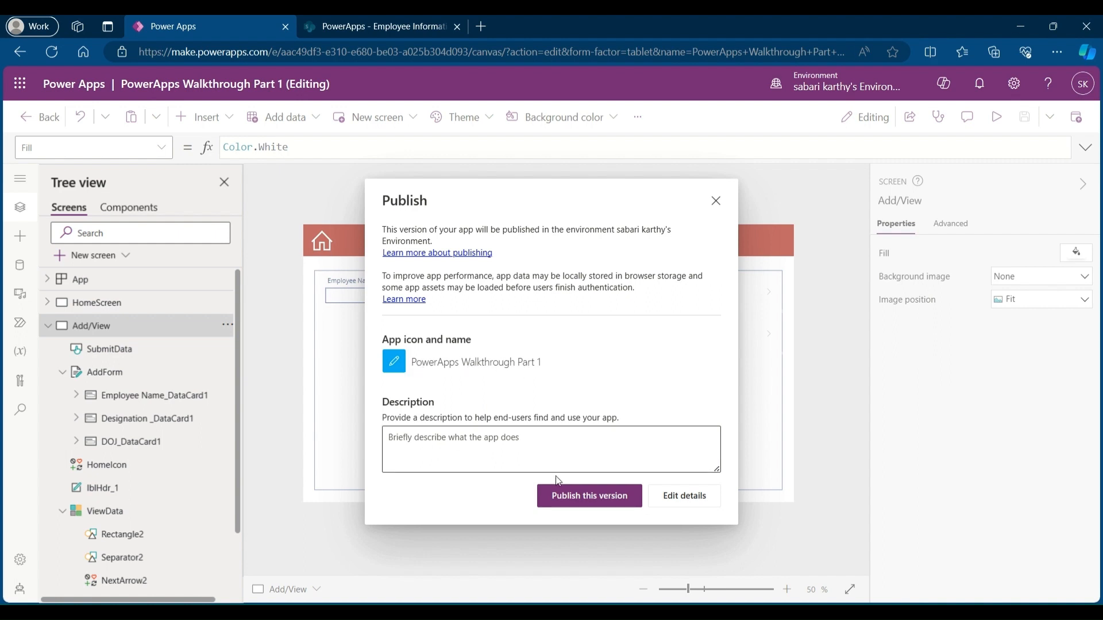
pyautogui.click(595, 496)
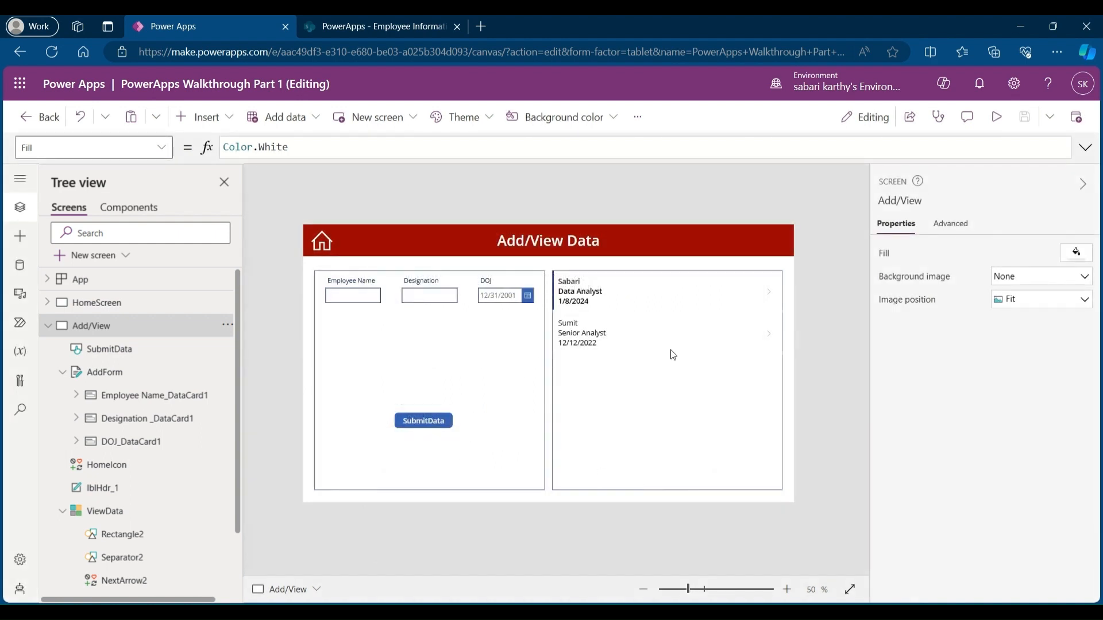